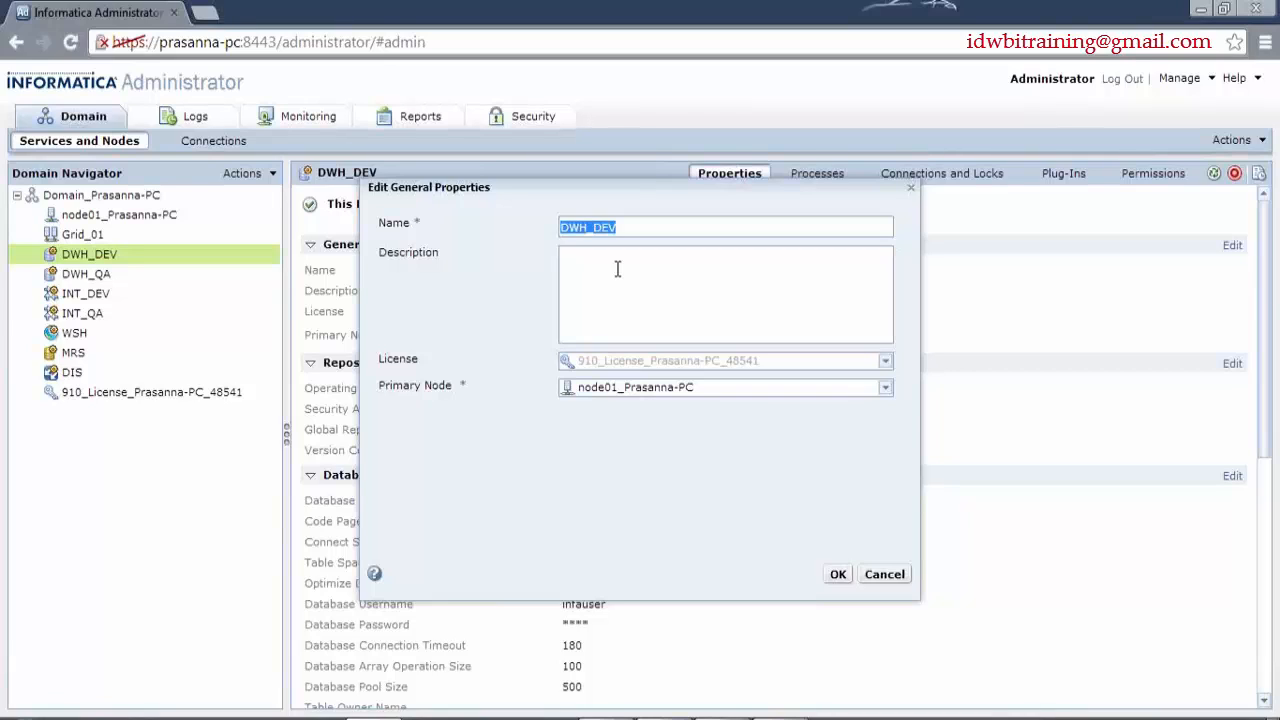
- Leave DWH_DEV's general properties unchanged, keeping the existing primary node, and collapse that section
left_click(885, 392)
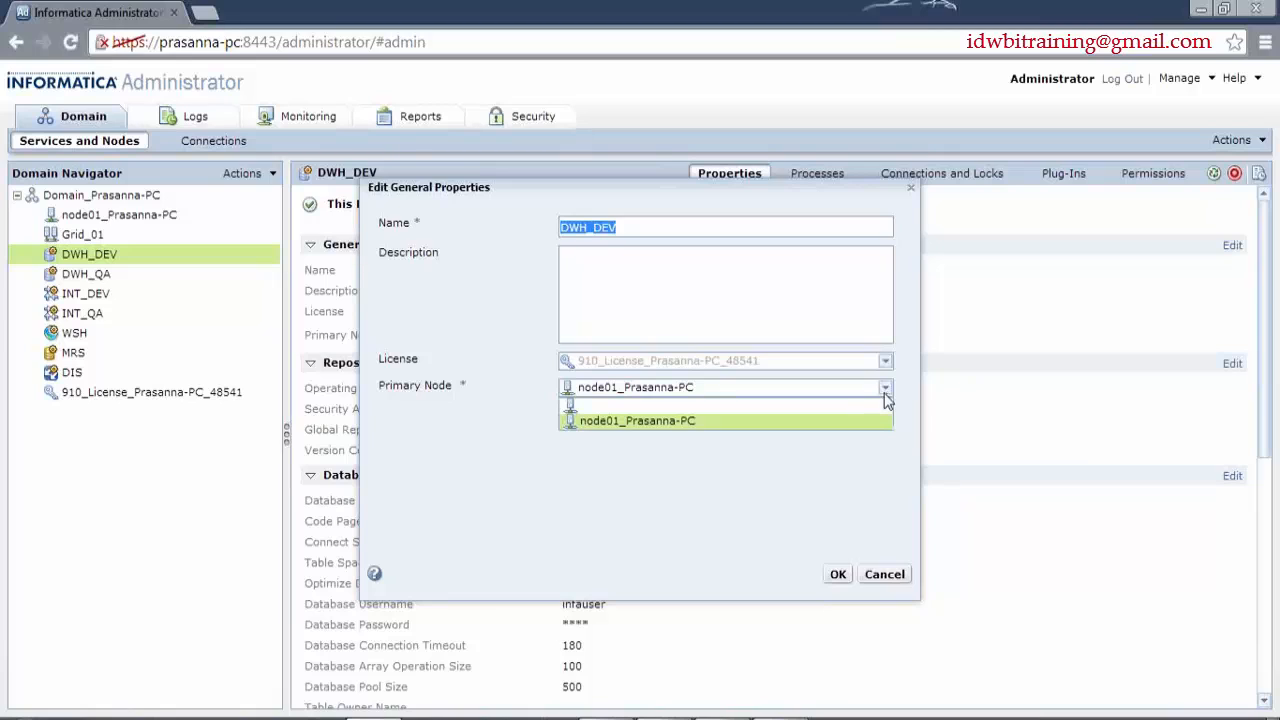
left_click(862, 476)
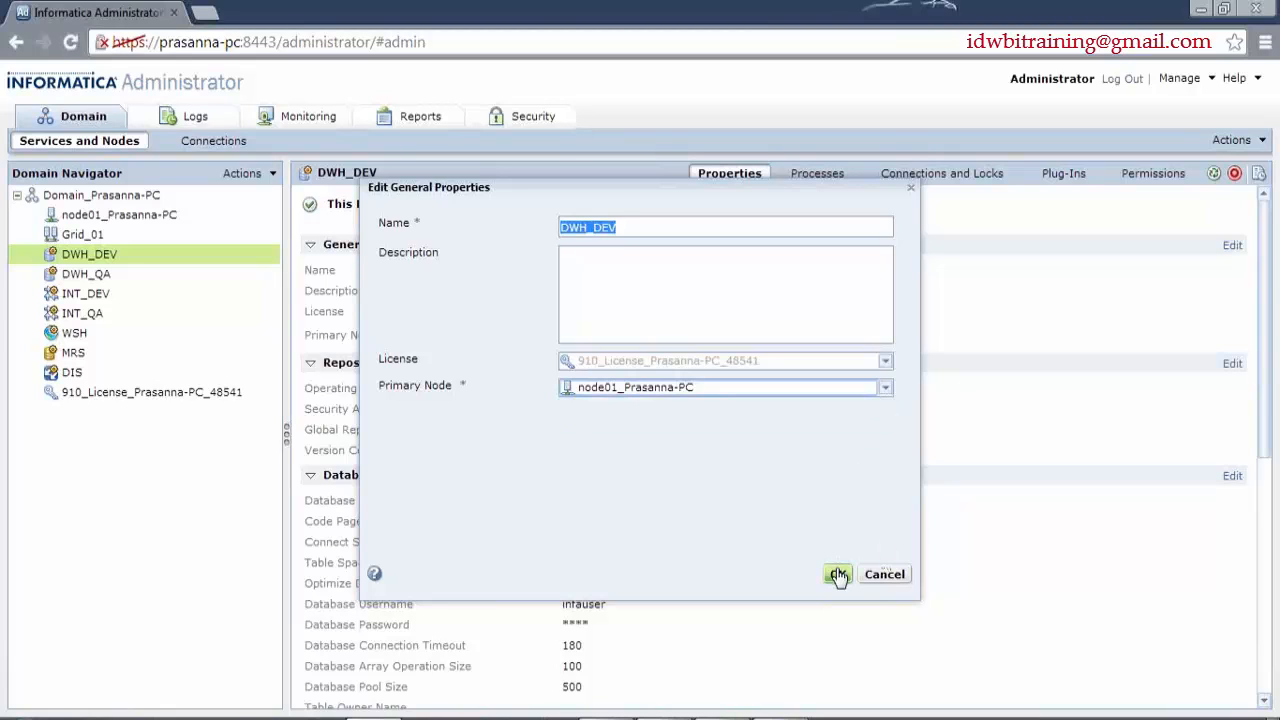
left_click(884, 574)
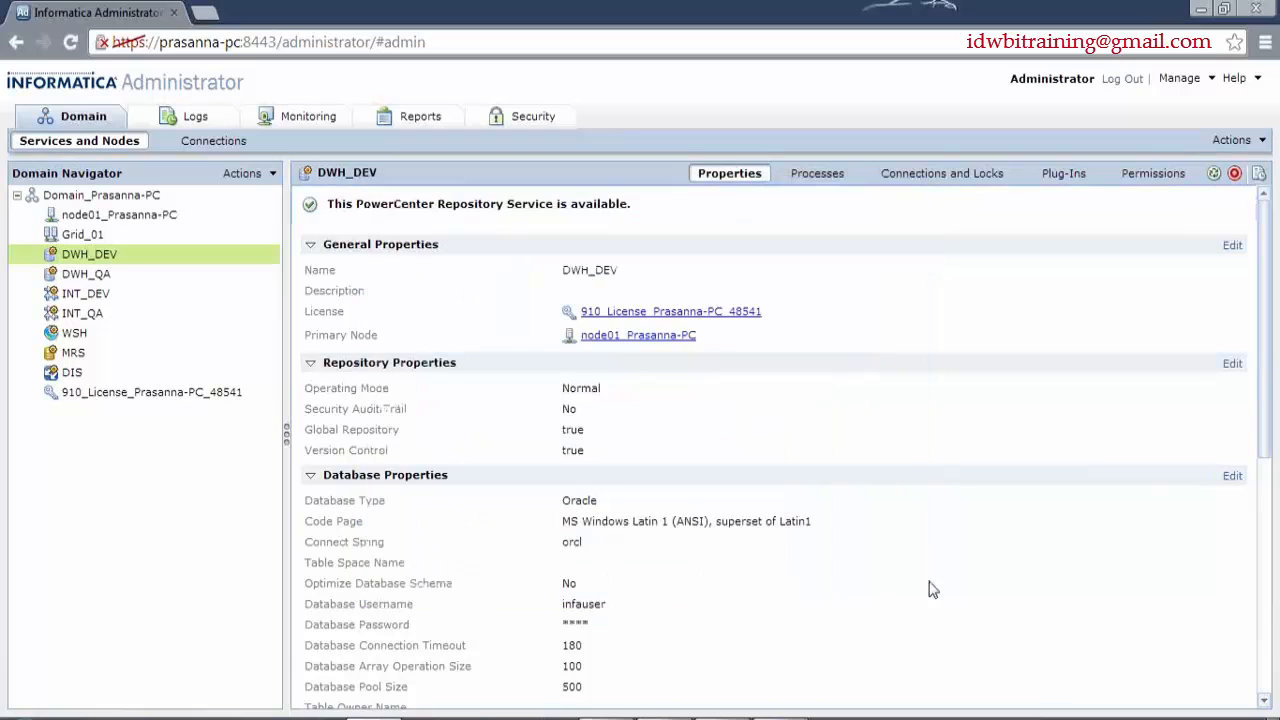
left_click(311, 247)
- Review DWH_DEV's repository properties without changes, then collapse that section
left_click(1232, 270)
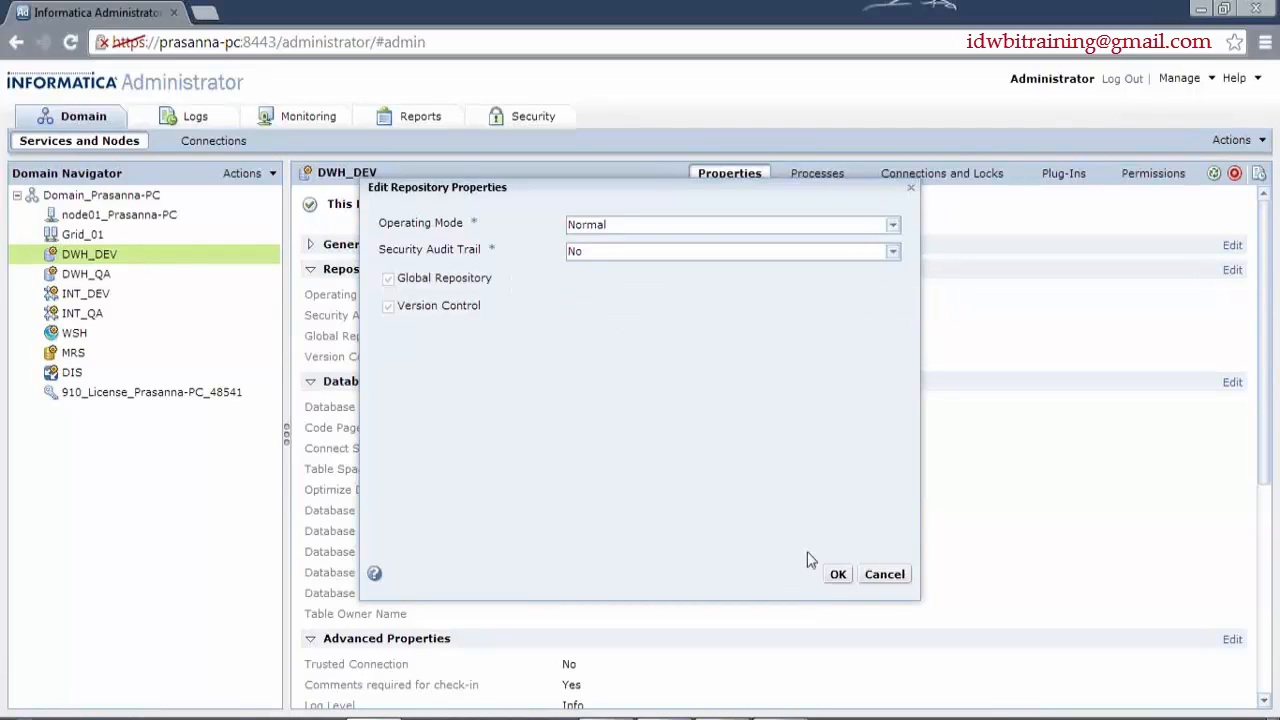
left_click(870, 577)
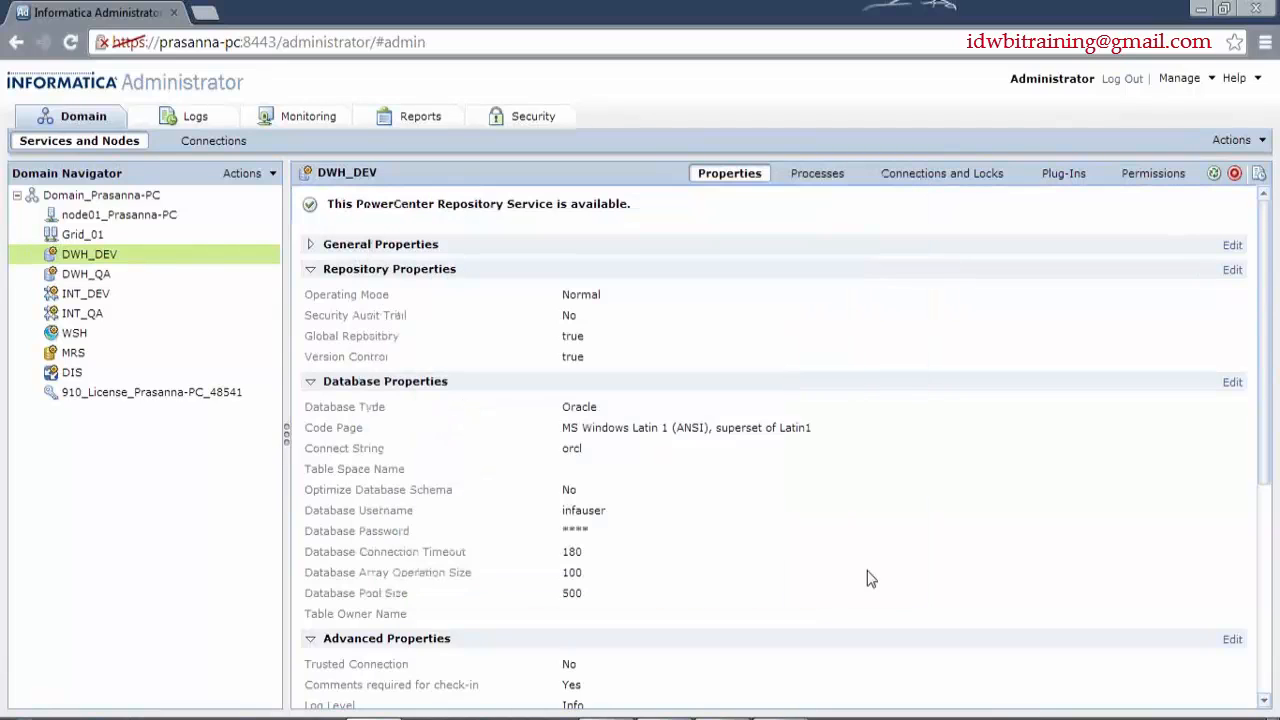
left_click(311, 270)
left_click(1233, 294)
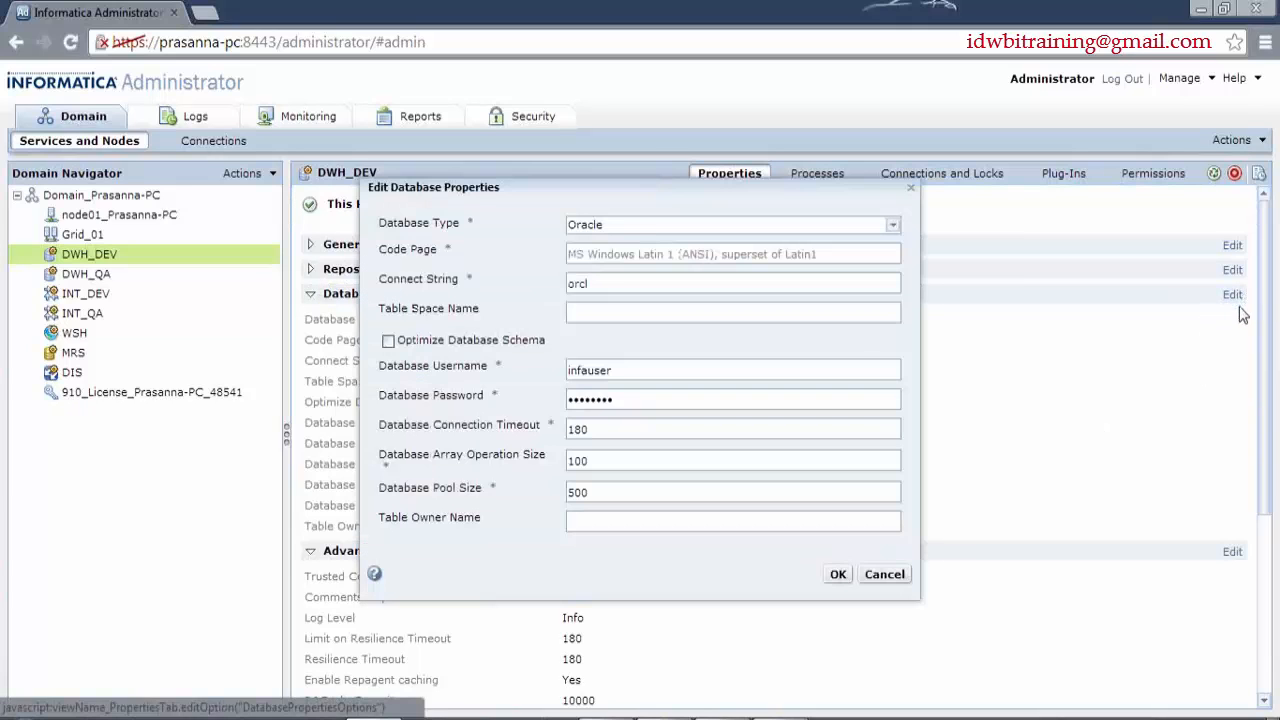
left_click(892, 226)
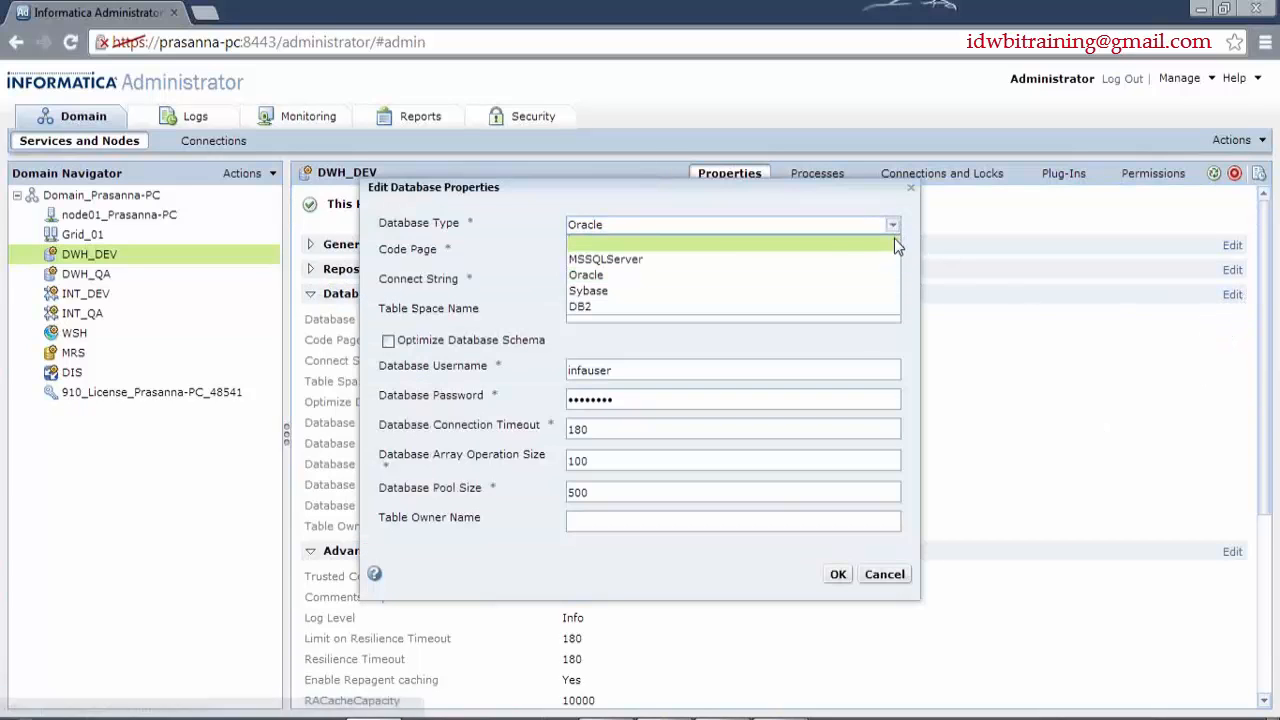
left_click(647, 205)
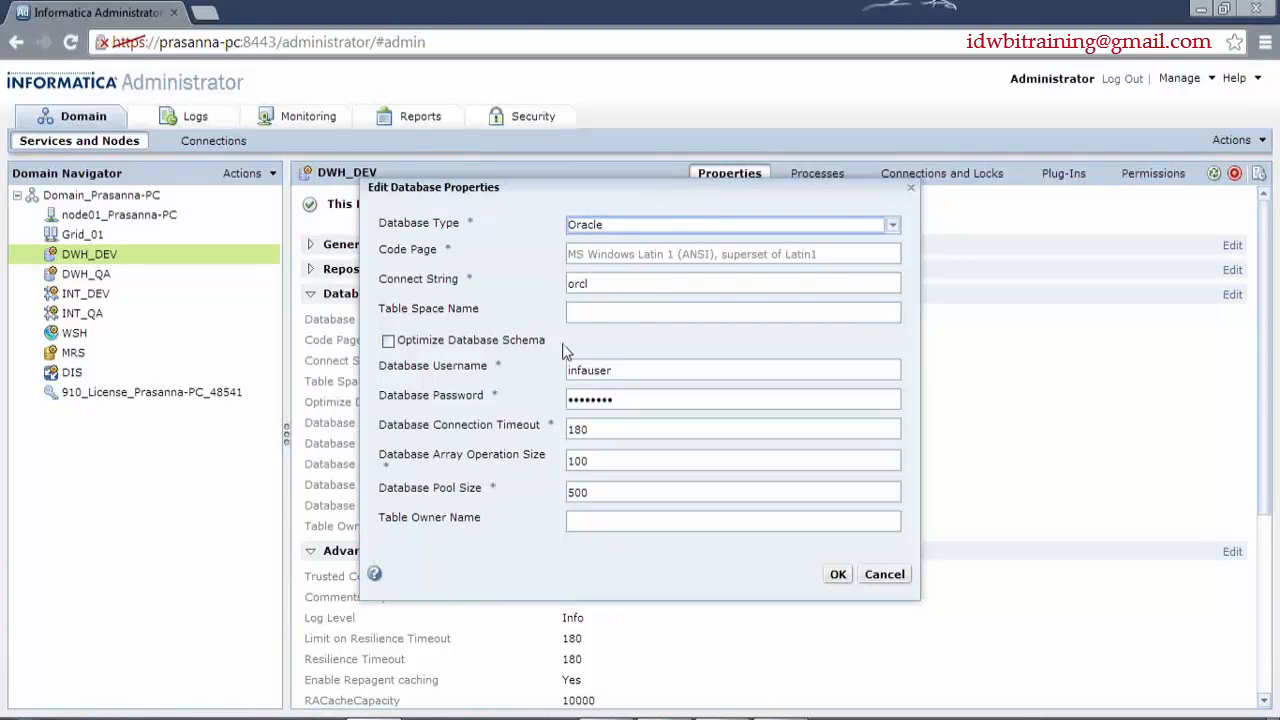
left_click(630, 429)
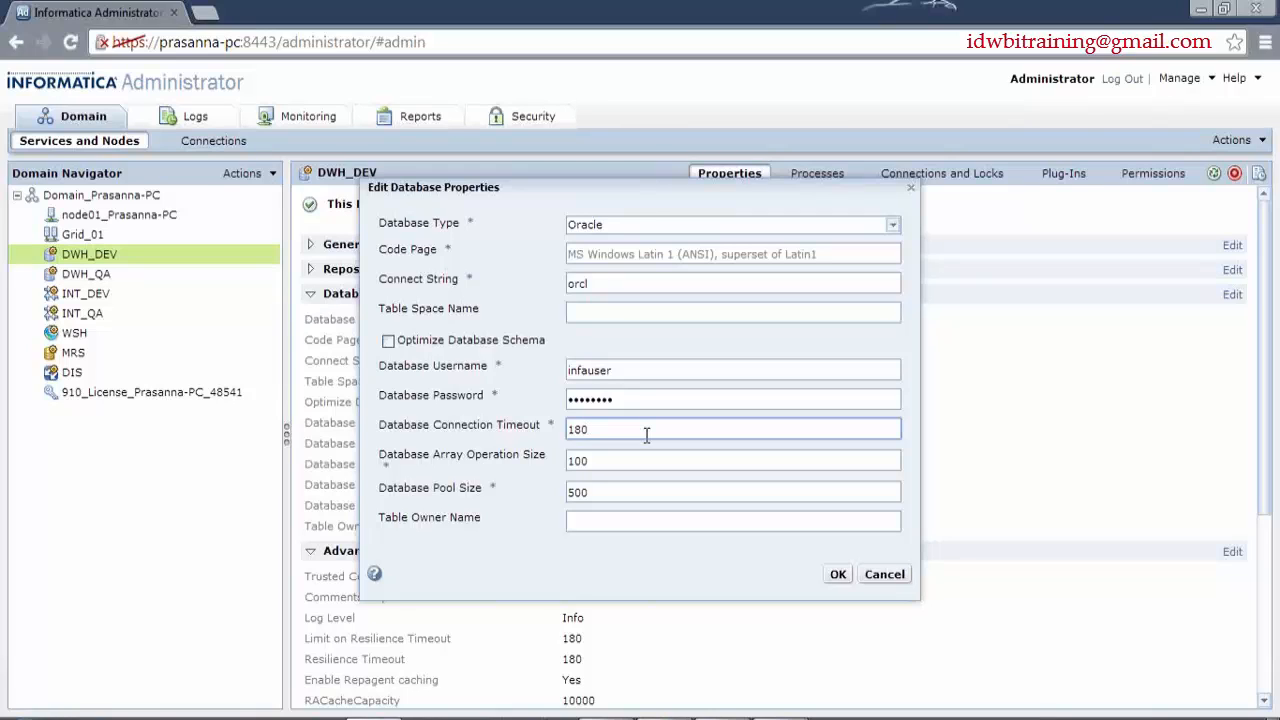
left_click(638, 462)
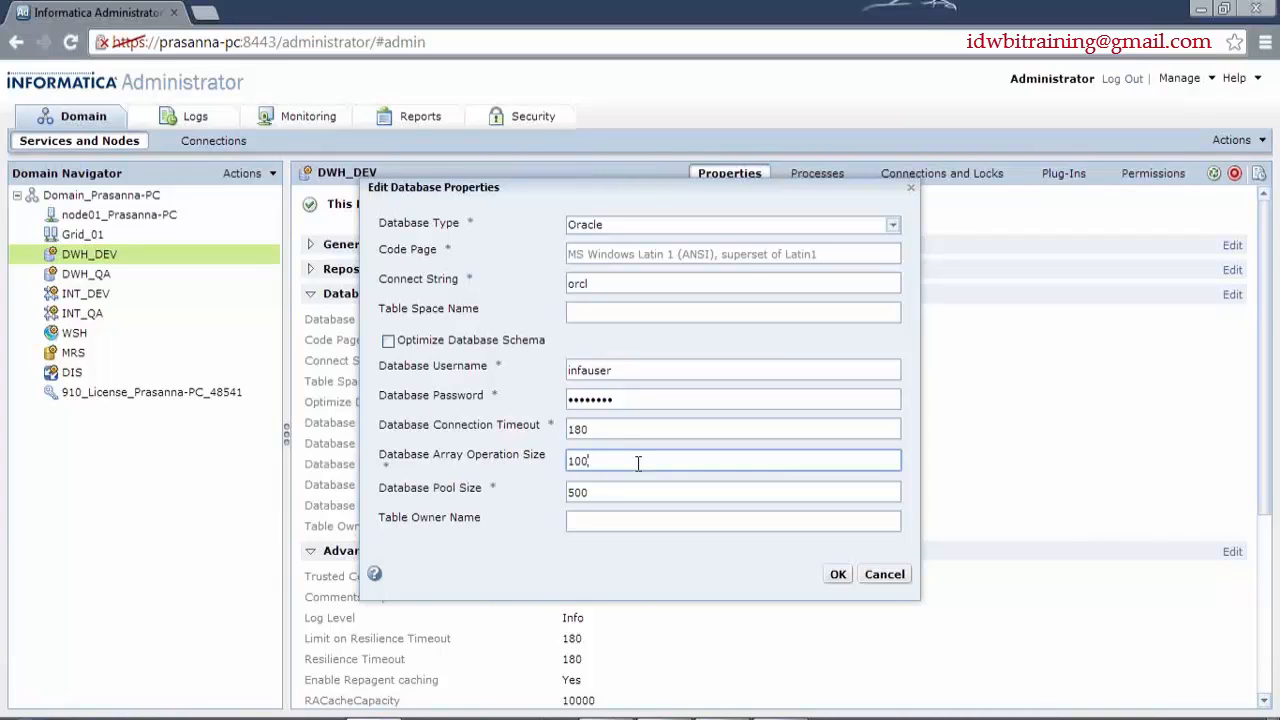
mouse_move(515, 460)
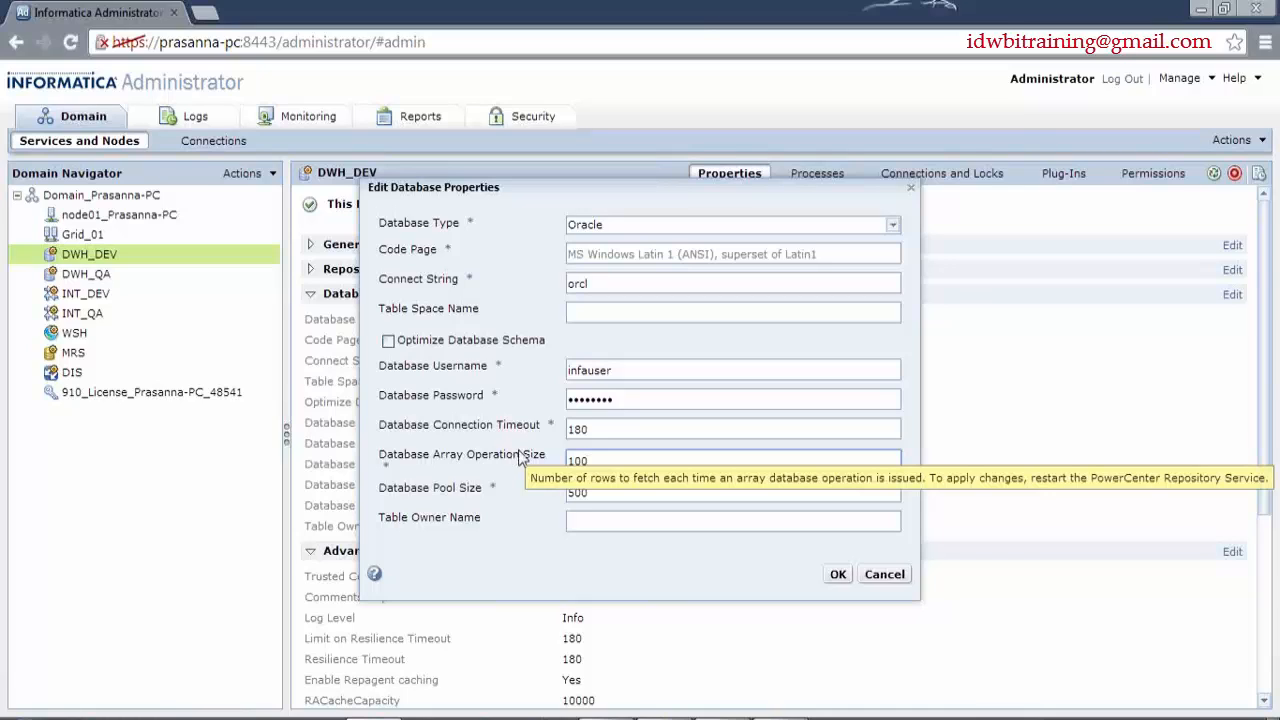
key("Tab")
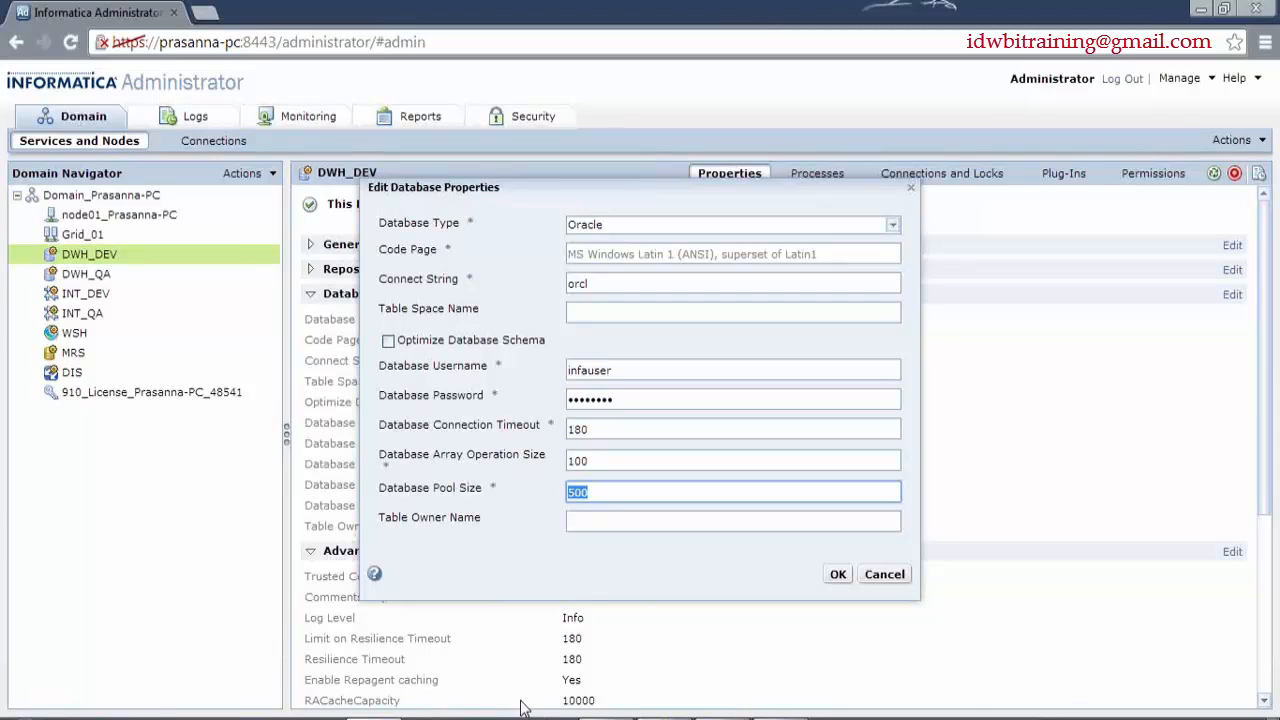
- Put the cursor in the Table Owner Name field of Edit Database Properties
left_click(616, 521)
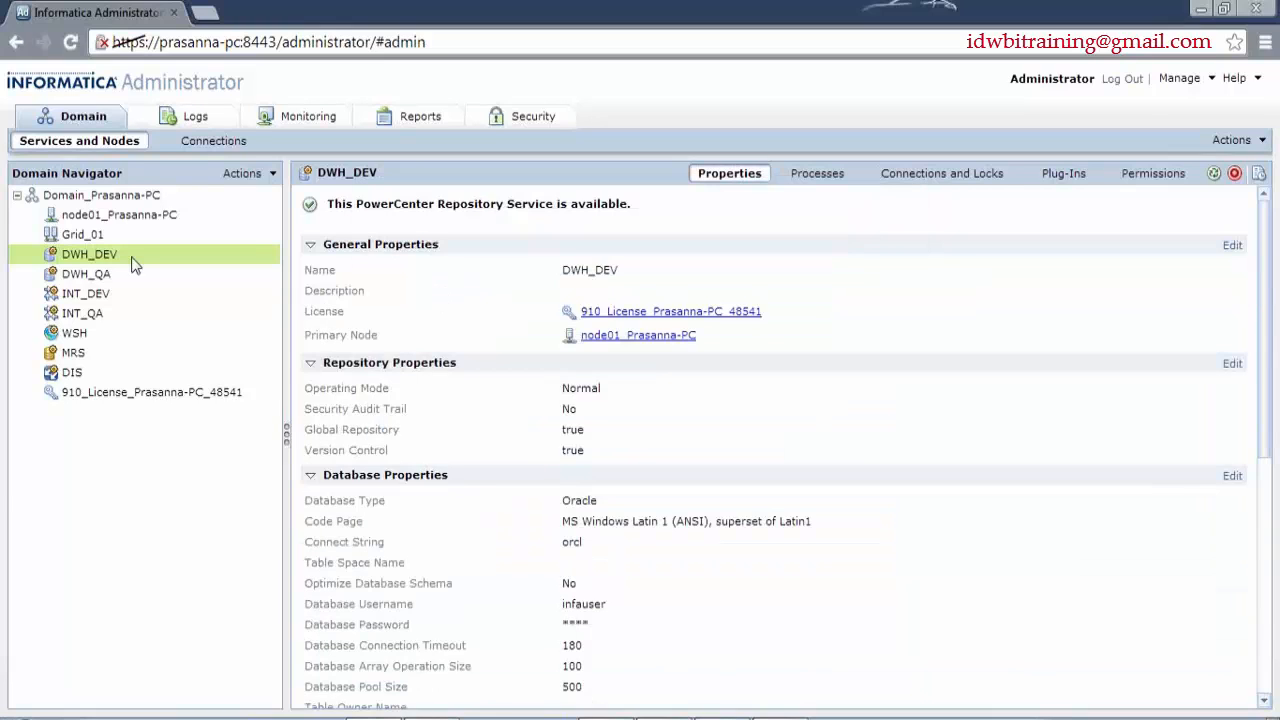
- Open DWH_DEV's Advanced Properties for editing and move the editor aside to inspect the check-in comments option
scroll(706, 396, "down", 3)
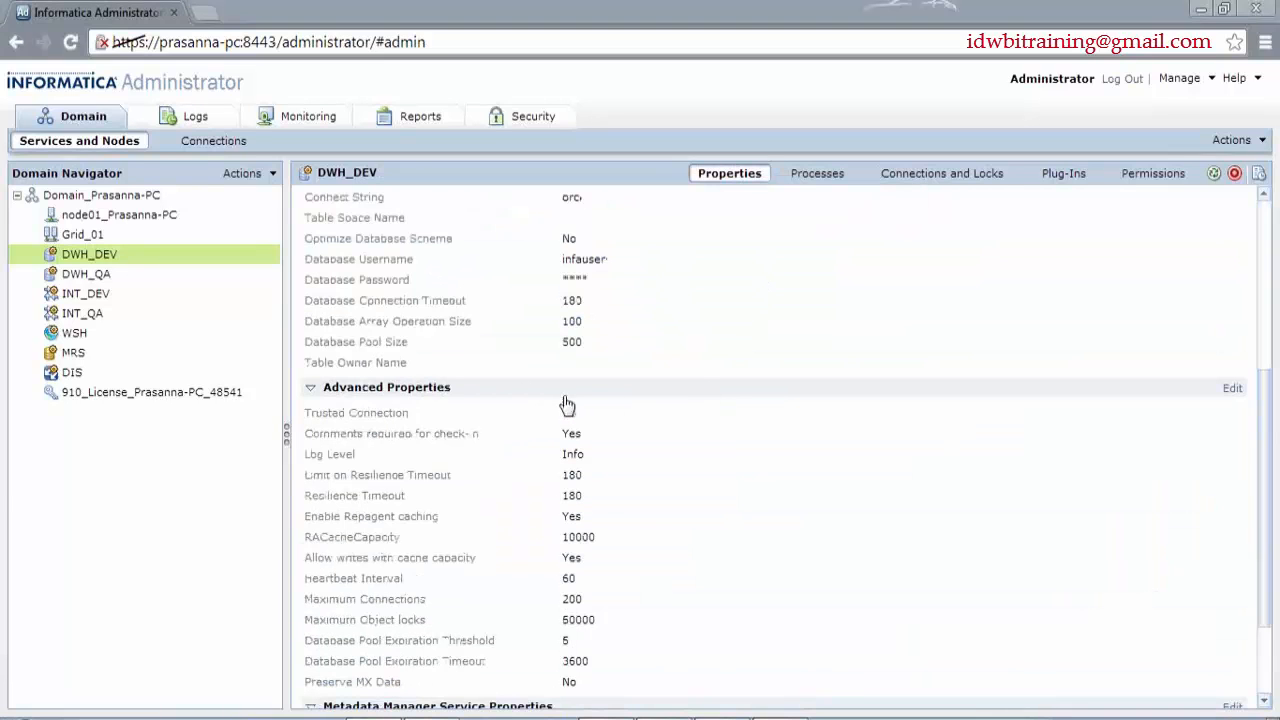
left_click(1232, 388)
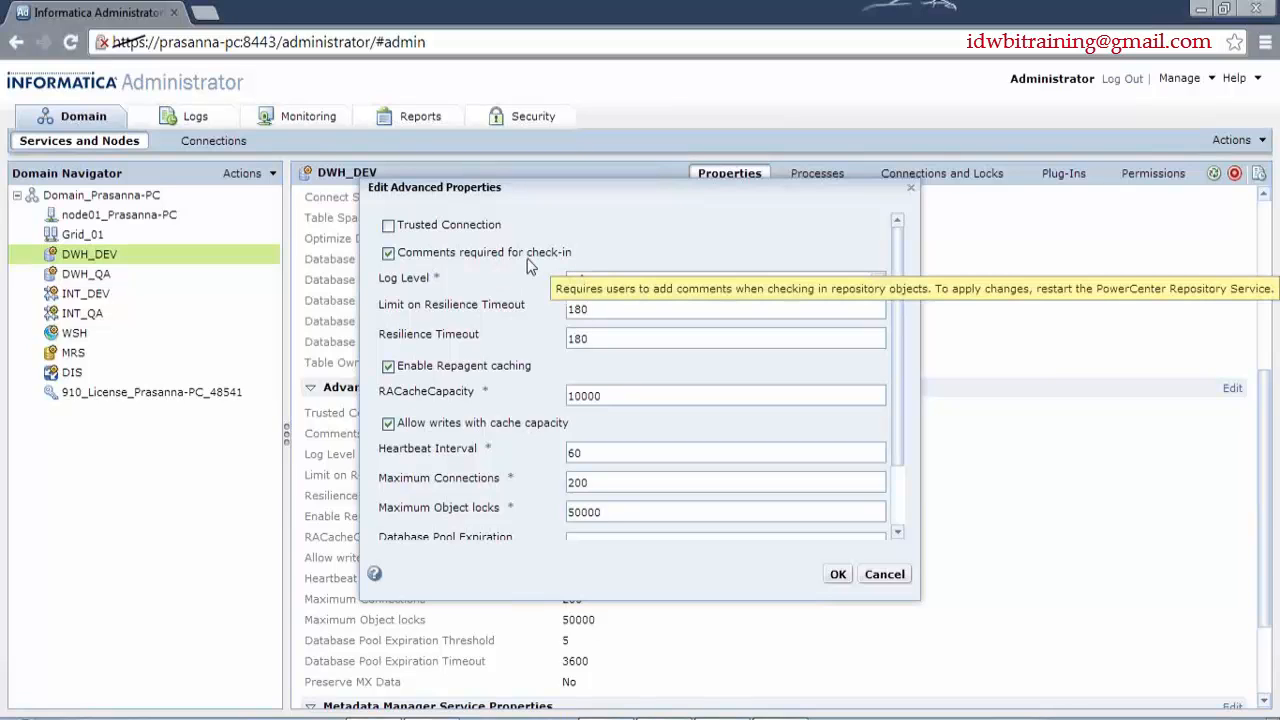
left_click_drag(558, 423, 530, 198)
mouse_move(387, 262)
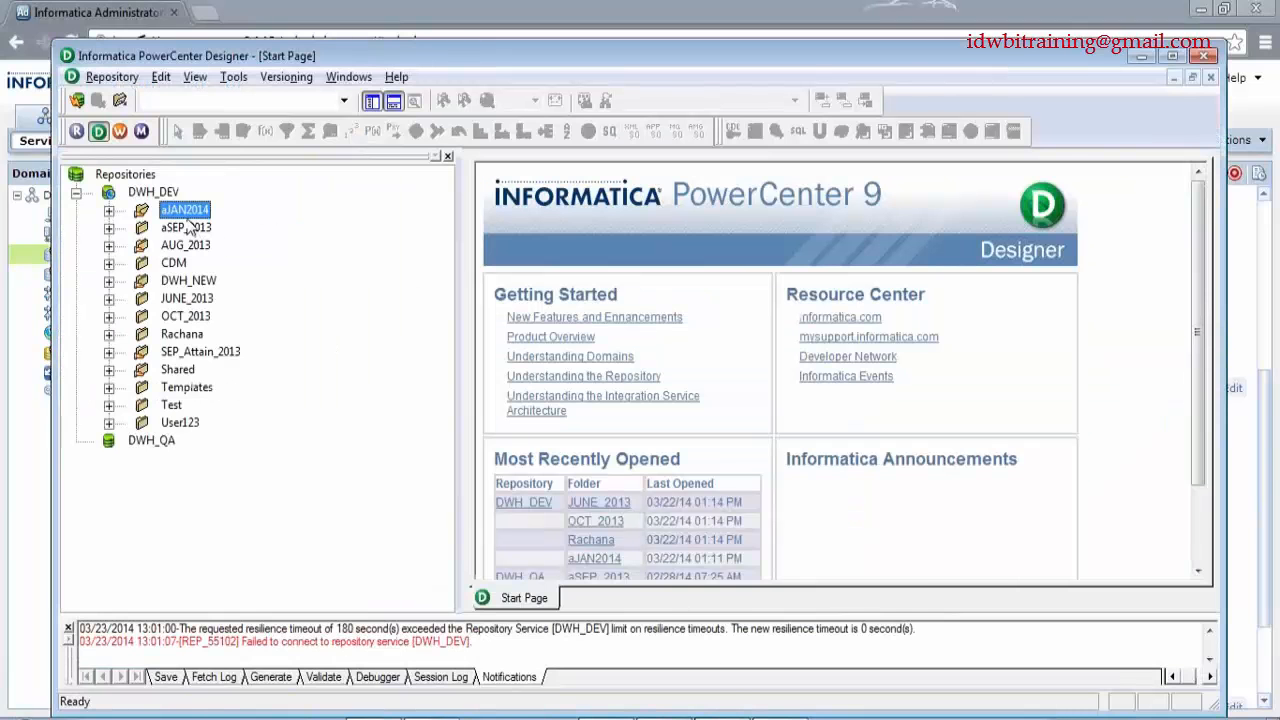
- Open the aJAN2014 folder, expand its Mappings, and bring up actions for m_DB_RTR_DEPT
double_click(185, 210)
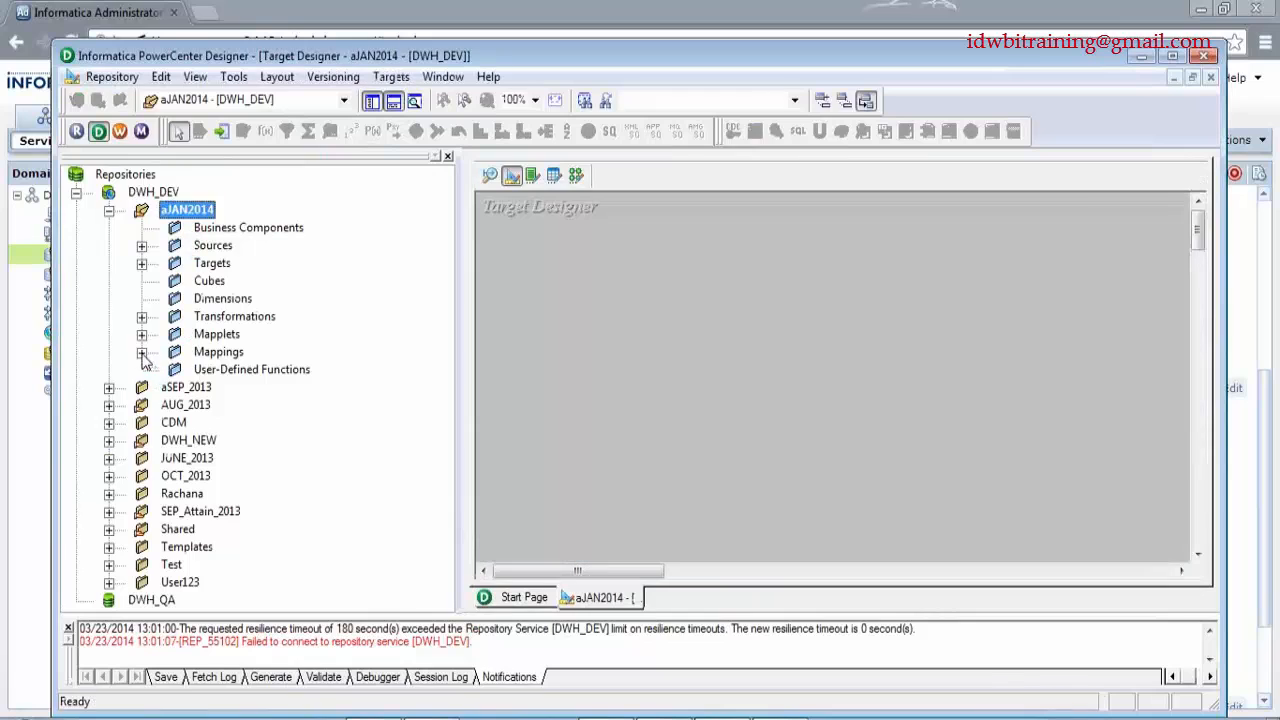
double_click(218, 351)
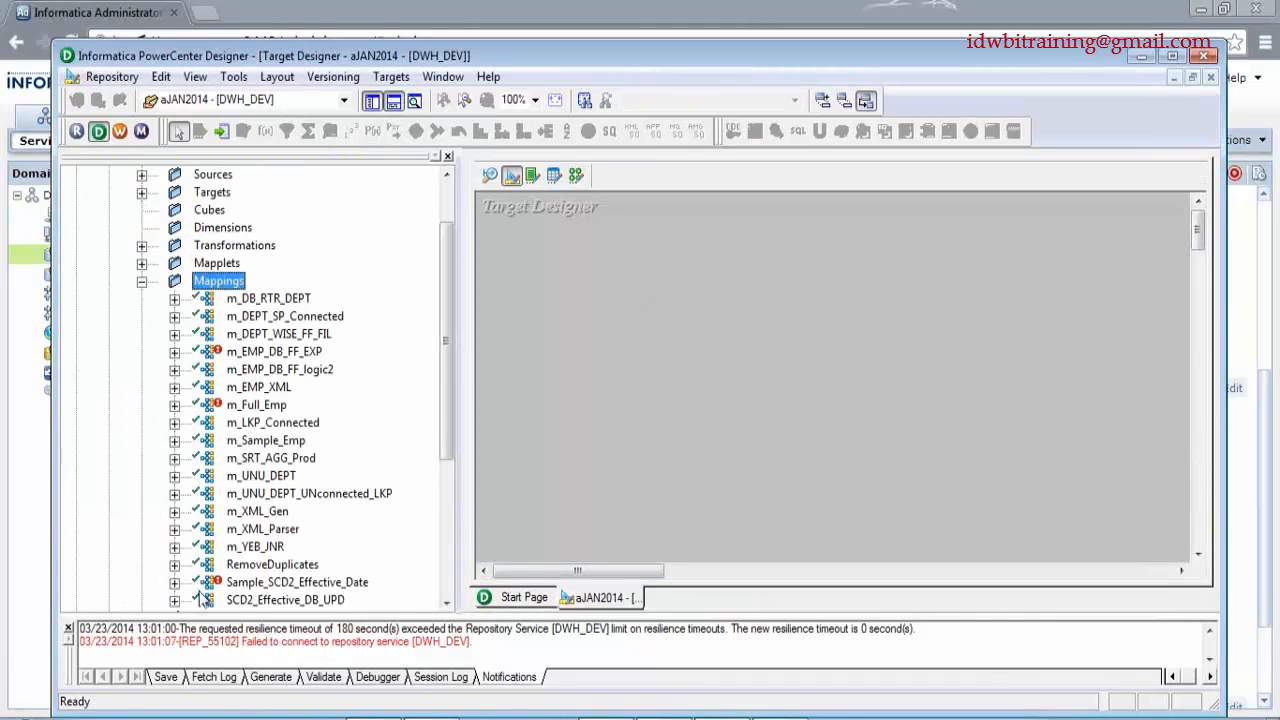
right_click(259, 305)
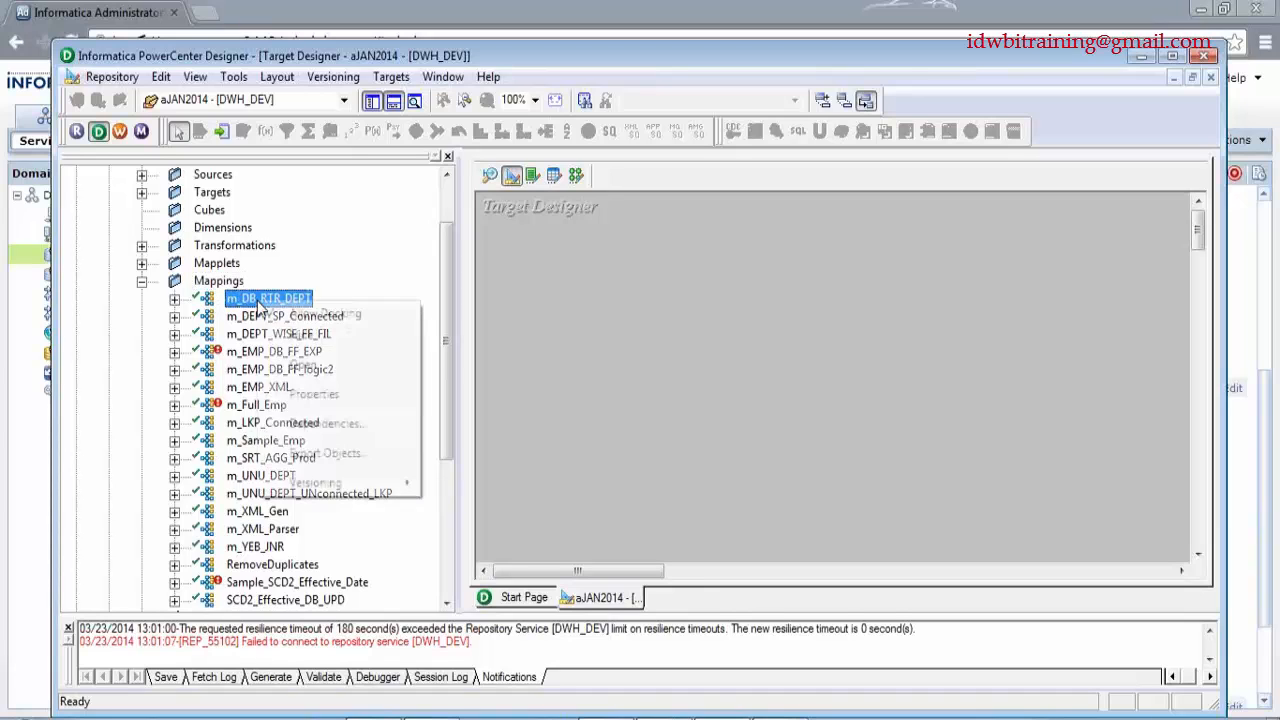
- Start the m_DB_RTR_DEPT check-in and replace the throwaway text with a '.' comment
mouse_move(345, 487)
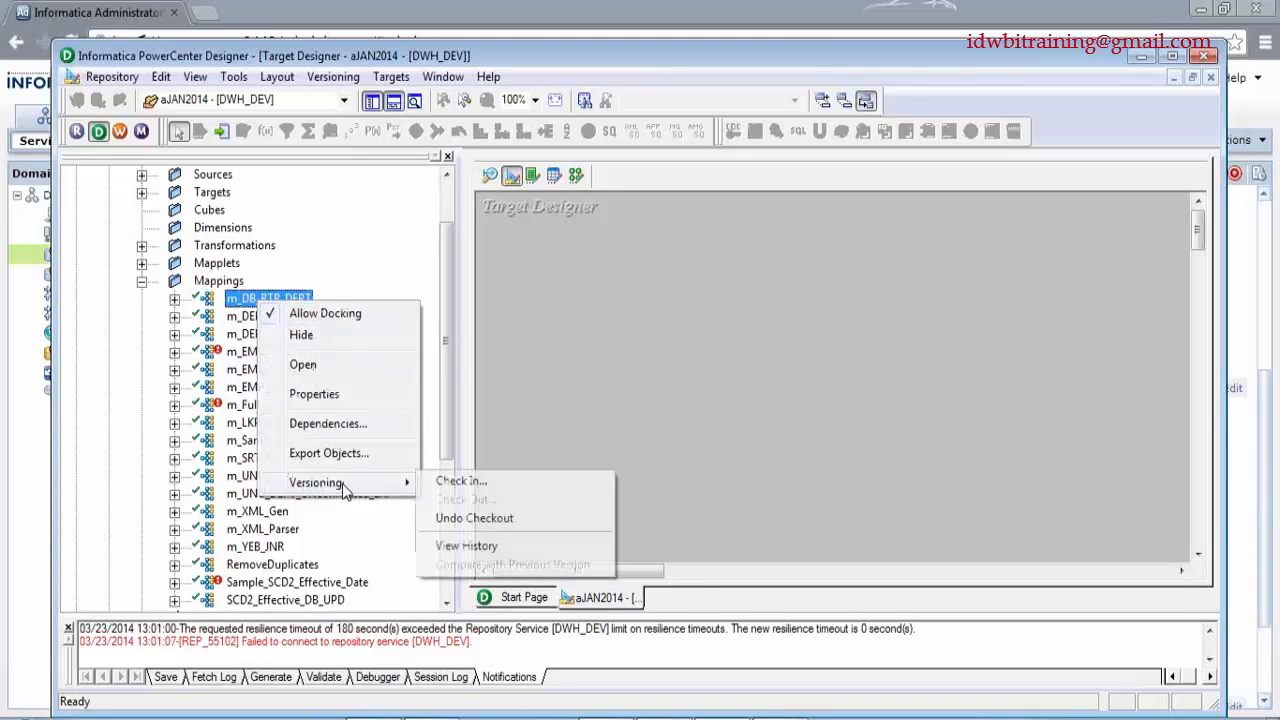
left_click(461, 481)
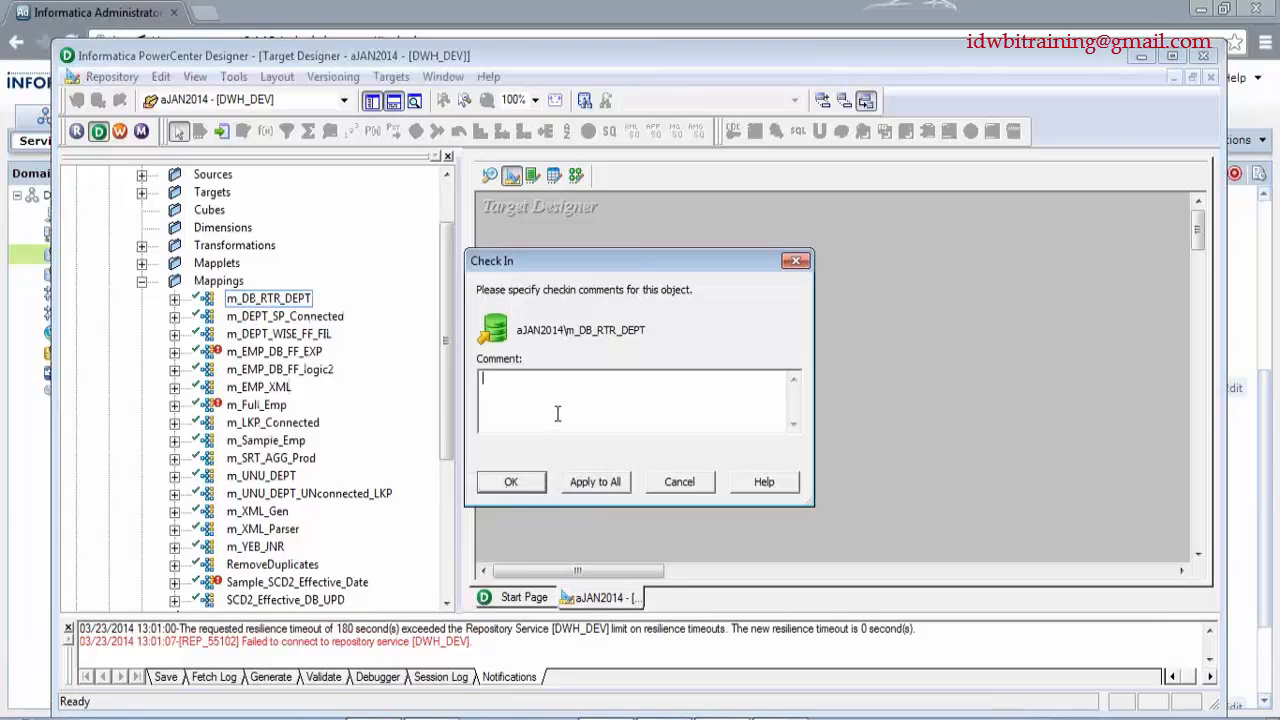
type("dghfghf")
key("ctrl+a")
type(".")
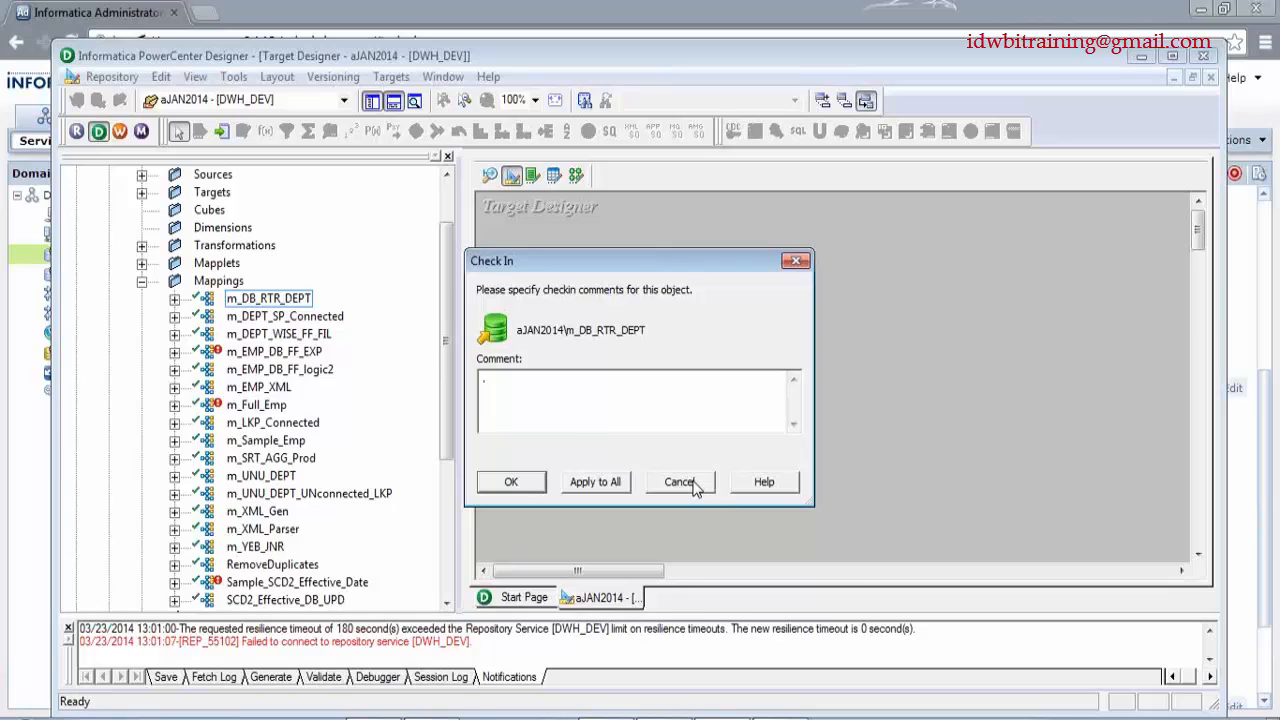
- Switch between the Designer check-in dialog and the Administrator browser window
key("alt+Tab")
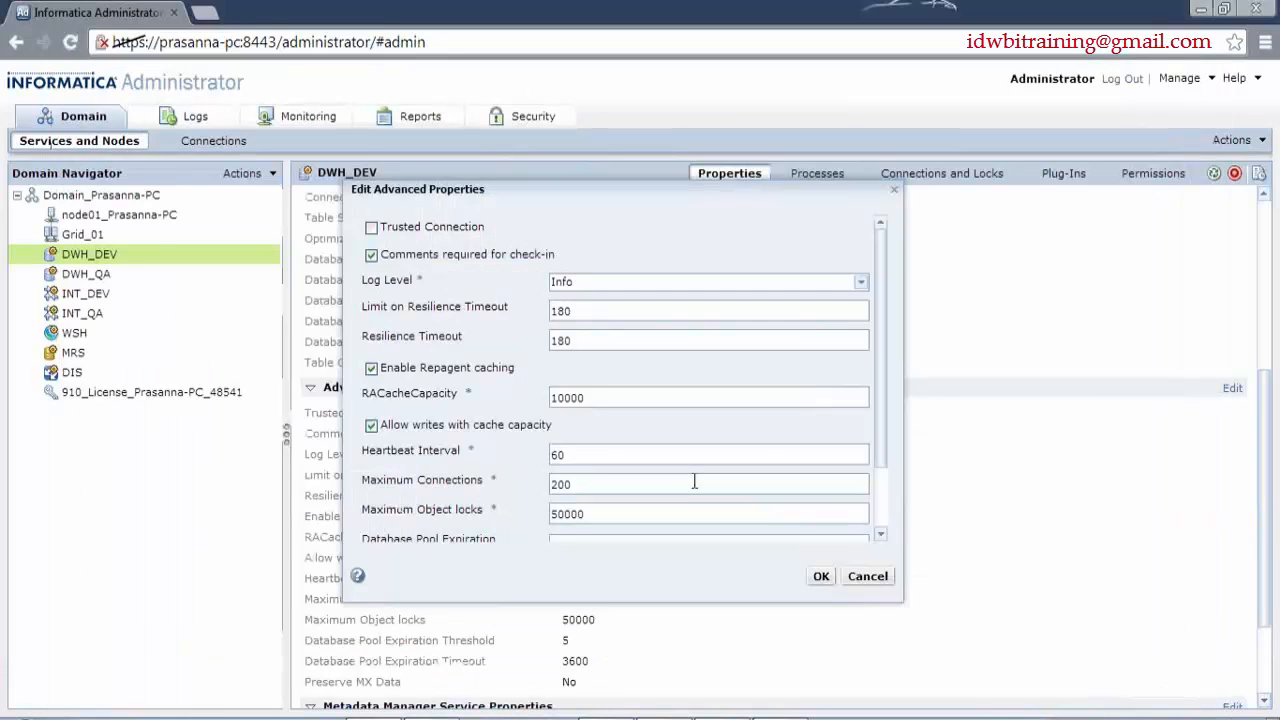
key("alt+Tab")
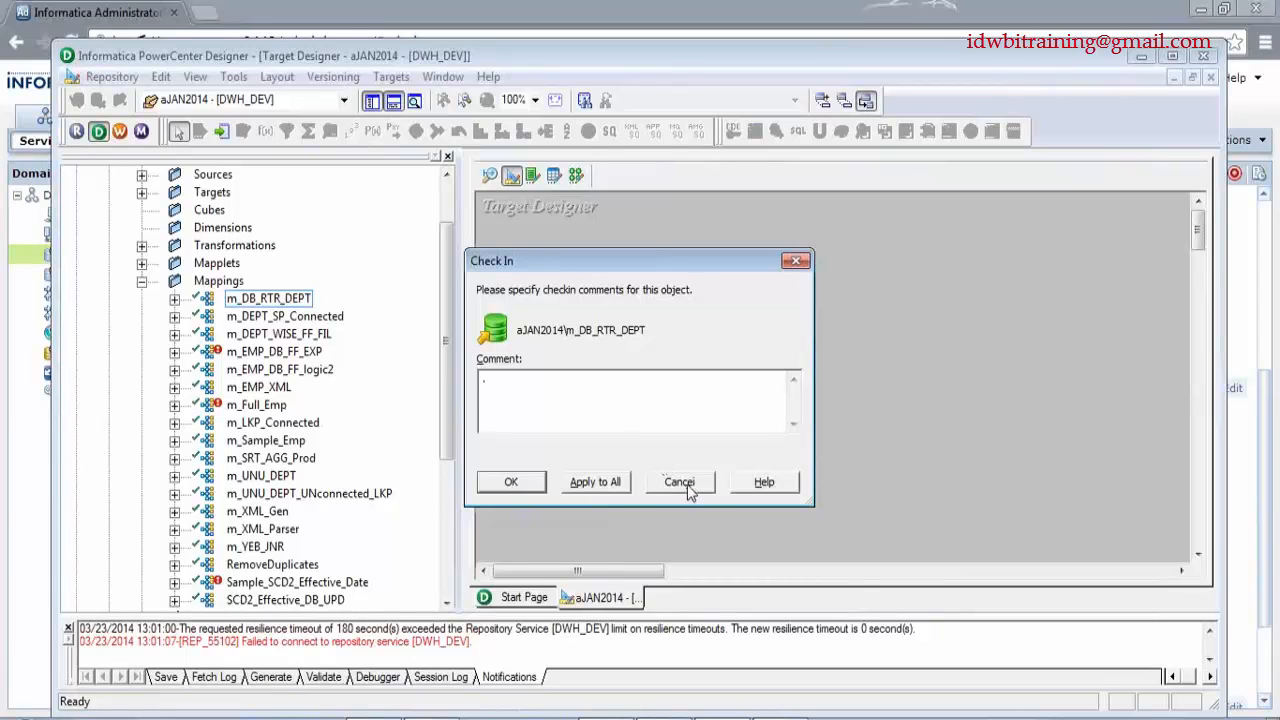
key("alt+Tab")
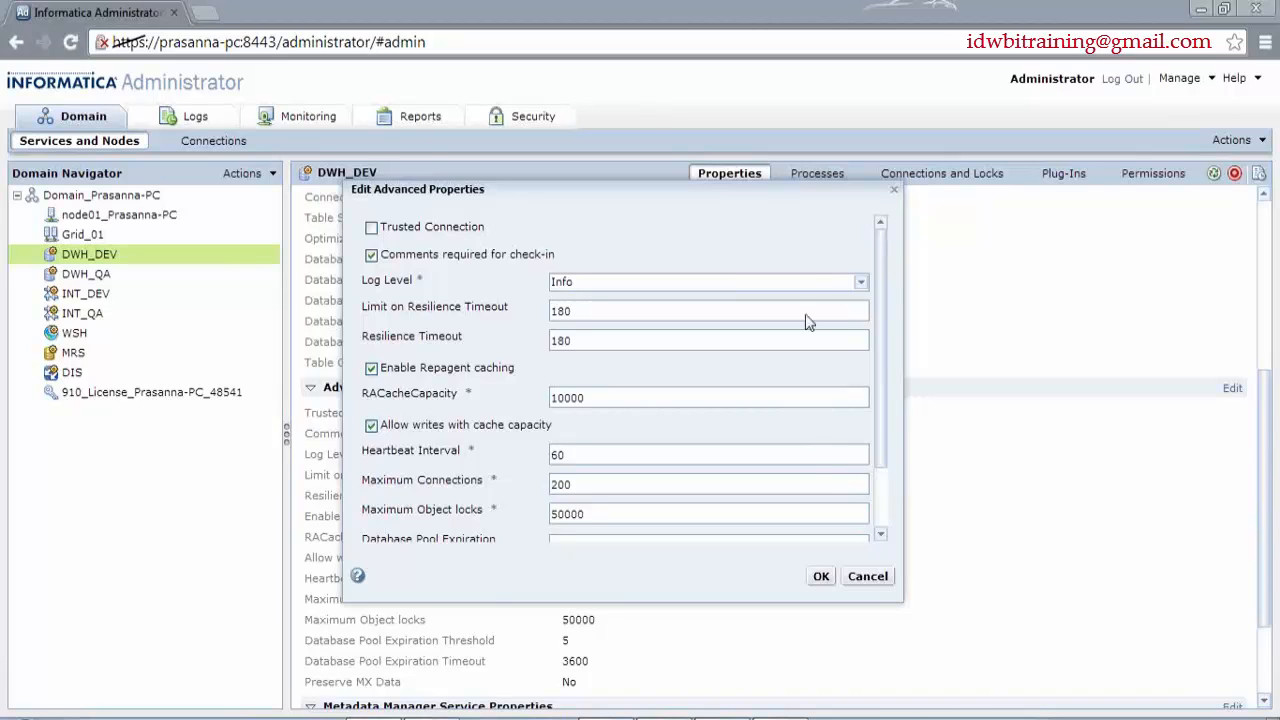
- Expand DWH_DEV's Log Level dropdown to see the available levels
left_click(861, 282)
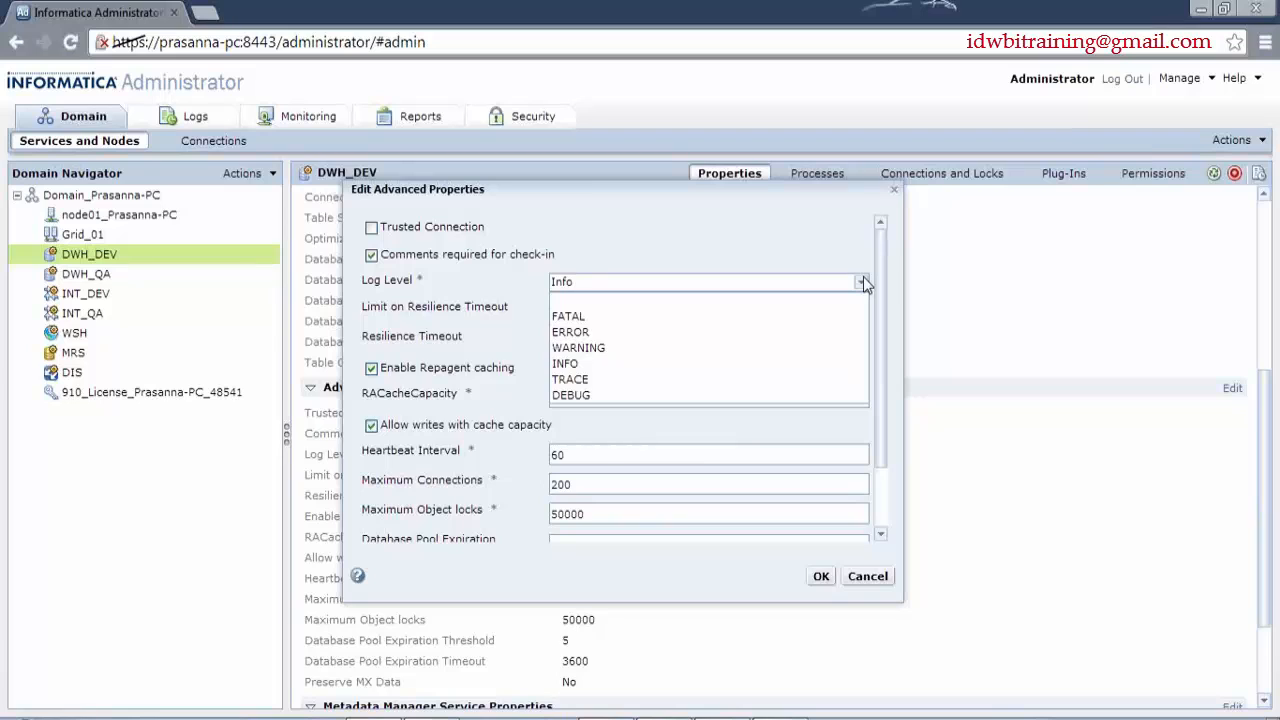
- Keep the log level at Info and cancel Designer's check-in without checking in
left_click(791, 243)
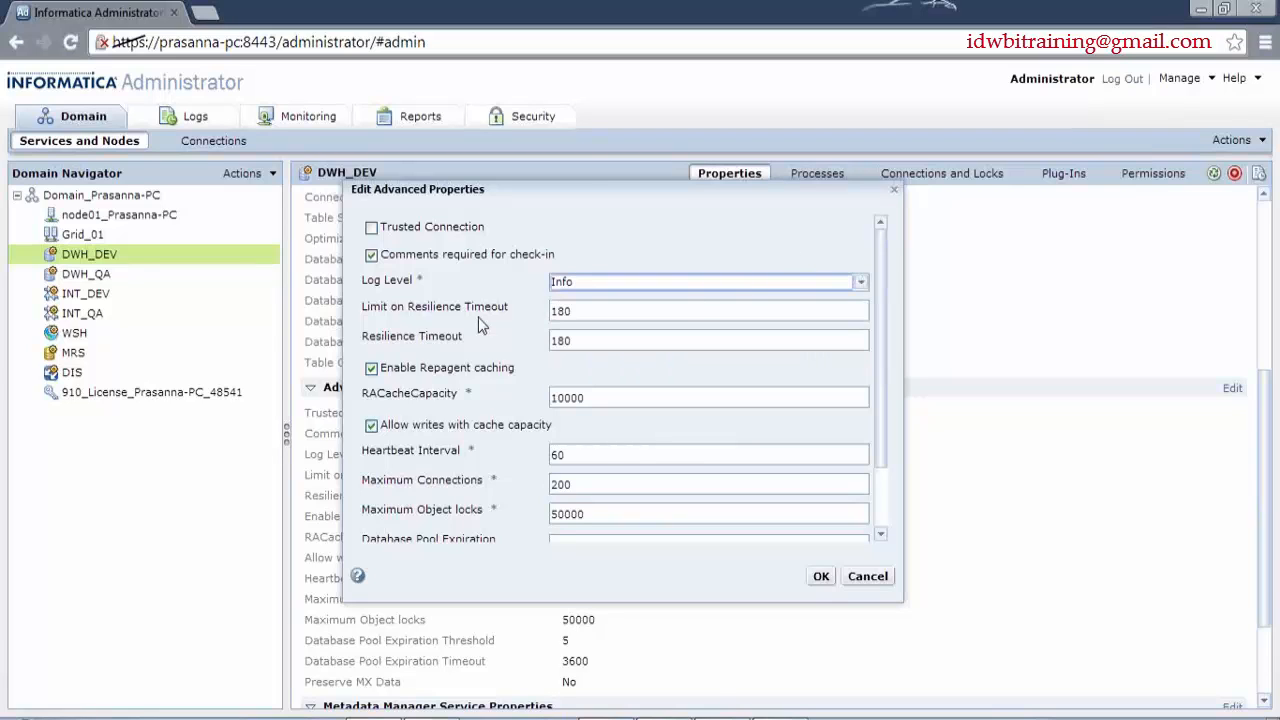
mouse_move(478, 317)
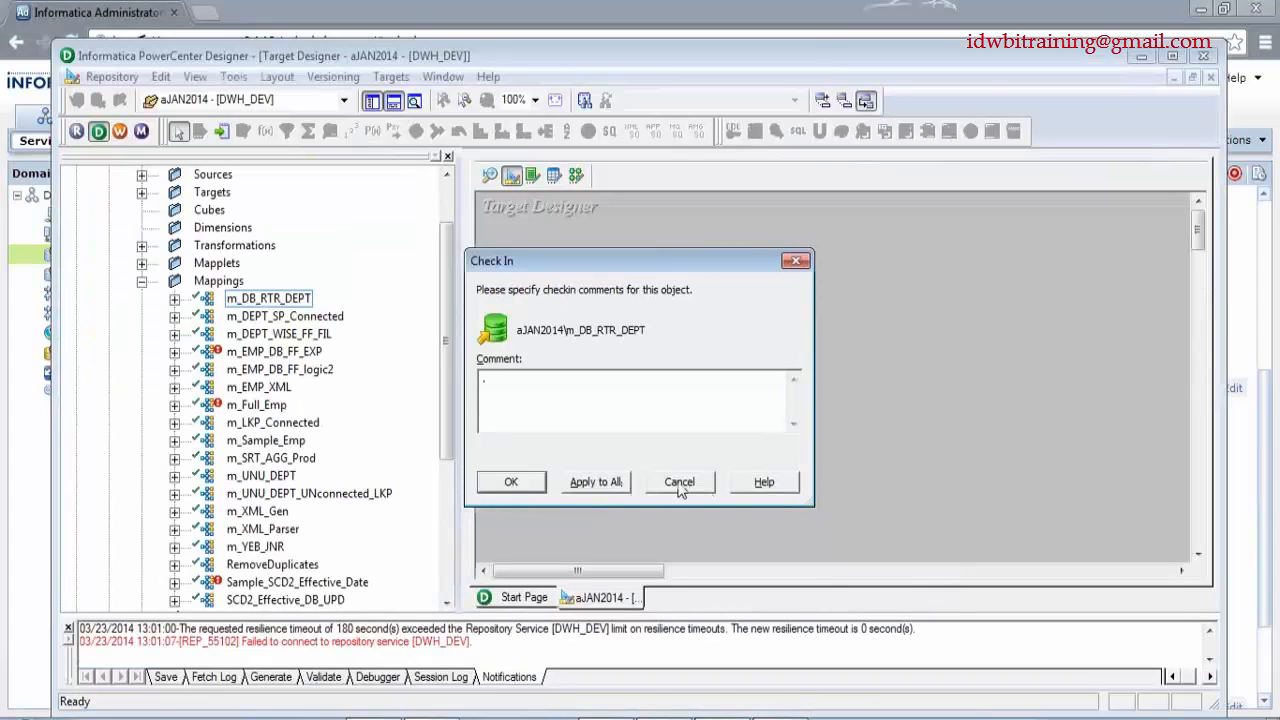
left_click(683, 482)
- In Workflow Manager, open the s_m_Mapplet_Test session, accepting its invalid mapping
left_click(119, 131)
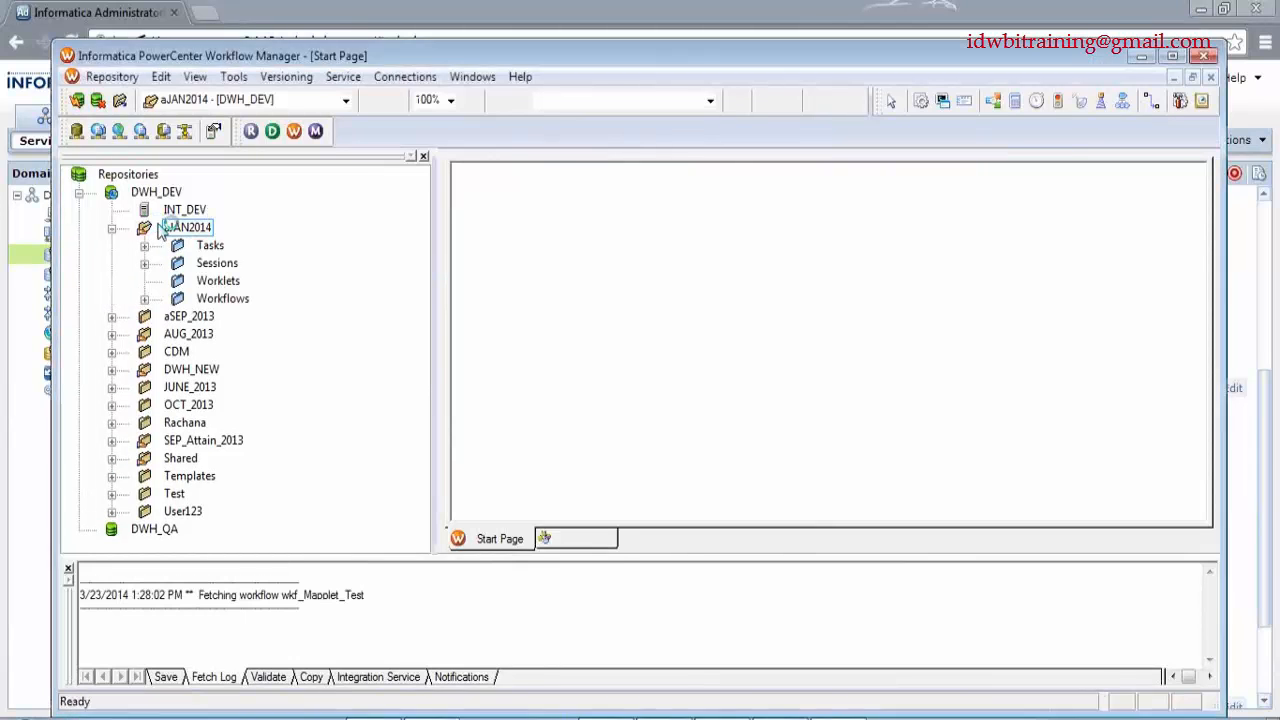
left_click(766, 304)
double_click(817, 382)
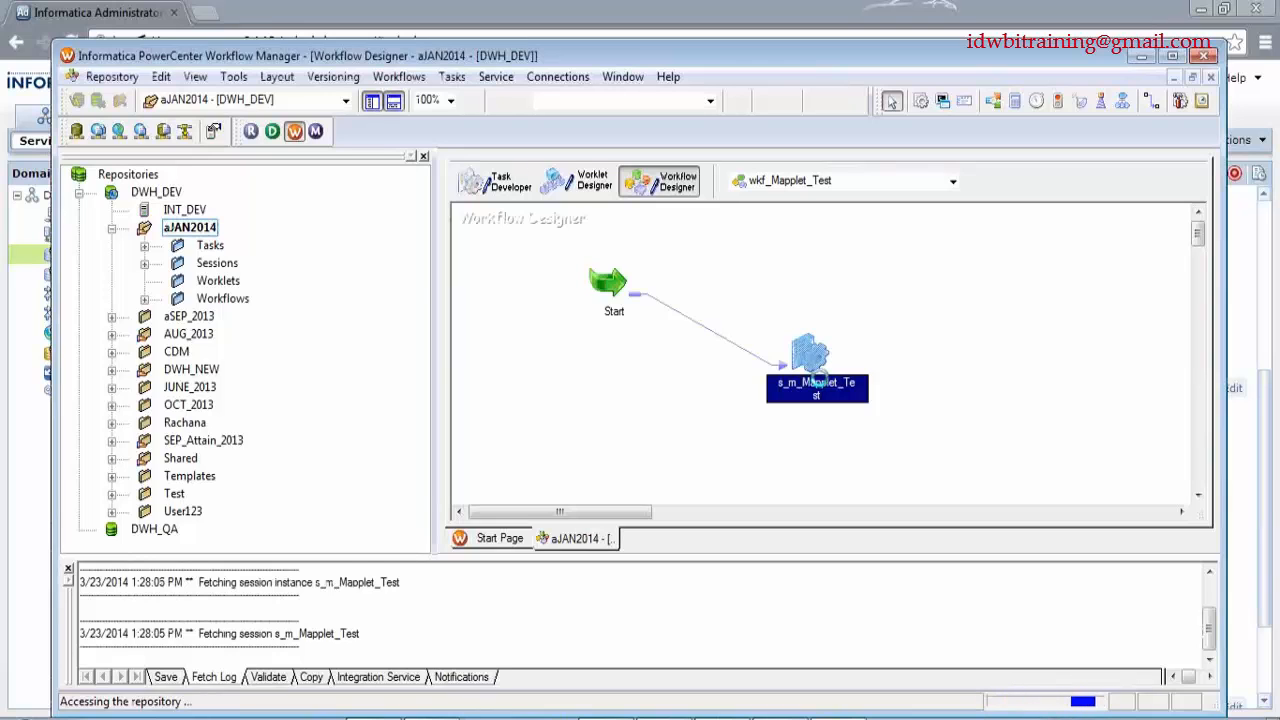
left_click(695, 466)
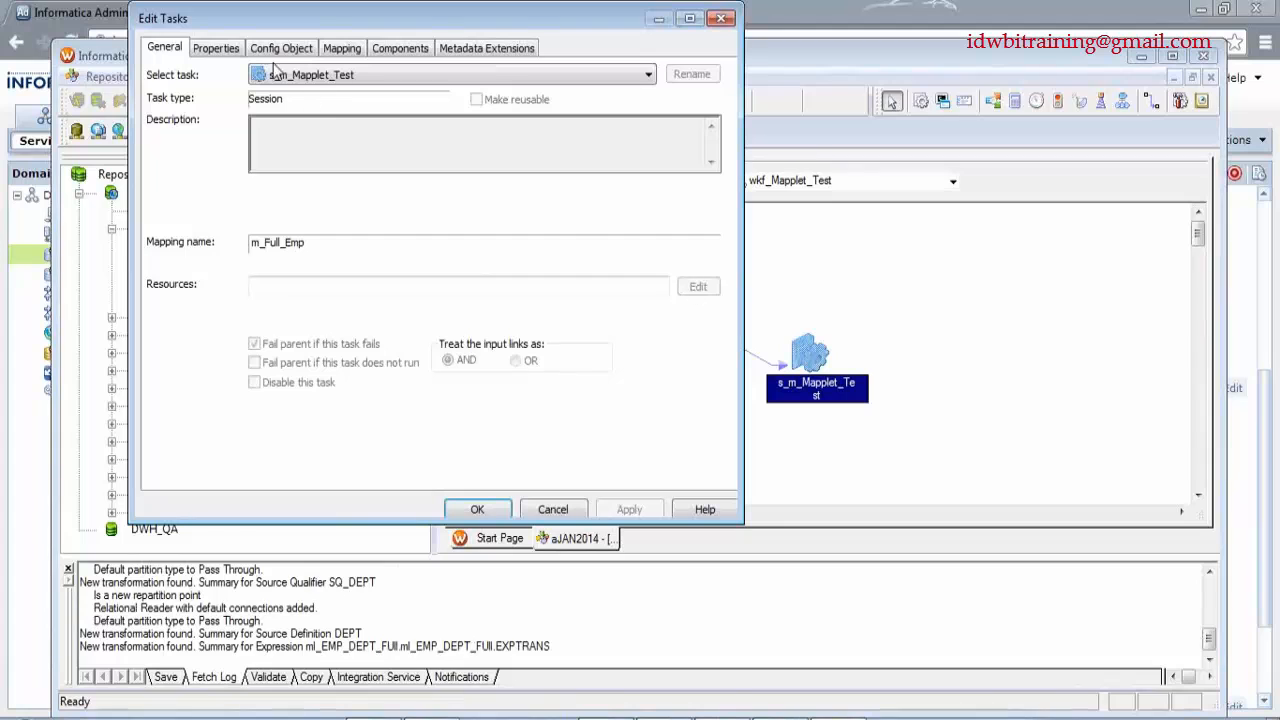
left_click(216, 47)
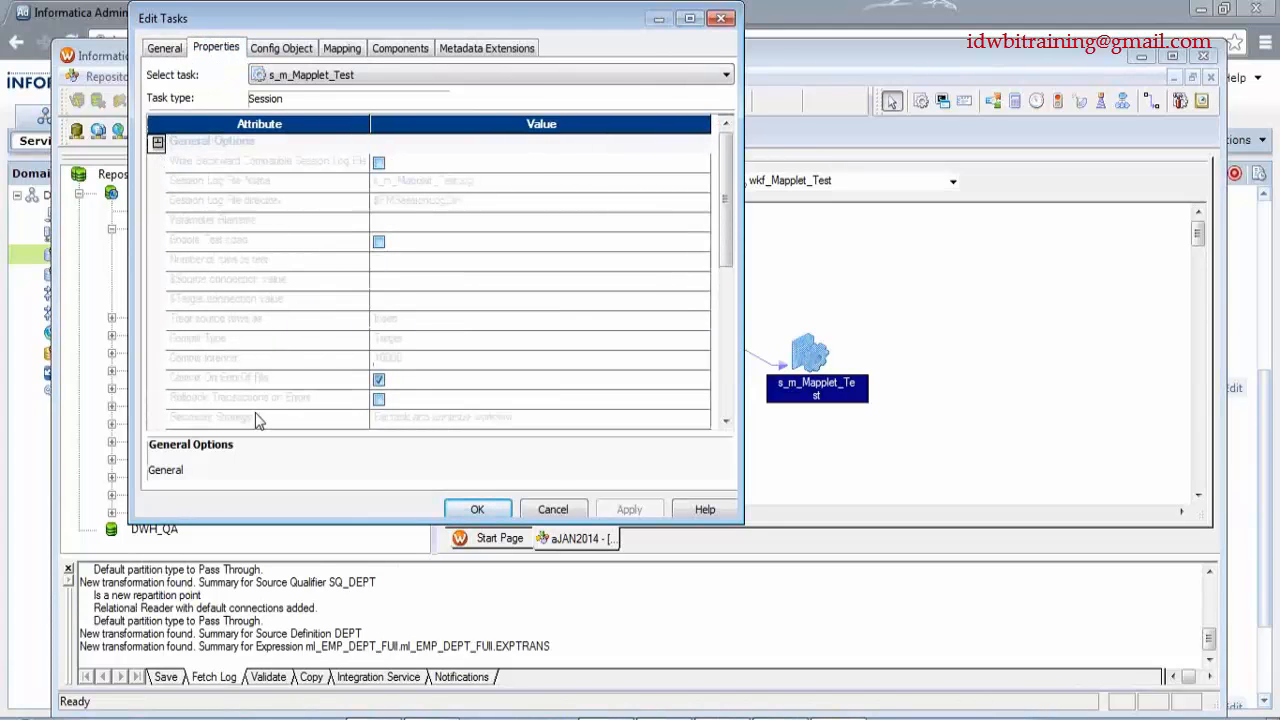
left_click(294, 416)
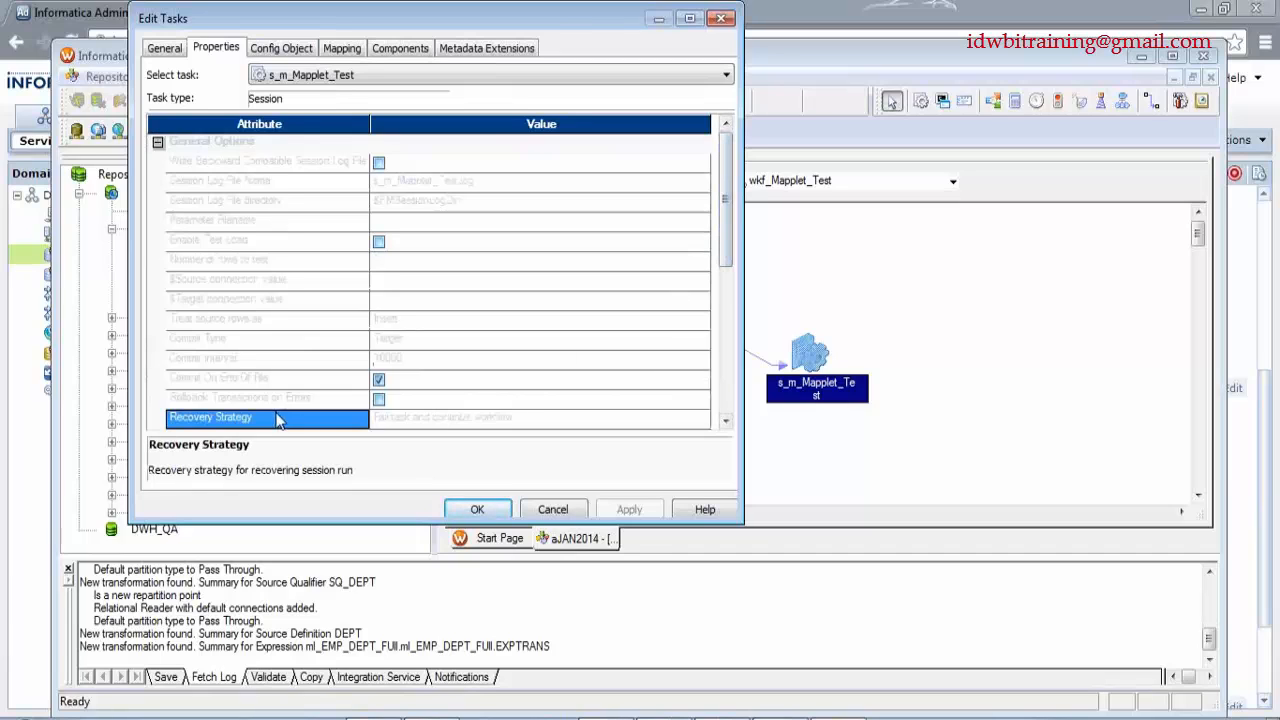
scroll(721, 268, "down", 2)
left_click(702, 325)
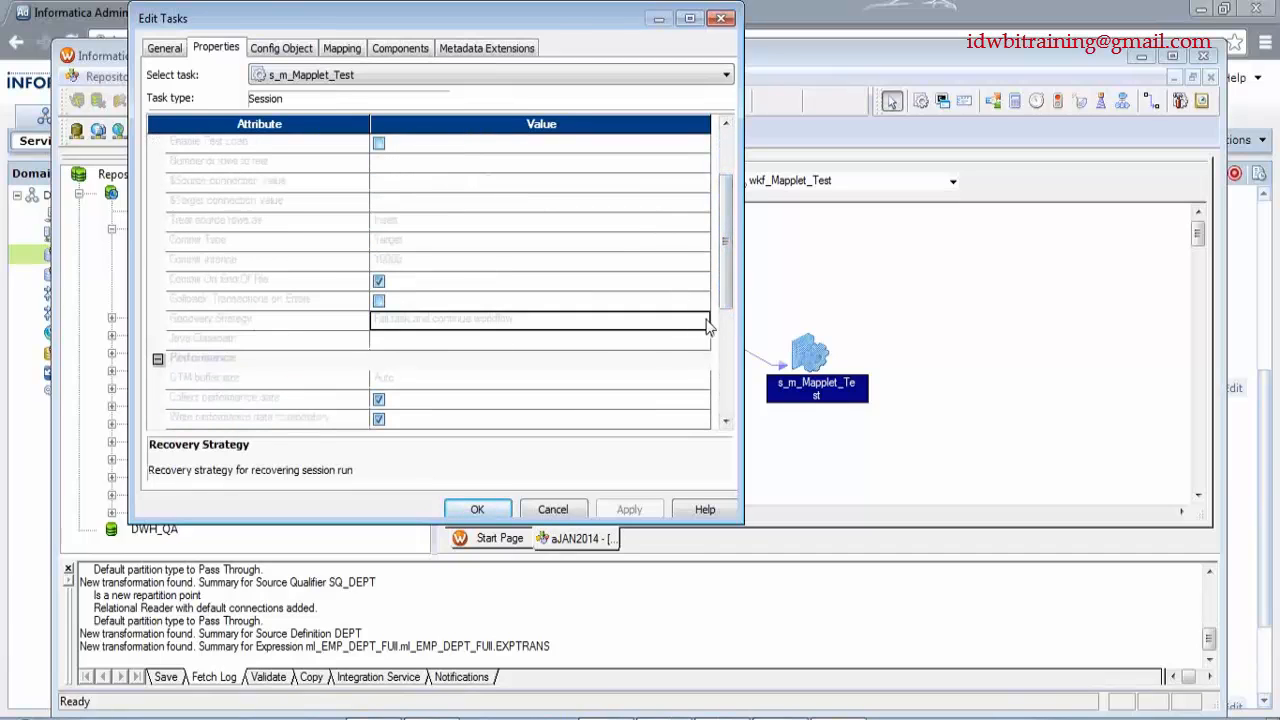
left_click(452, 320)
left_click_drag(518, 320, 318, 362)
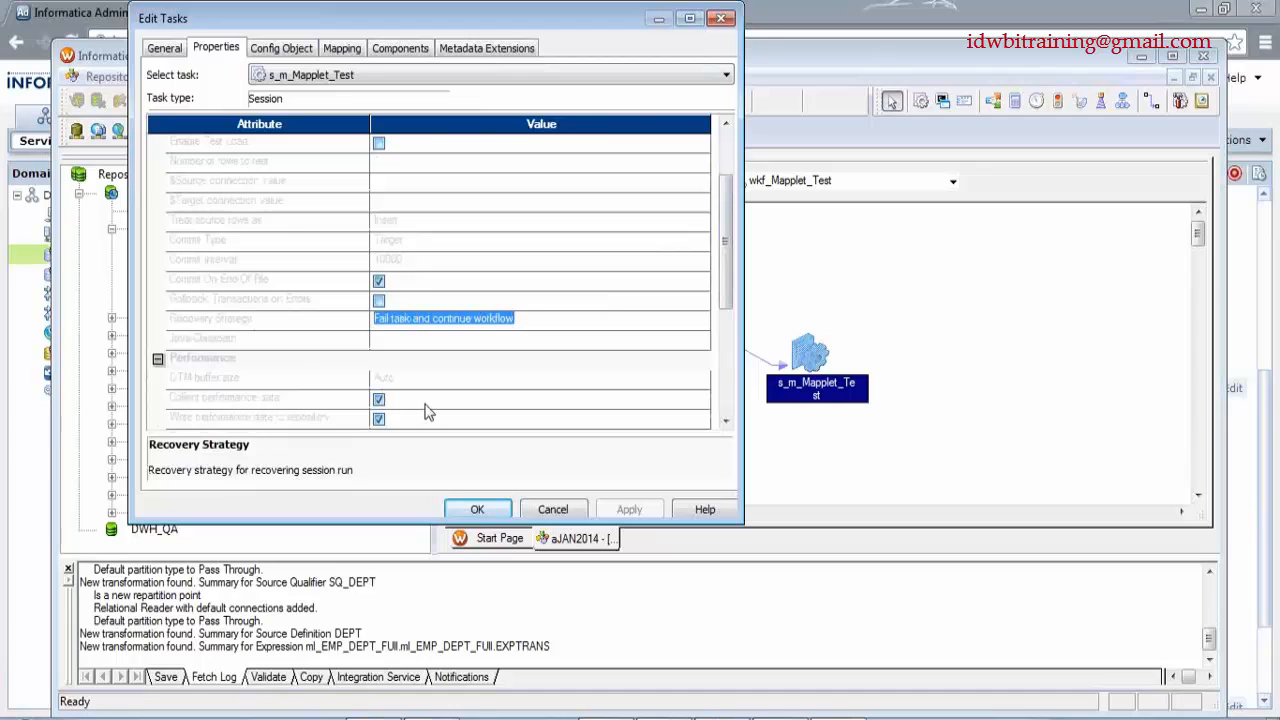
left_click(550, 508)
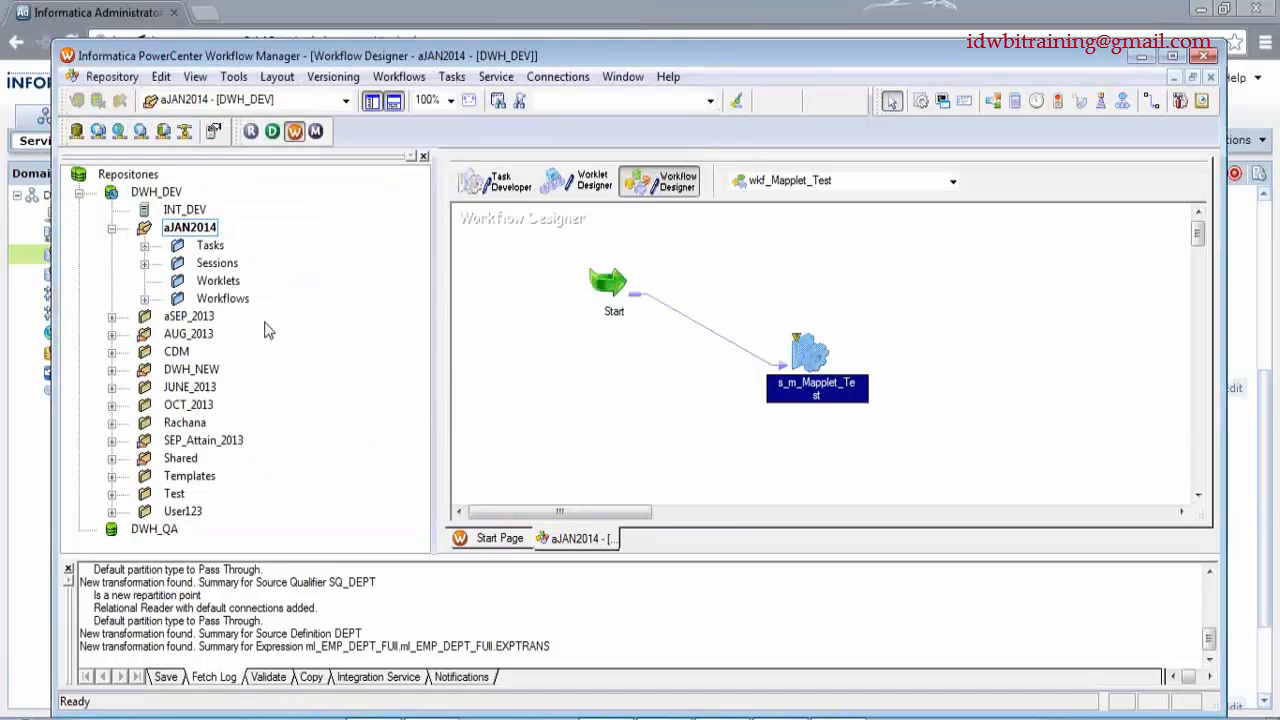
- Load wf_Sample_SCD2_Effective_Date onto the canvas and review its session without changes
left_click(145, 299)
left_click_drag(232, 371, 638, 347)
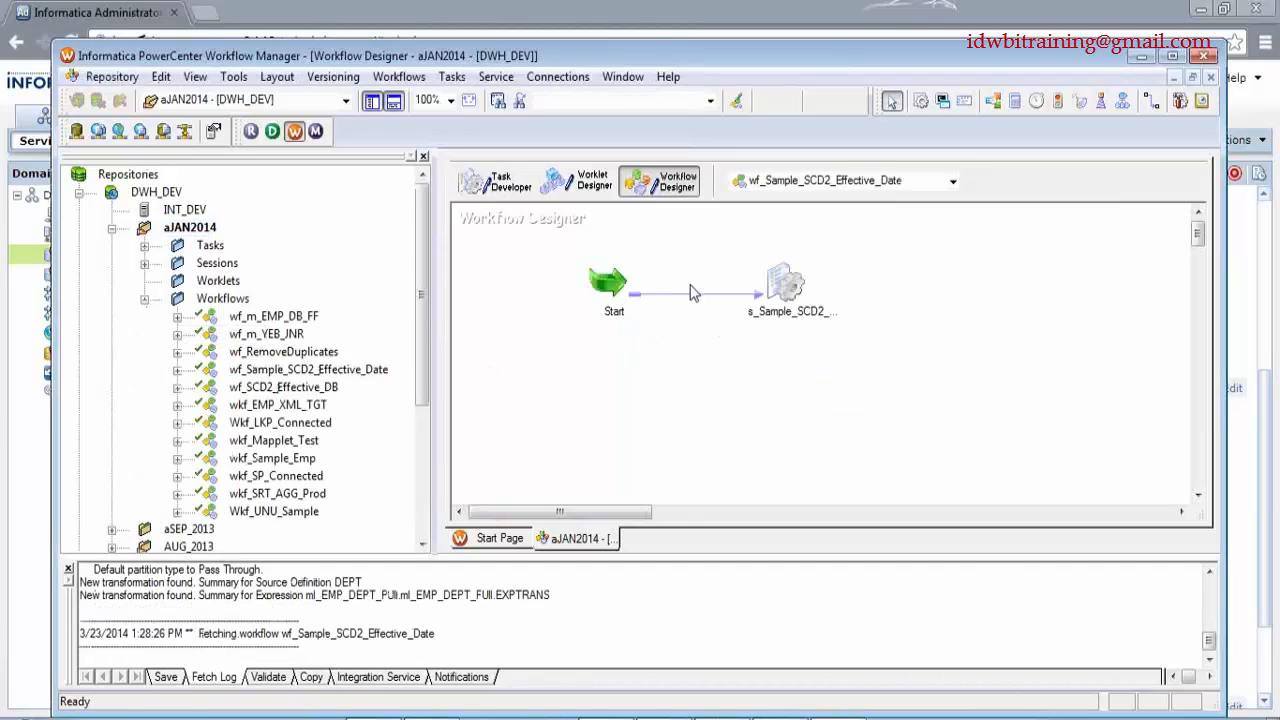
double_click(782, 300)
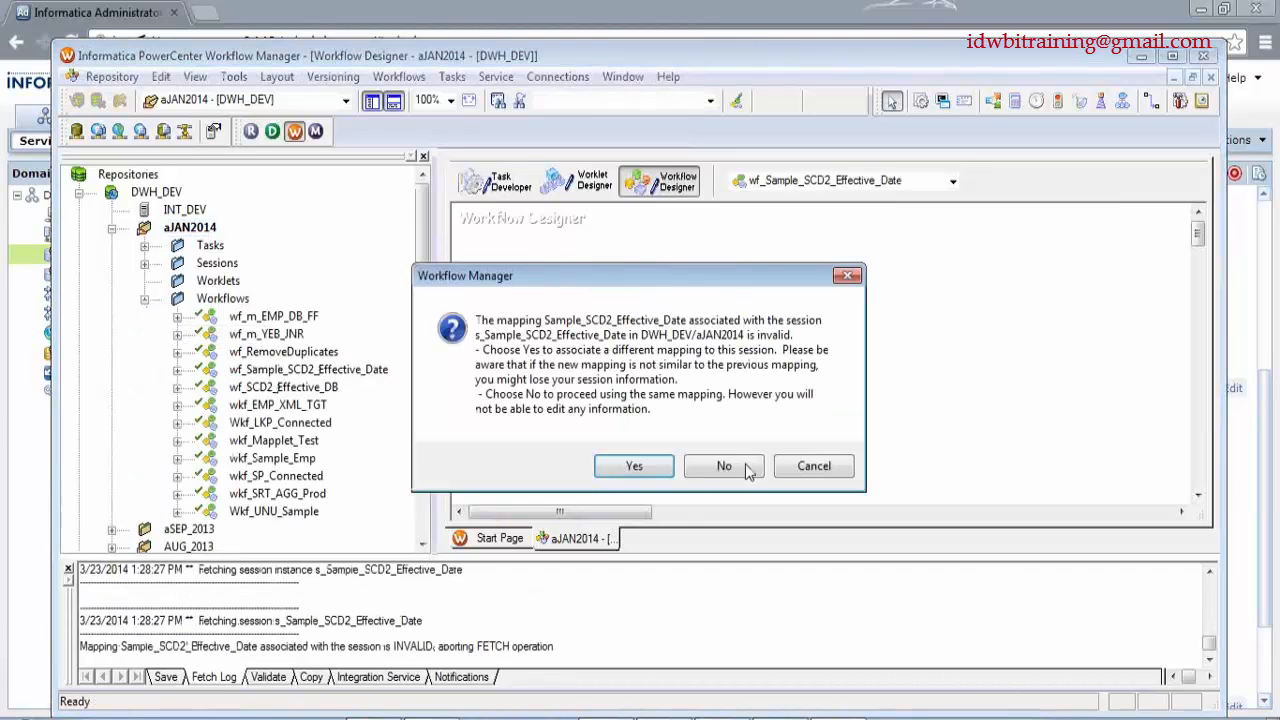
left_click(733, 467)
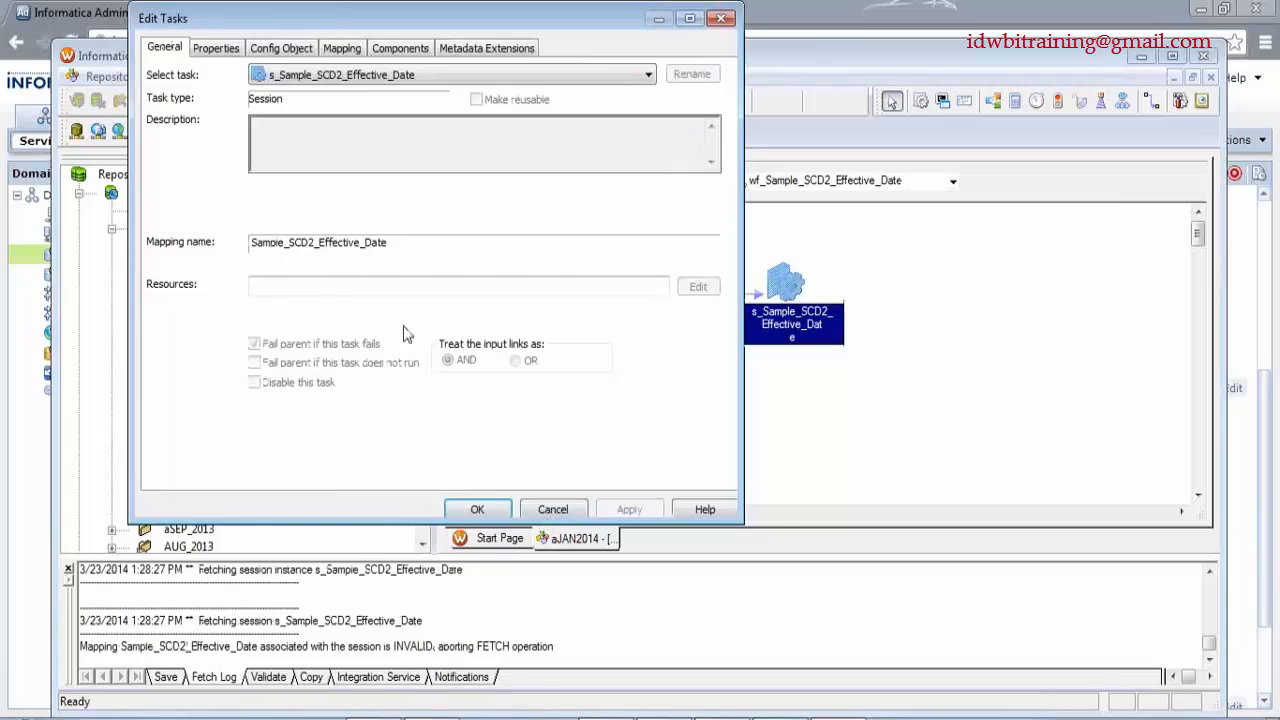
left_click(550, 510)
- Load wkf_SP_Connected and list the Recovery Strategy choices in s_m_SP_Connected's properties
left_click_drag(290, 477, 754, 429)
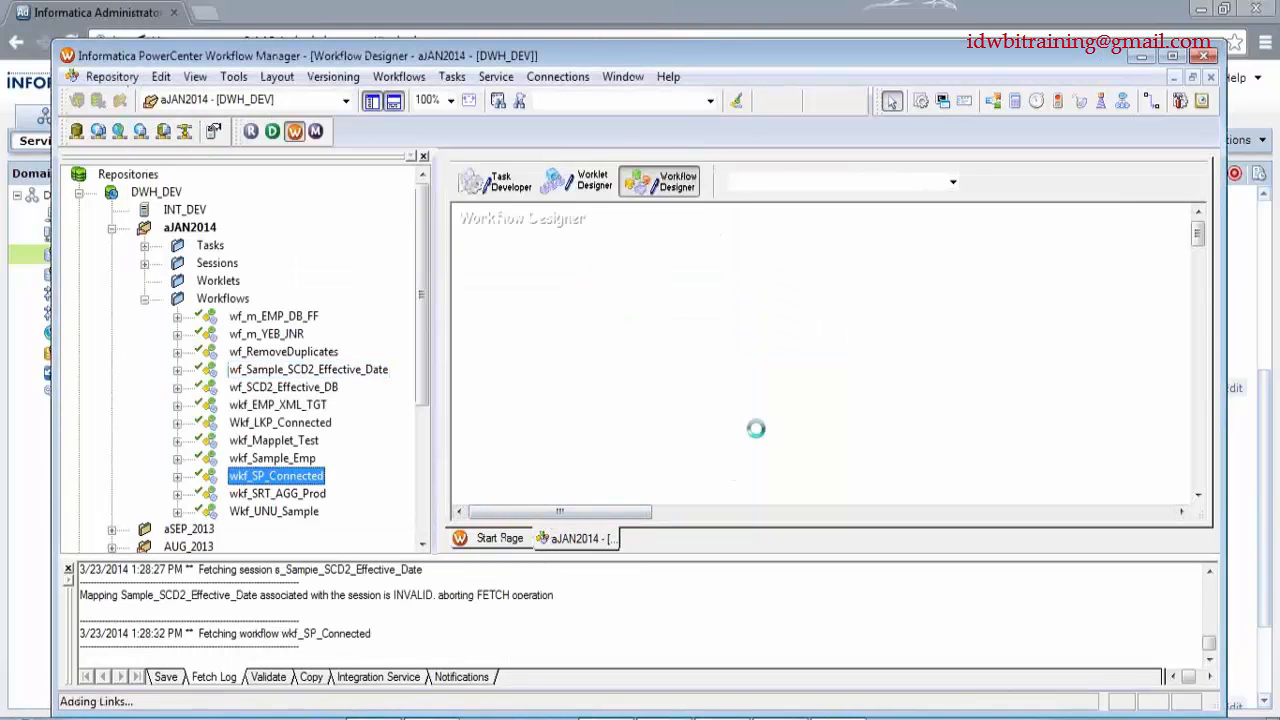
double_click(720, 364)
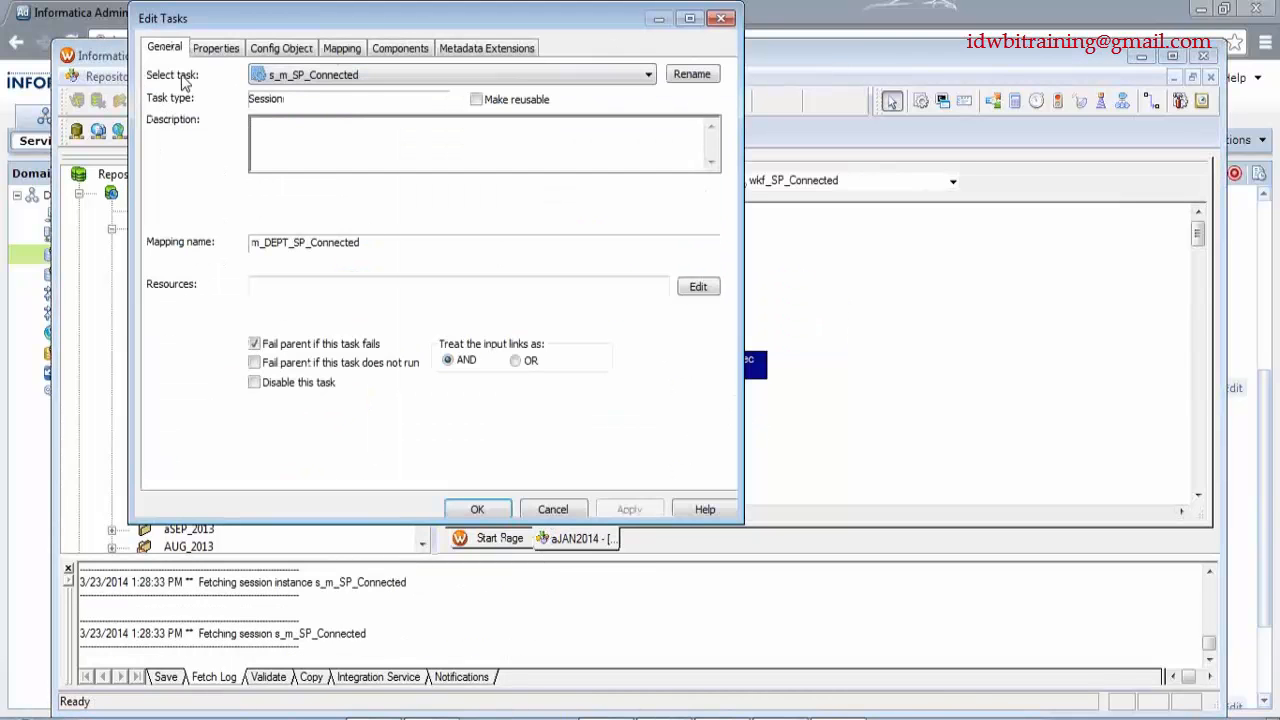
left_click(215, 50)
left_click(290, 418)
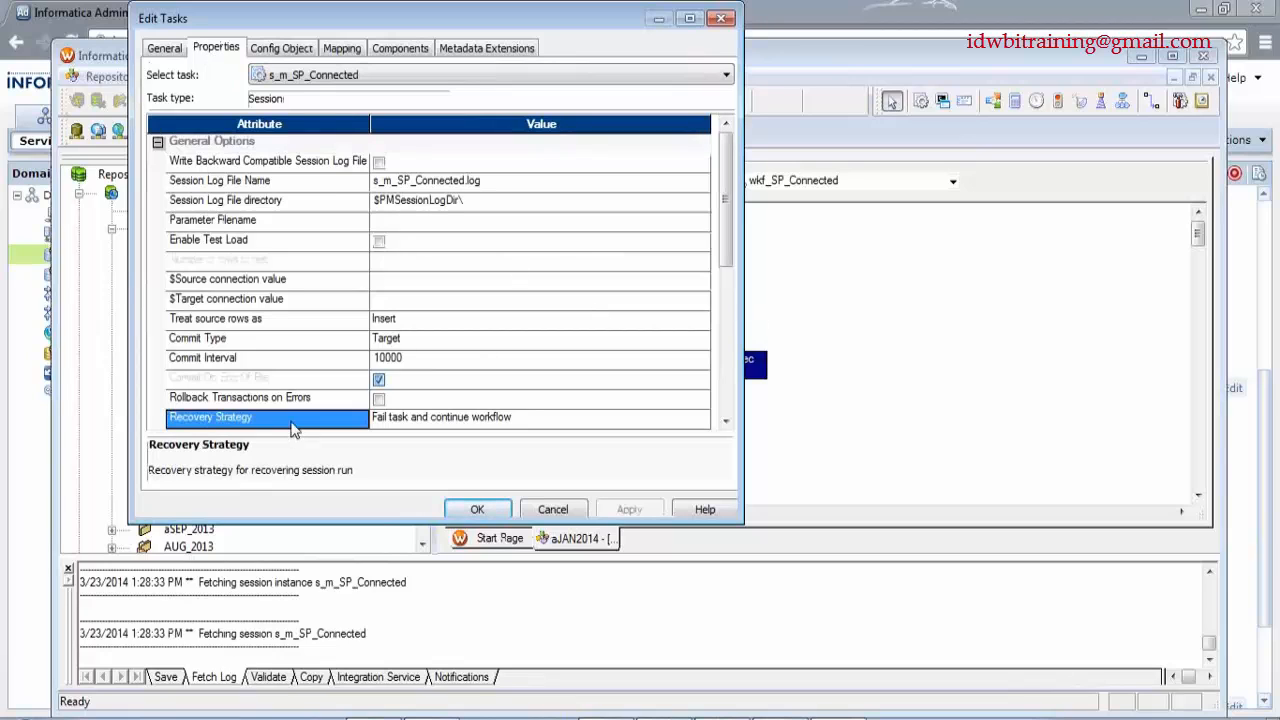
scroll(716, 352, "down", 1)
left_click(702, 362)
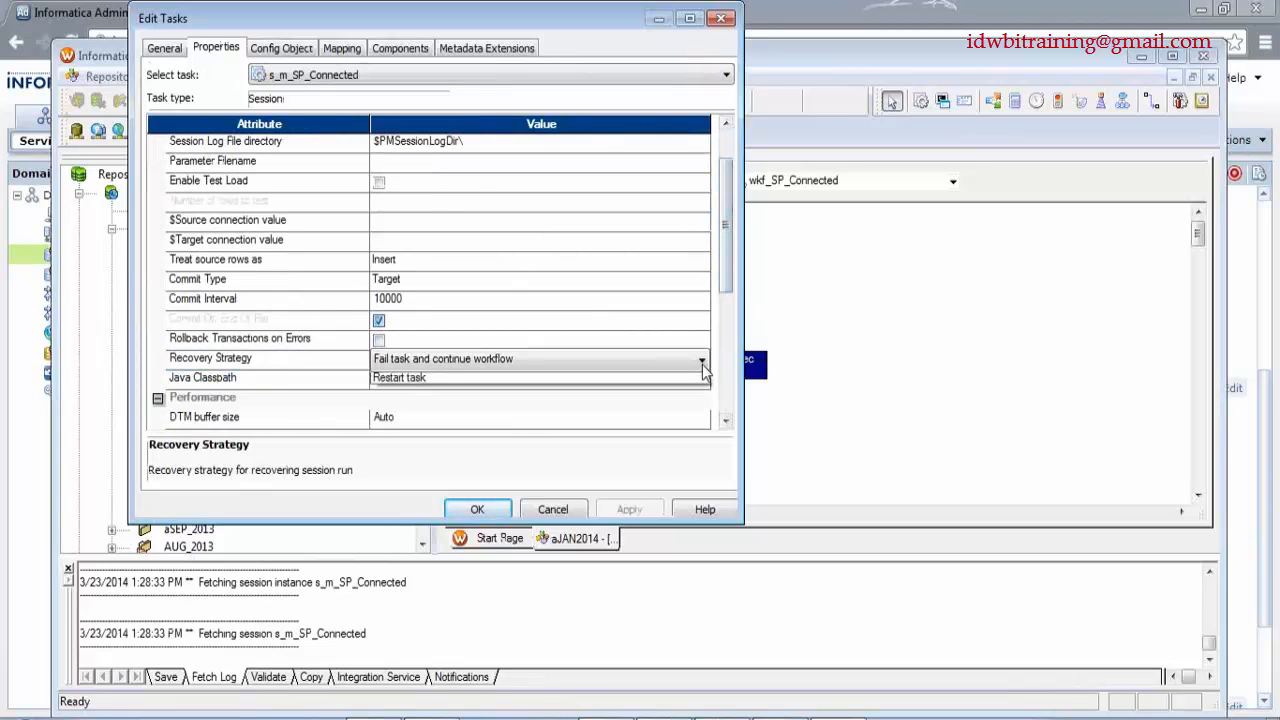
left_click(702, 362)
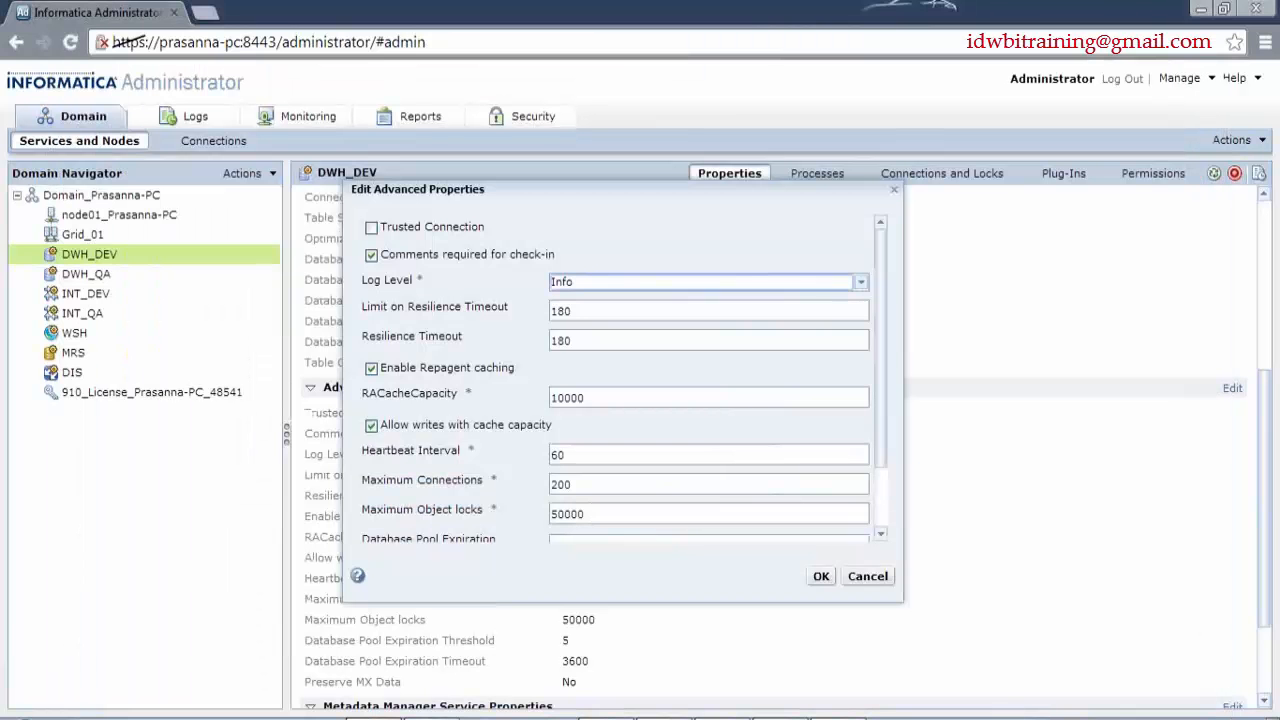
left_click_drag(588, 400, 530, 408)
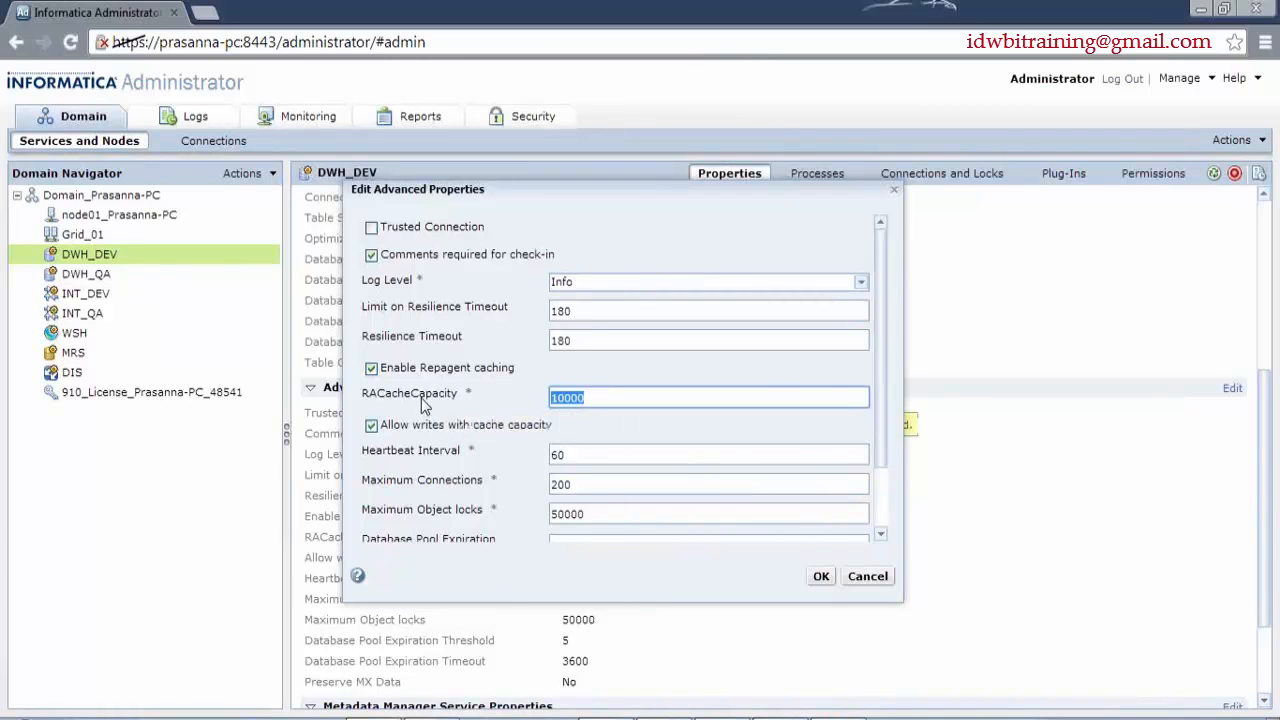
left_click(660, 395)
scroll(660, 395, "down", 2)
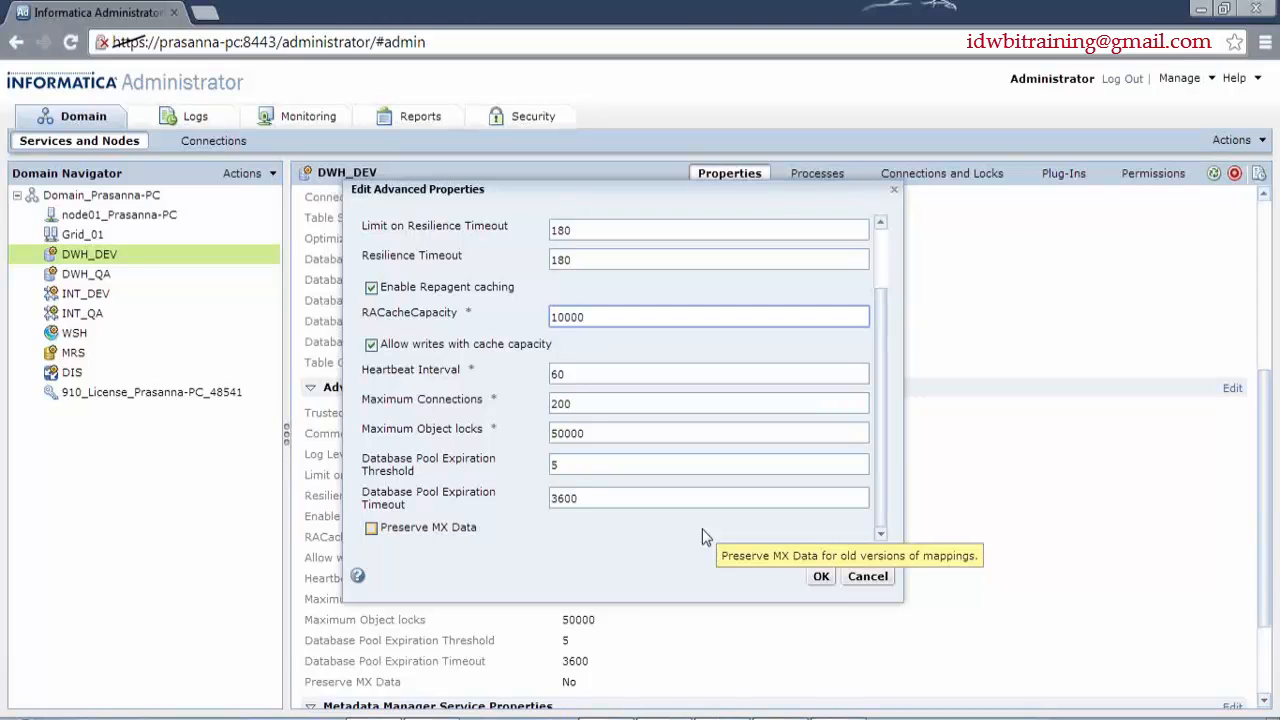
scroll(880, 384, "up", 2)
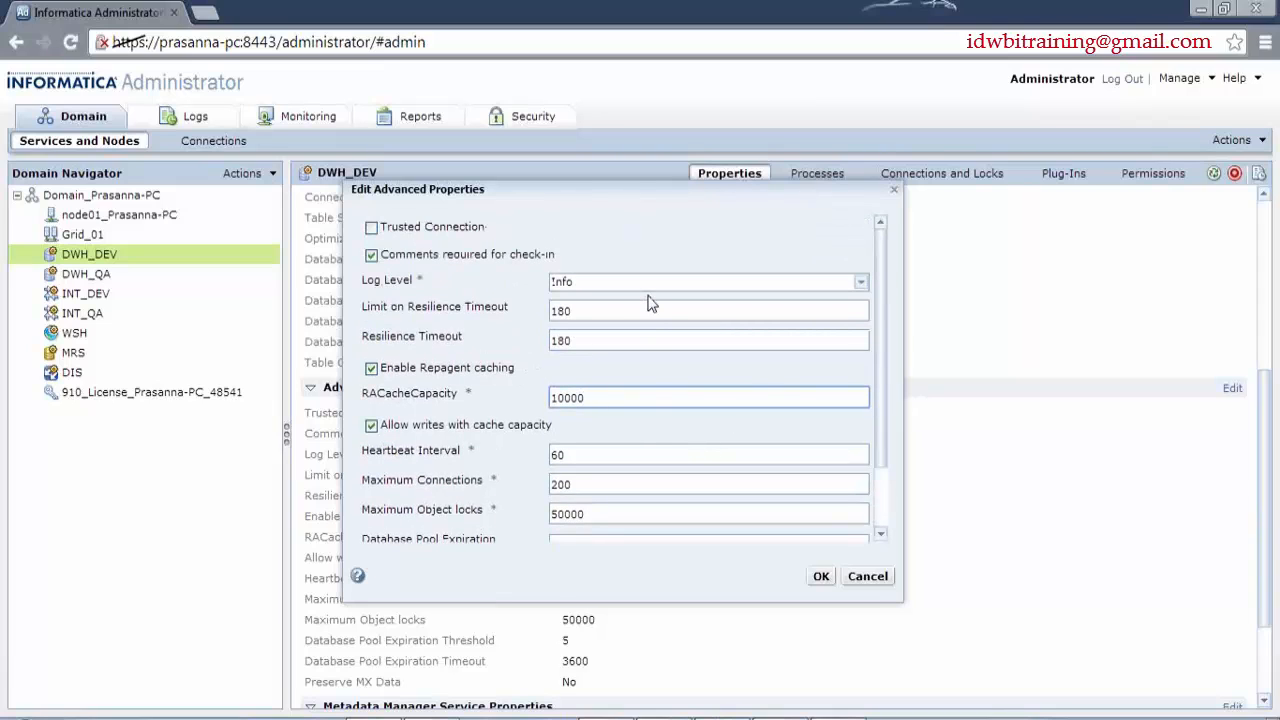
left_click(655, 287)
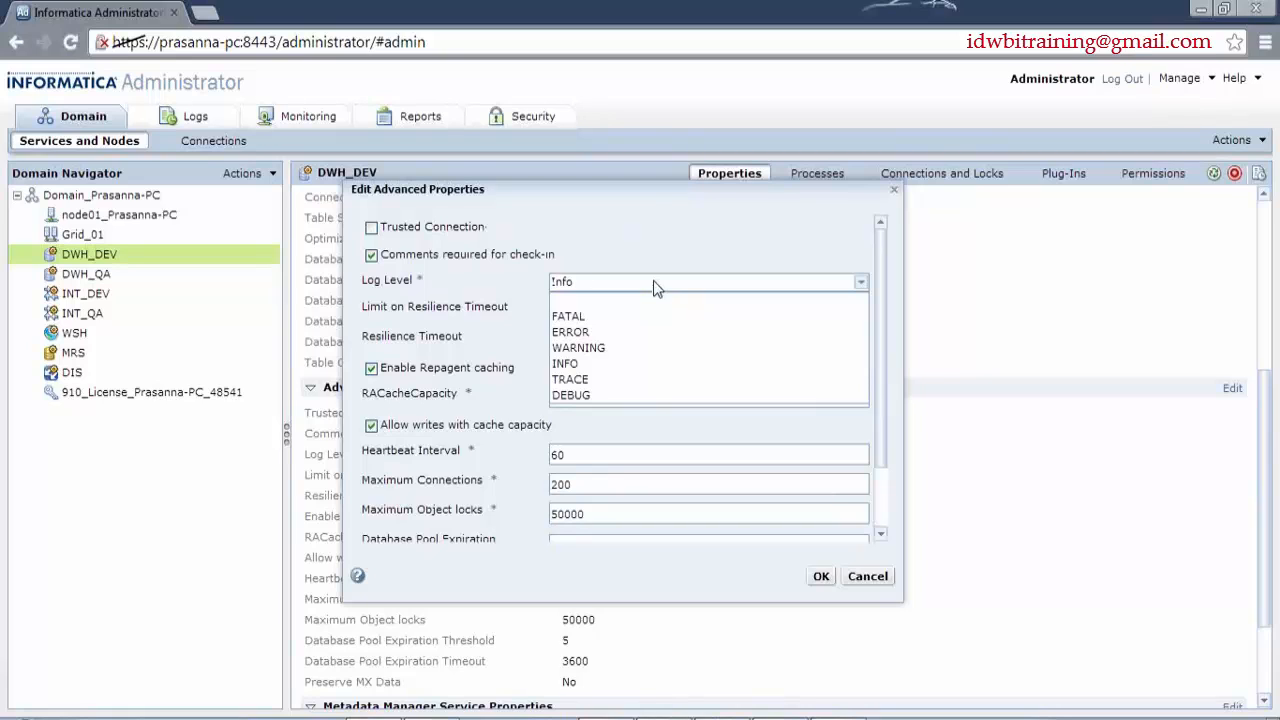
left_click(655, 281)
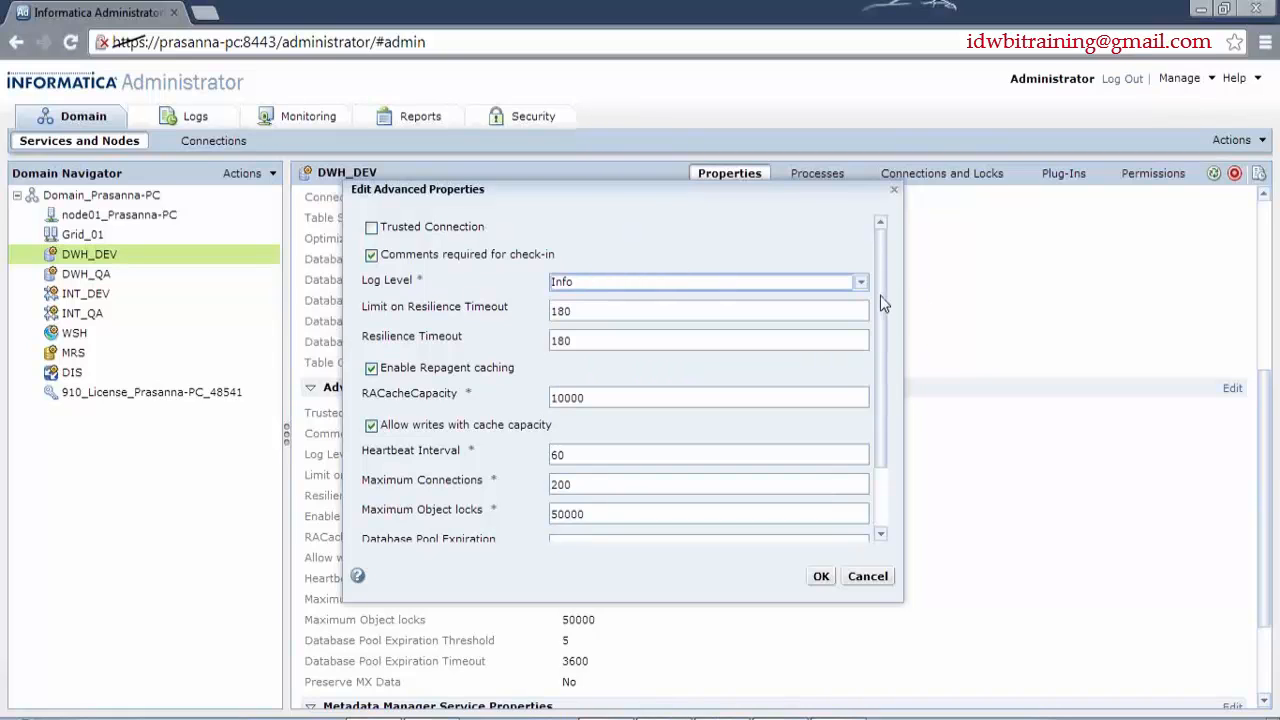
left_click_drag(879, 295, 881, 367)
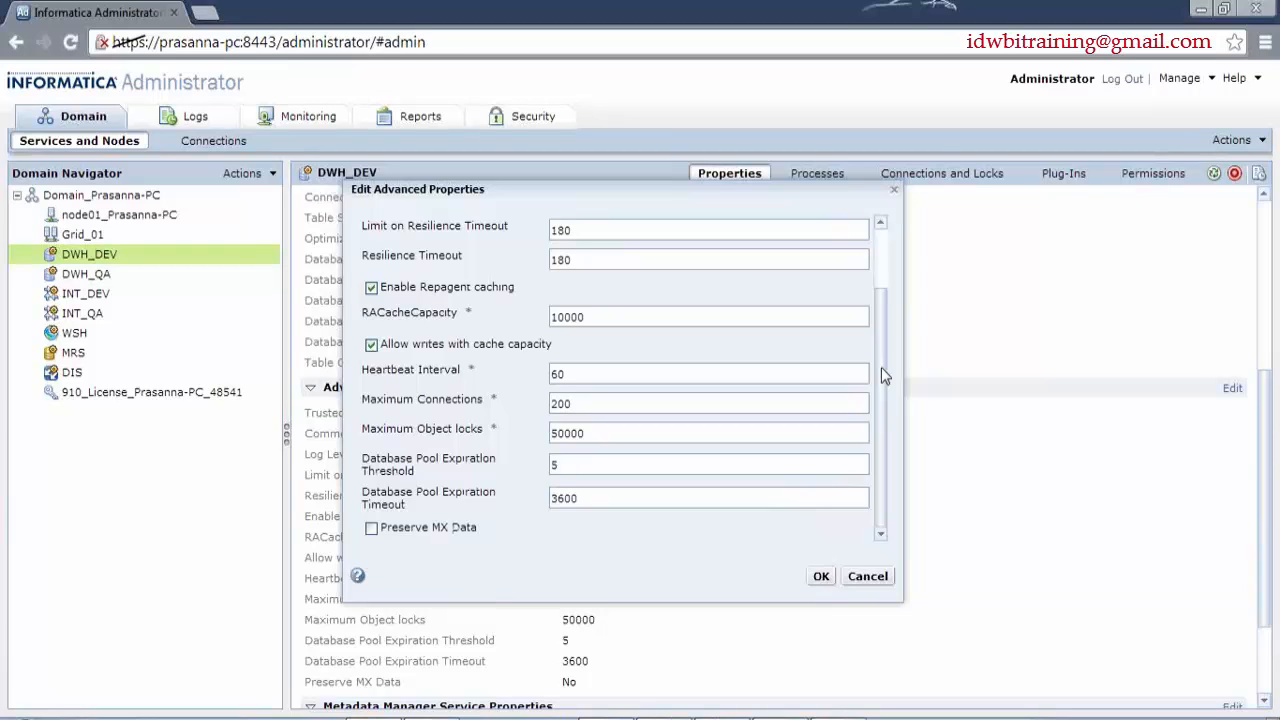
- Close the s_m_SP_Connected task editor and select all tasks in wkf_SP_Connected
mouse_move(376, 413)
left_click(785, 718)
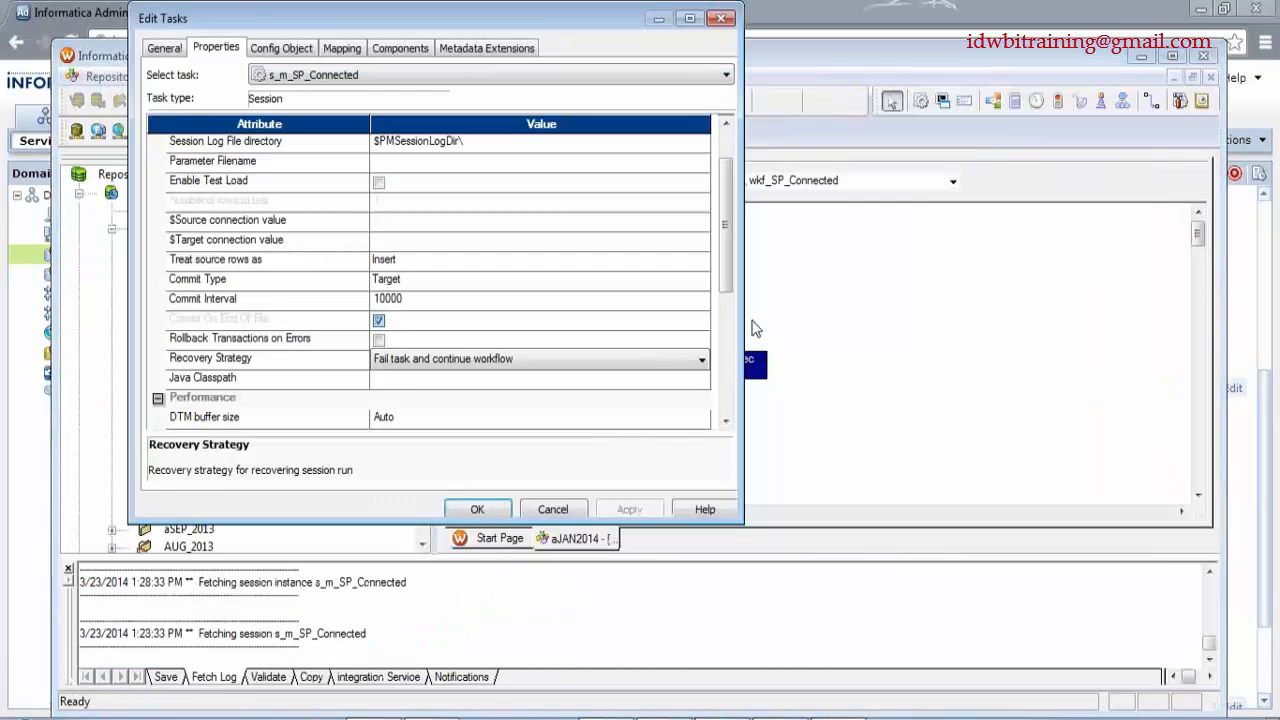
left_click(480, 506)
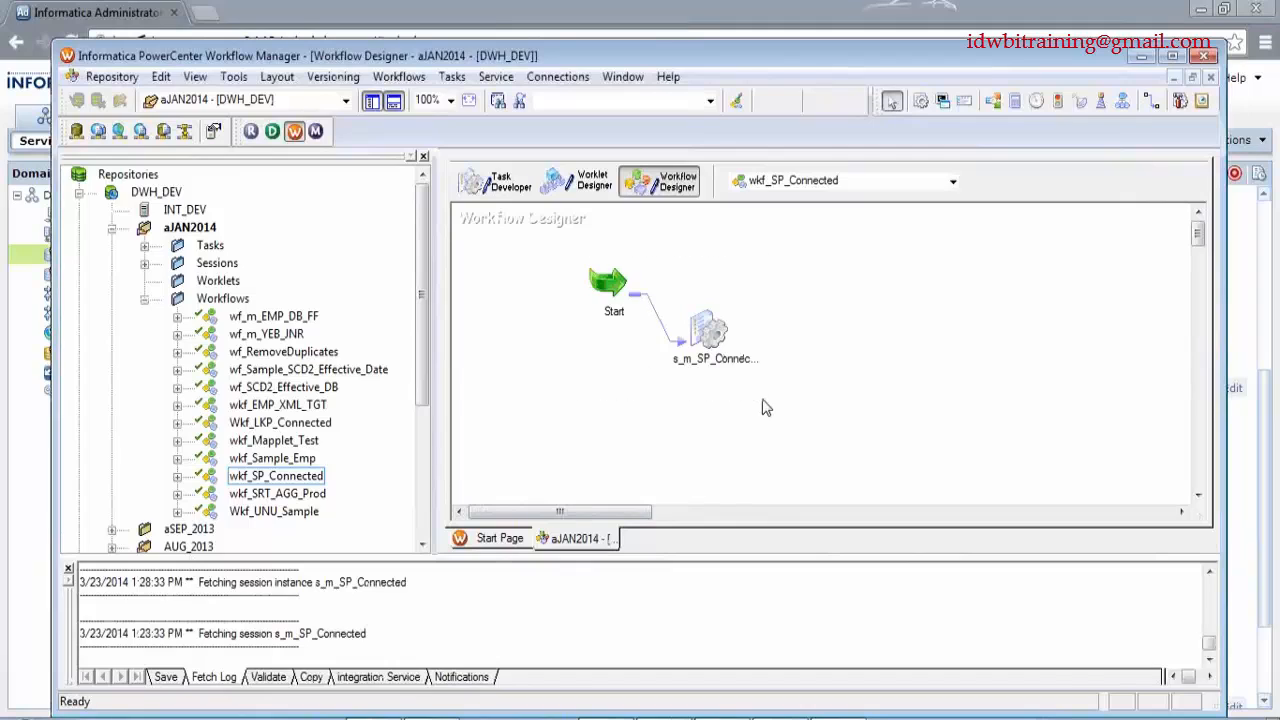
key("ctrl+a")
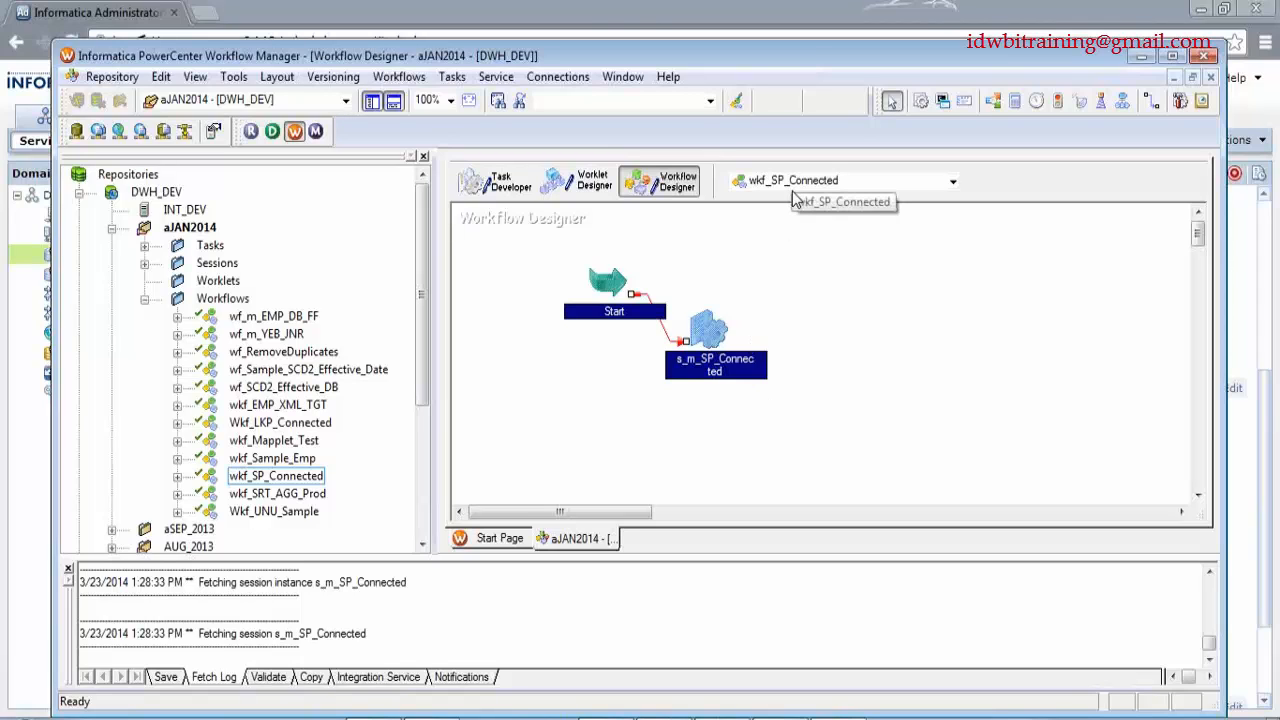
- Back in DWH_DEV's Edit Advanced Properties, select the Maximum Object locks value 50000
key("alt+Tab")
key("alt+Tab")
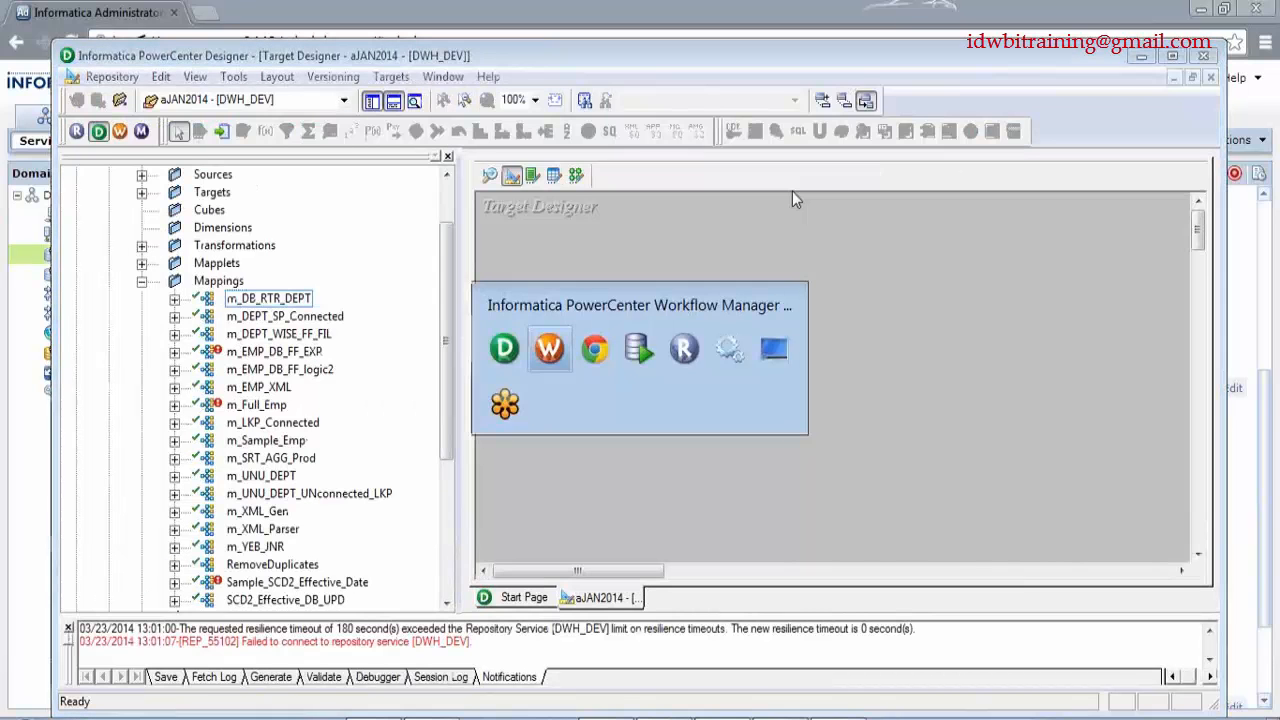
key("alt+Tab")
left_click(585, 433)
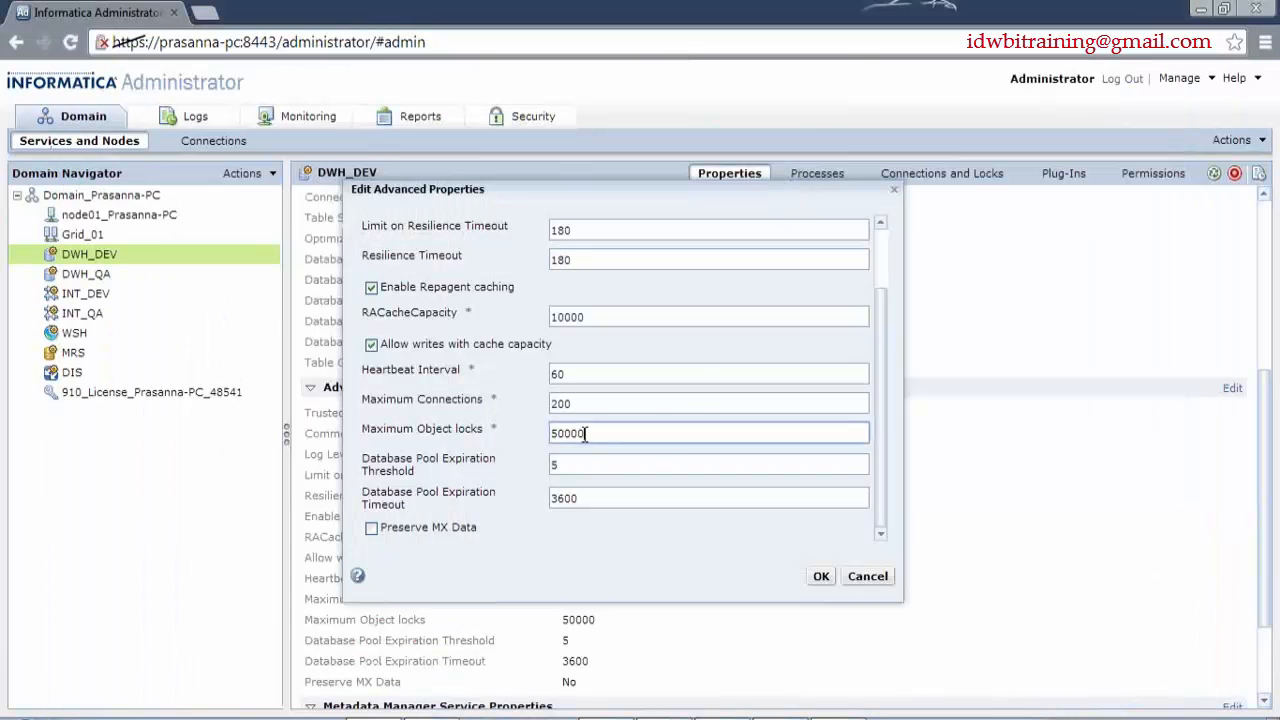
double_click(585, 433)
mouse_move(463, 432)
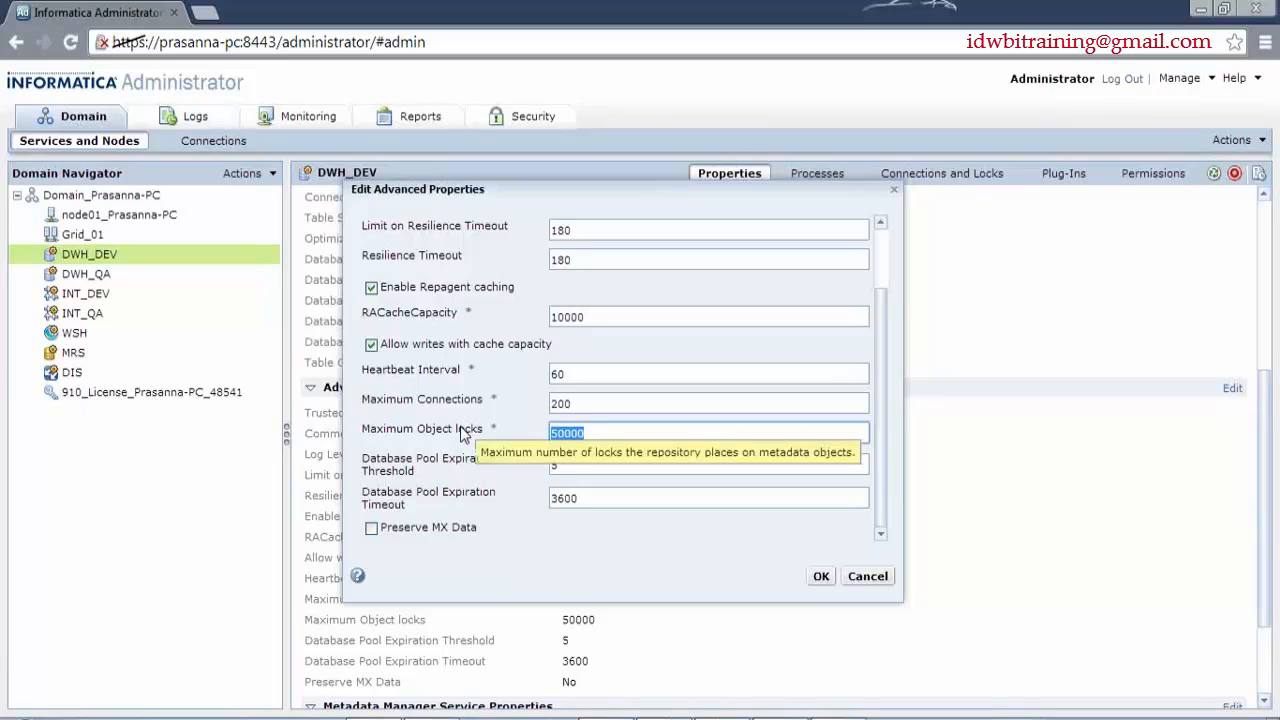
left_click(617, 438)
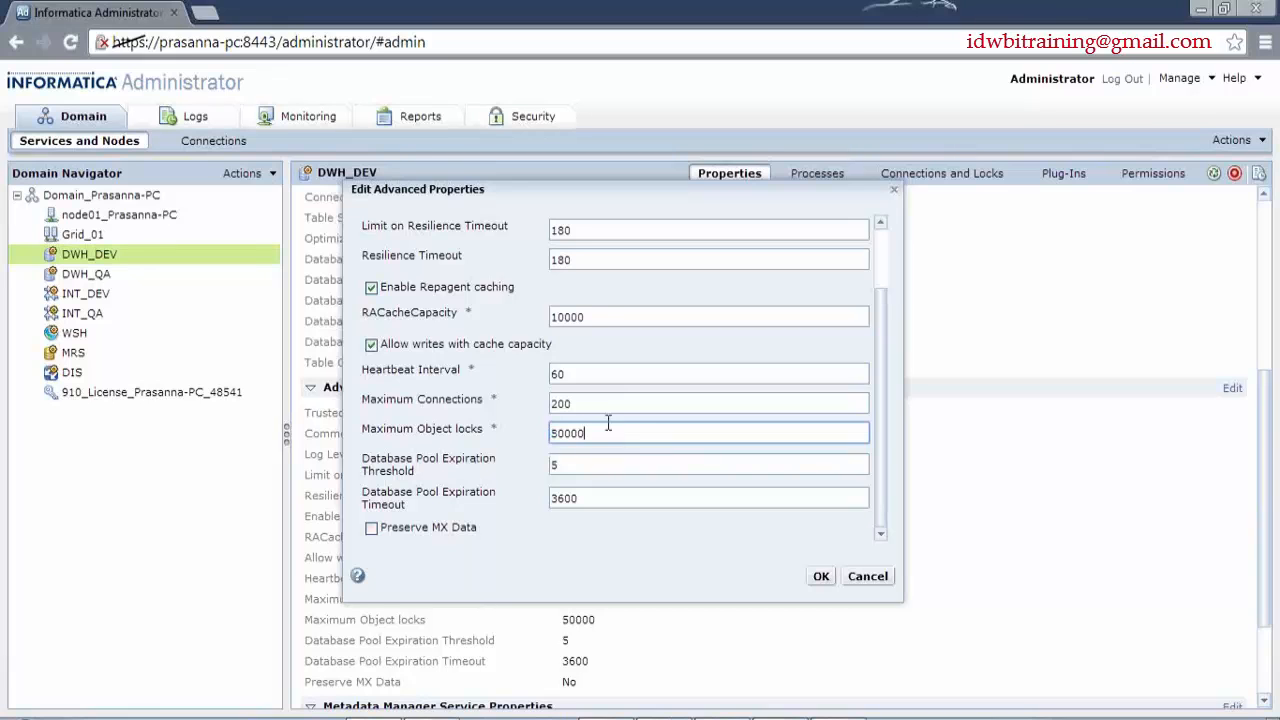
left_click(358, 577)
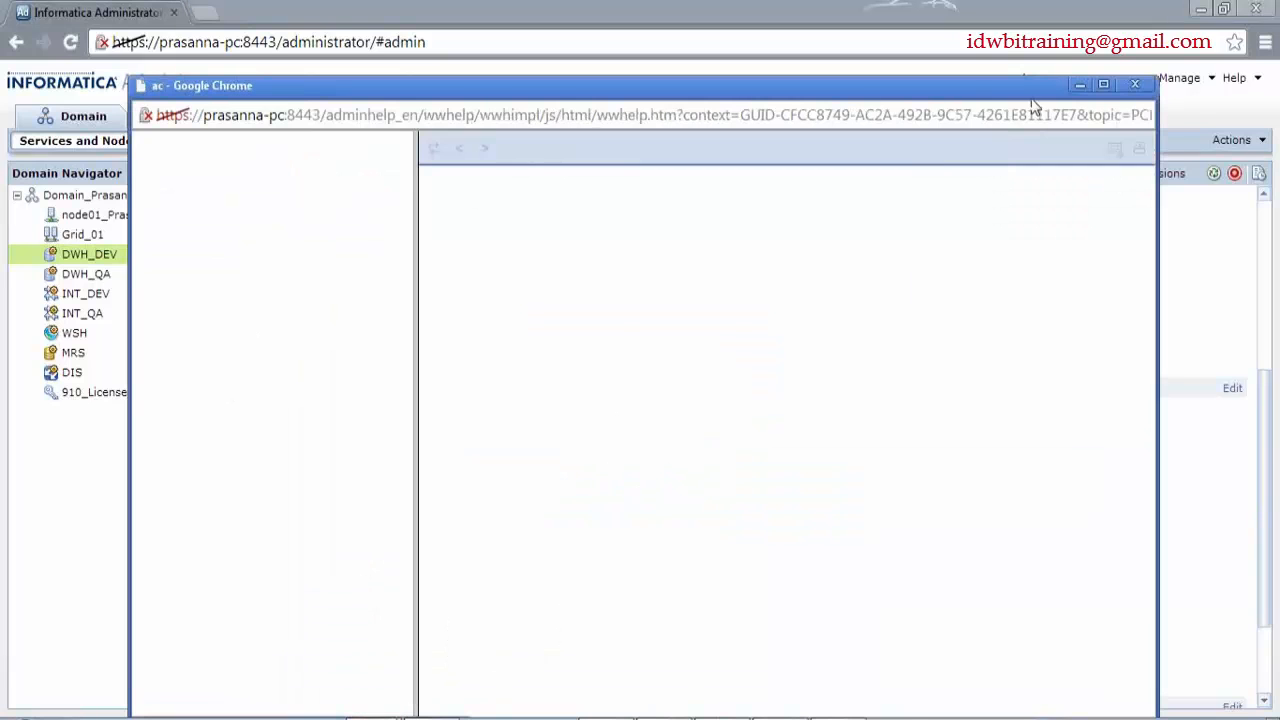
scroll(802, 505, "down", 8)
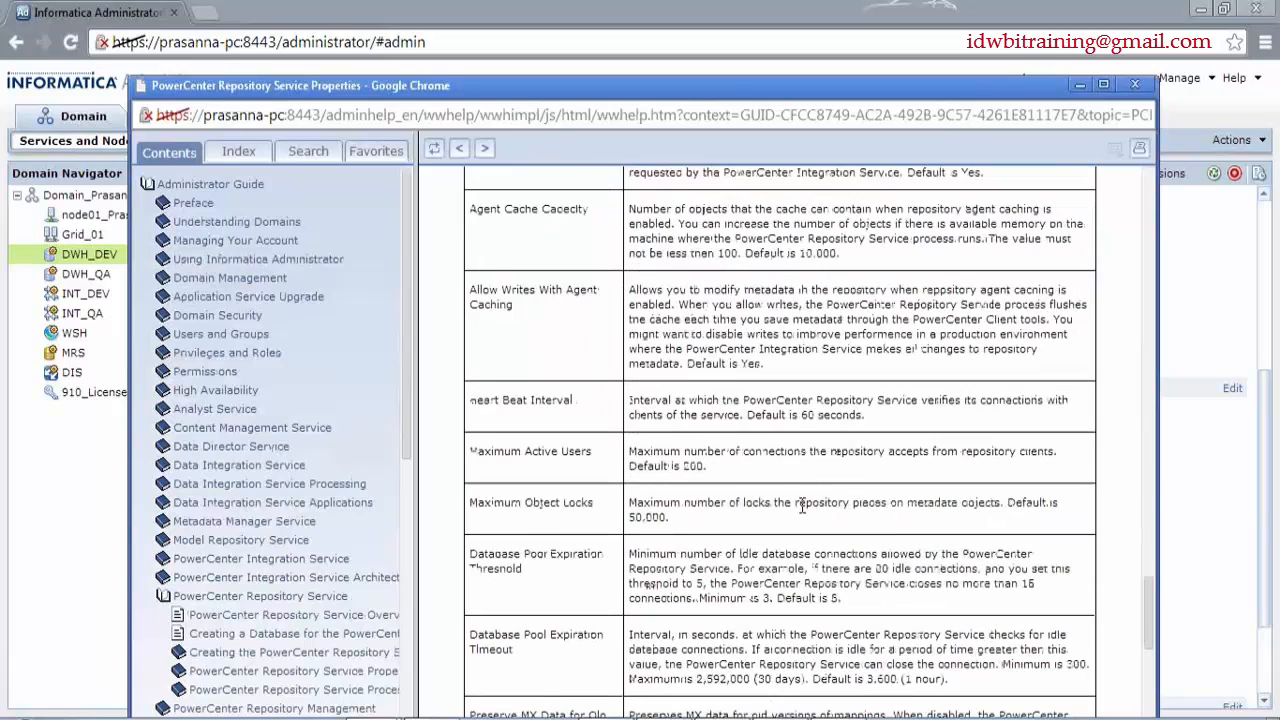
left_click_drag(715, 526, 637, 518)
triple_click(660, 535)
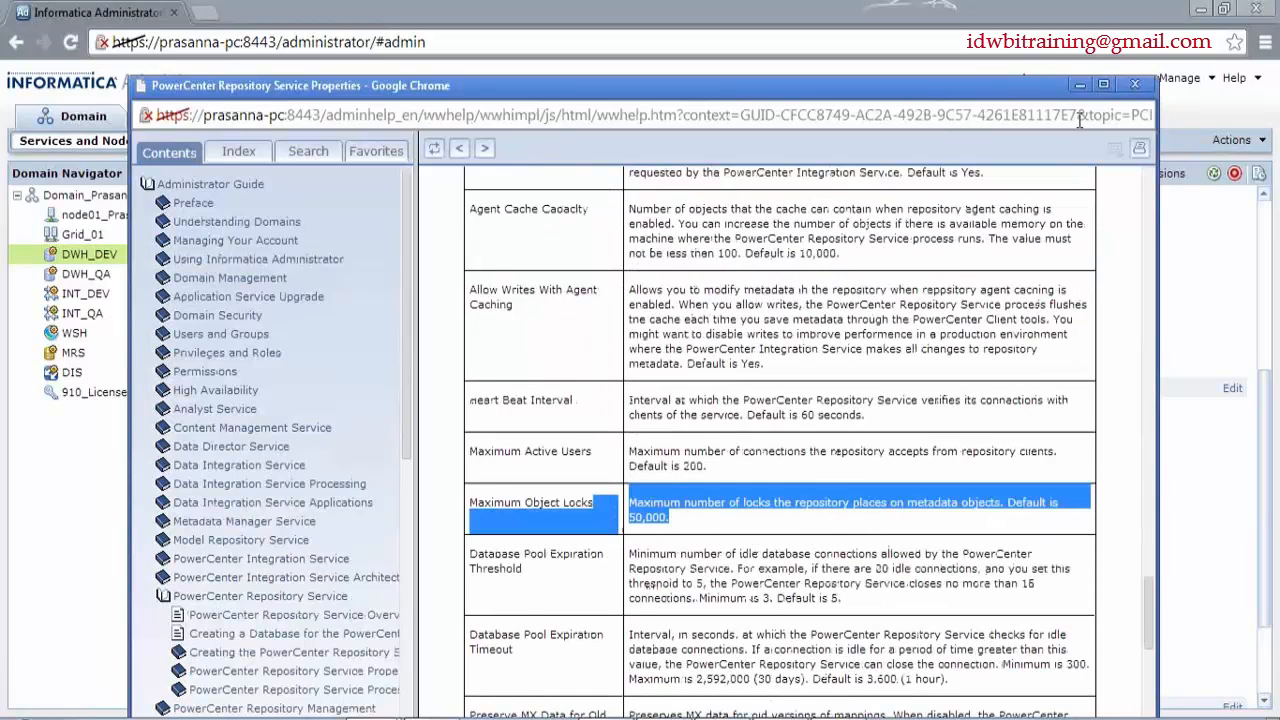
left_click(1136, 90)
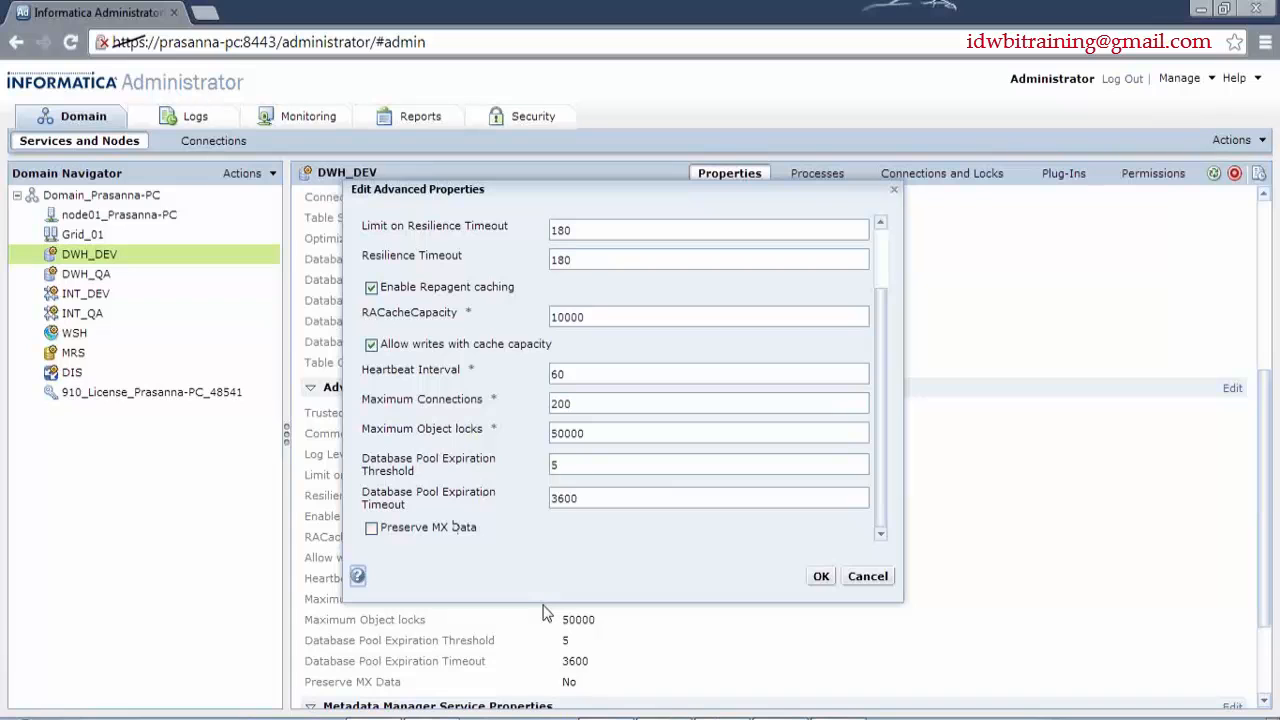
- Open Versioning > View History for m_DB_RTR_DEPT in aJAN2014 and widen its Object Name column
left_click(848, 718)
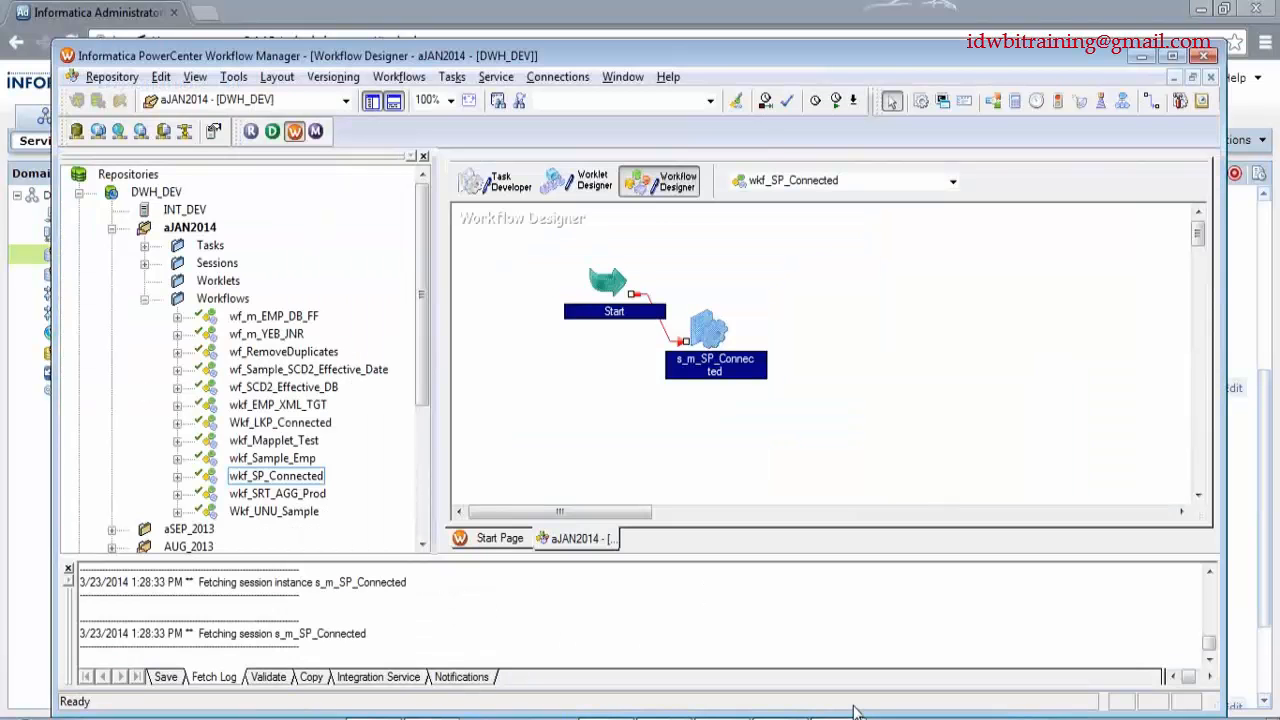
key("alt+Tab")
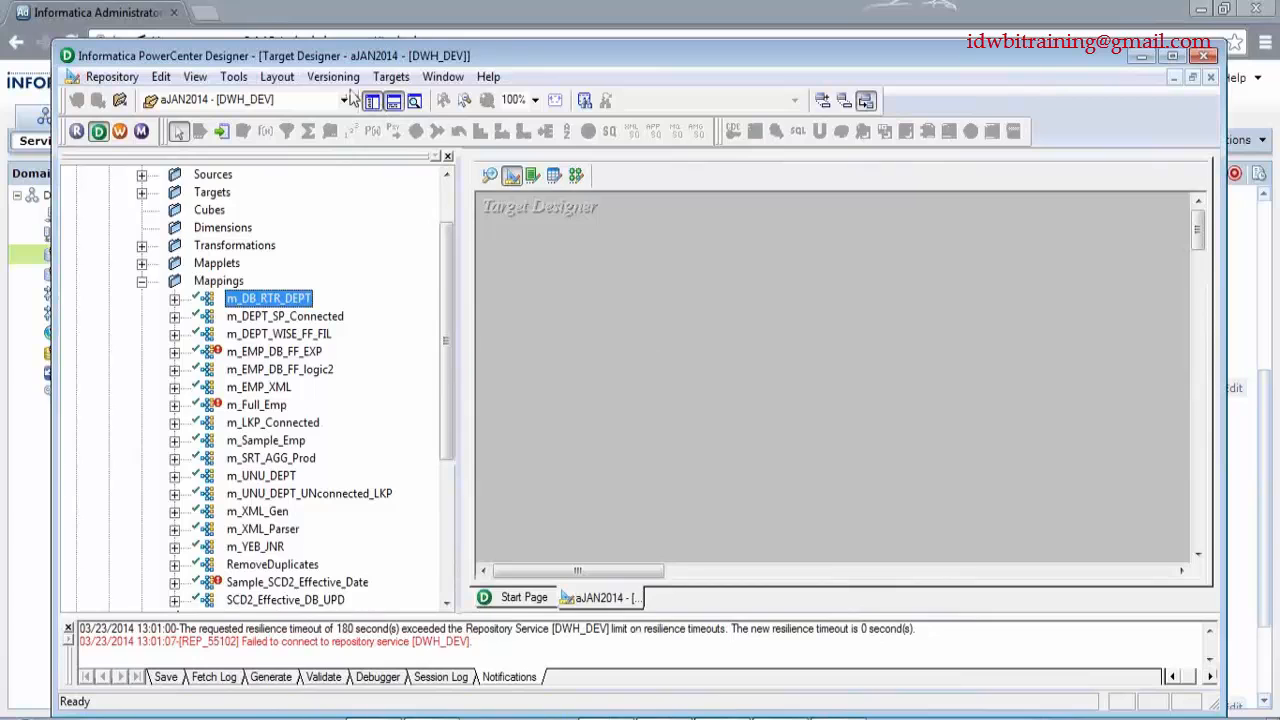
left_click(333, 78)
left_click(355, 157)
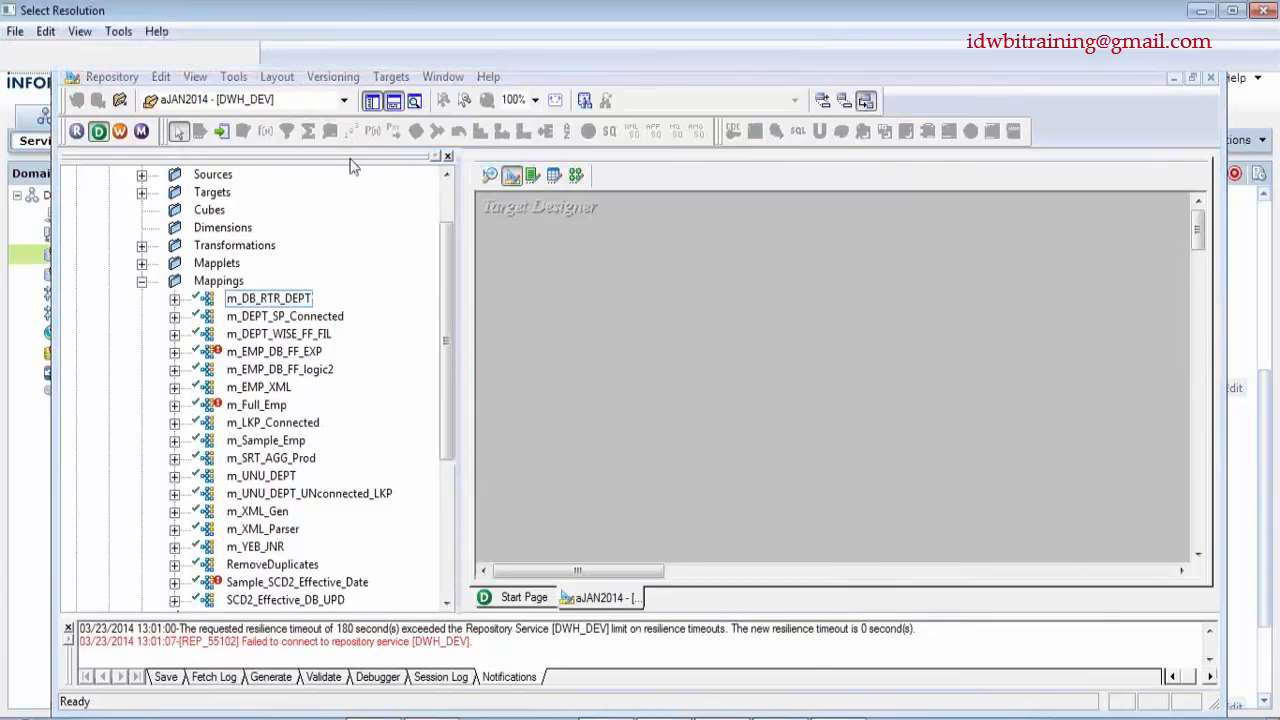
left_click_drag(121, 83, 153, 83)
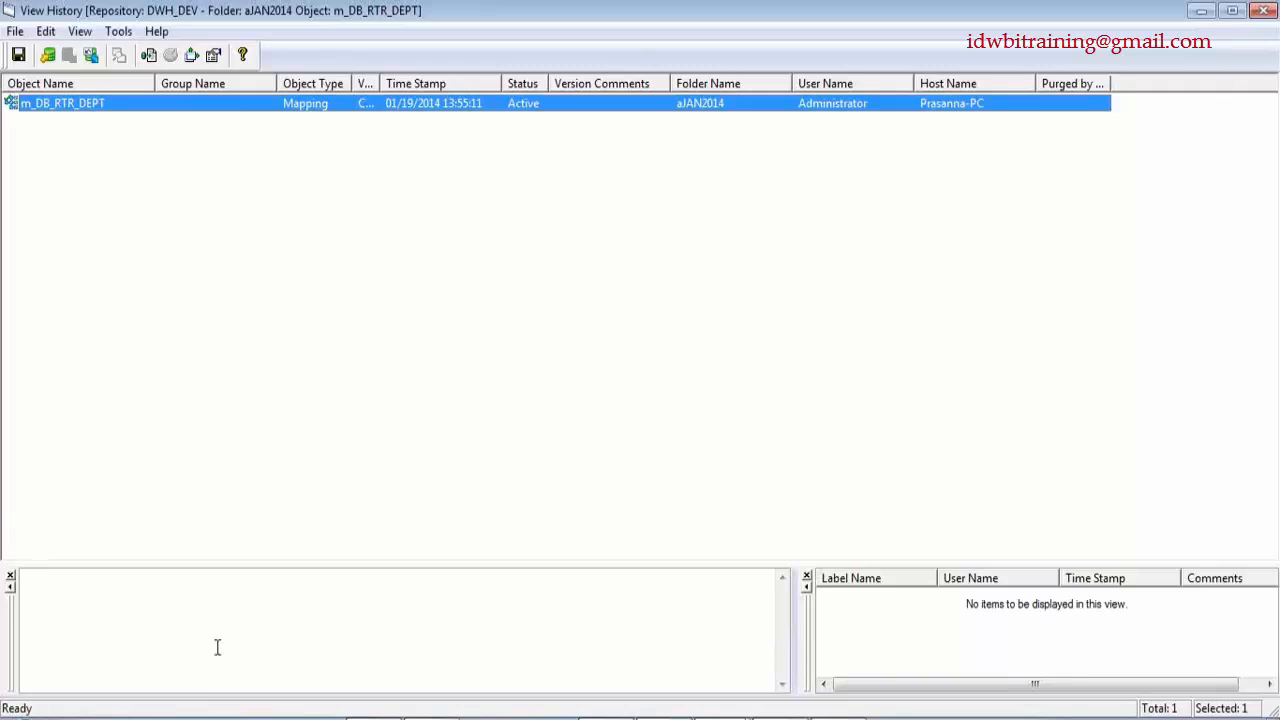
- Switch back to DWH_DEV's Edit Advanced Properties dialog in the Administrator
key("alt+Tab")
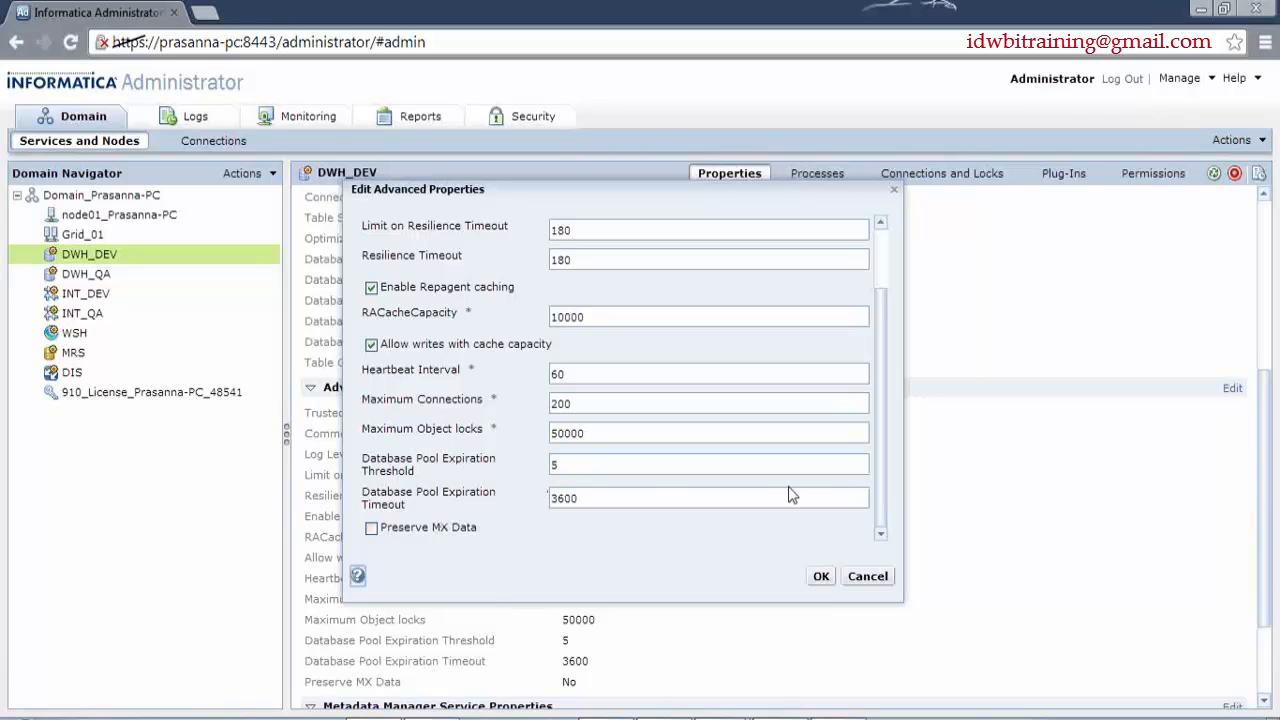
- Cancel the advanced property edits, collapse all property sections, and check the Metadata Manager service list
left_click(887, 577)
scroll(910, 560, "down", 3)
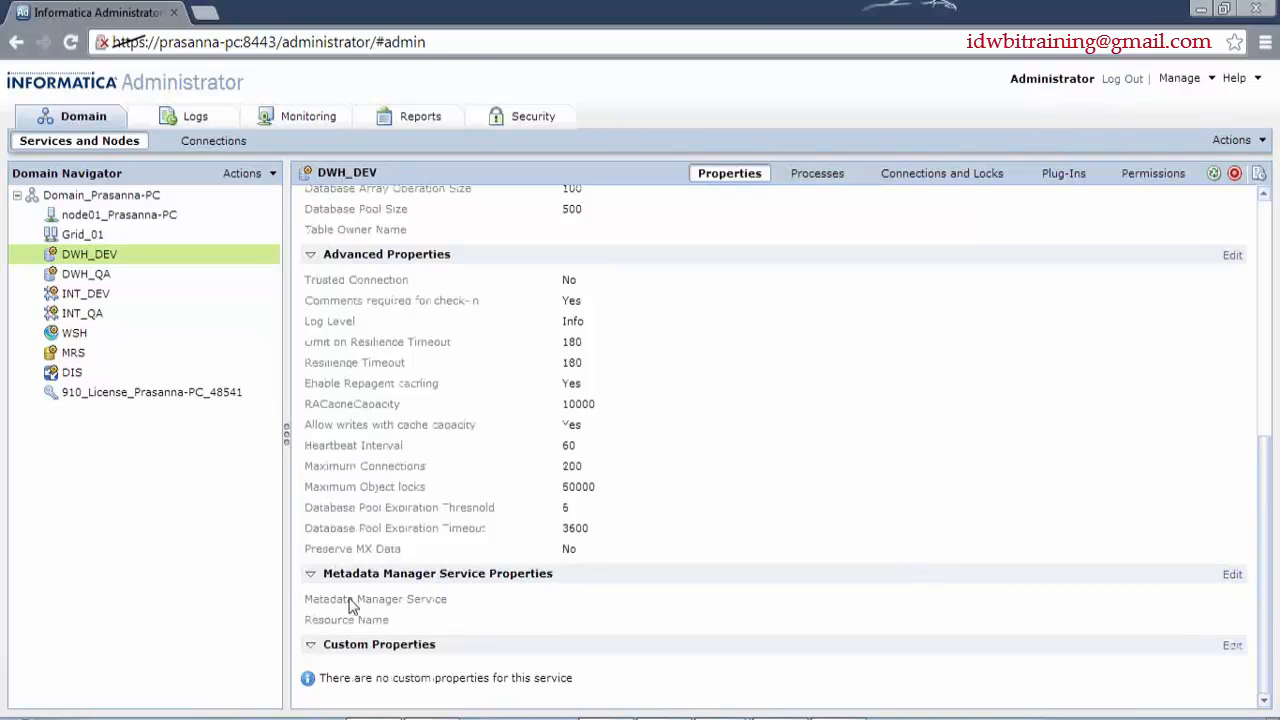
left_click(311, 255)
left_click(311, 292)
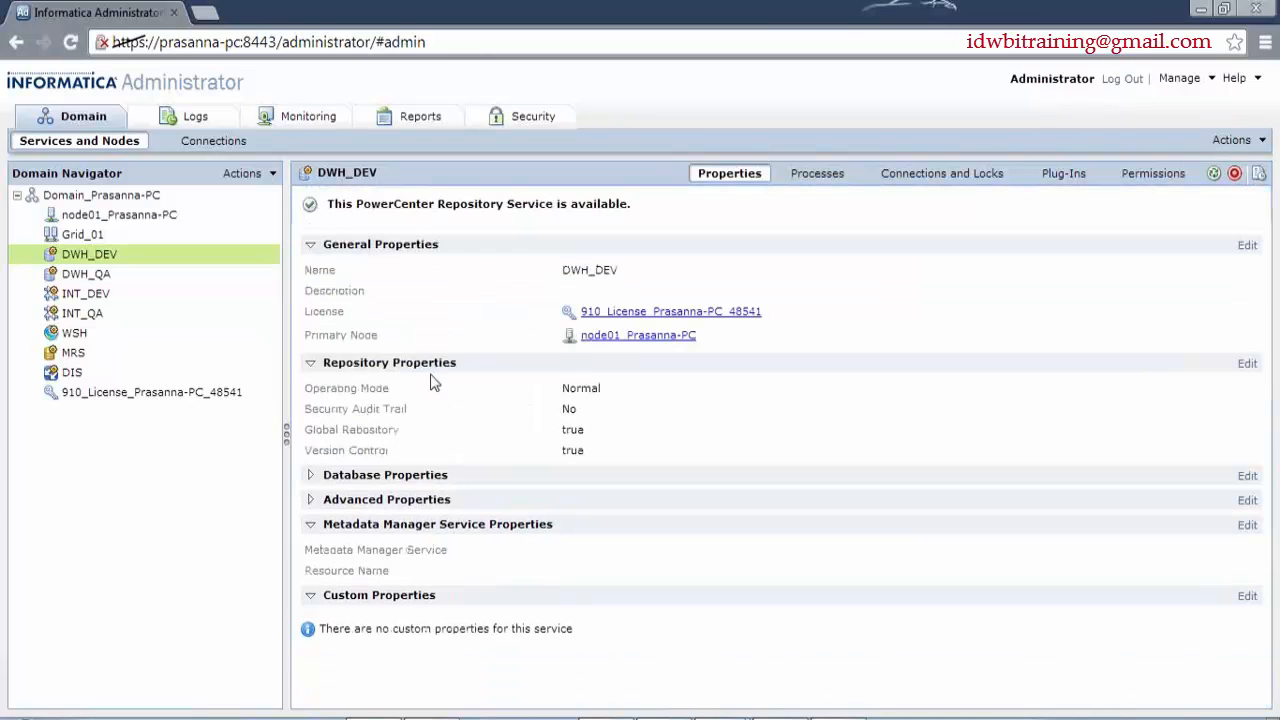
left_click(311, 245)
left_click(311, 269)
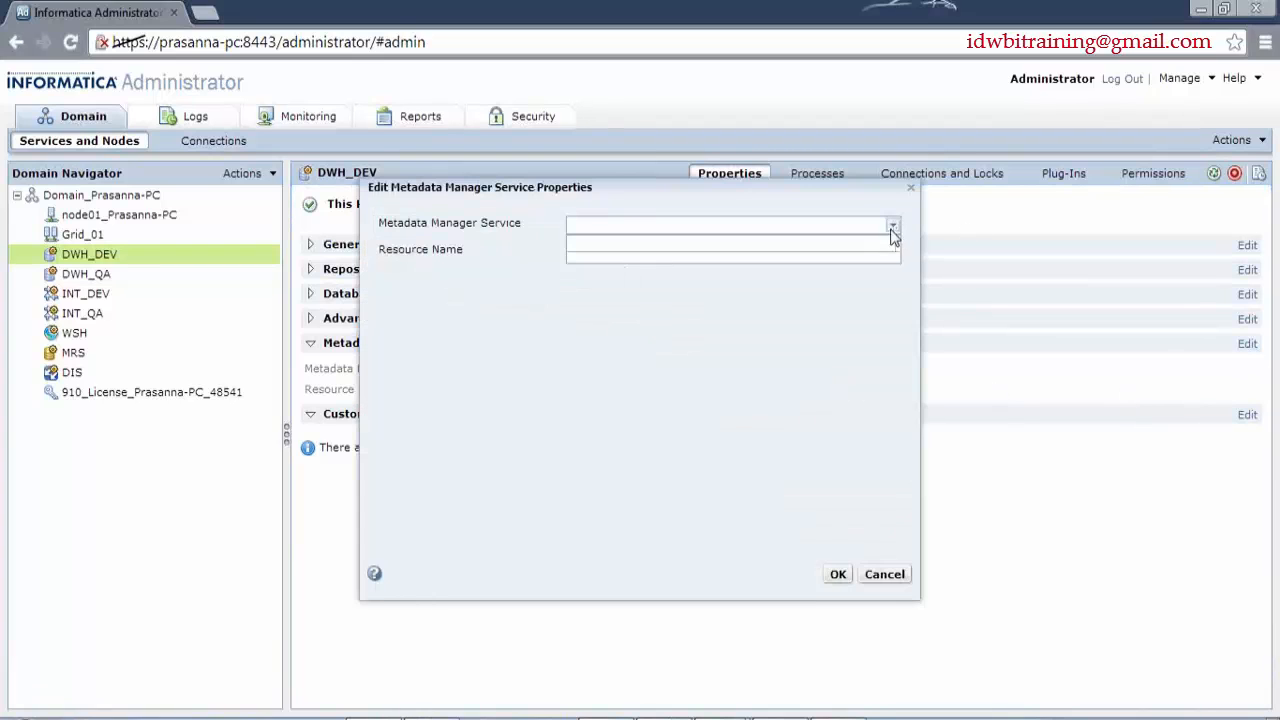
left_click(893, 229)
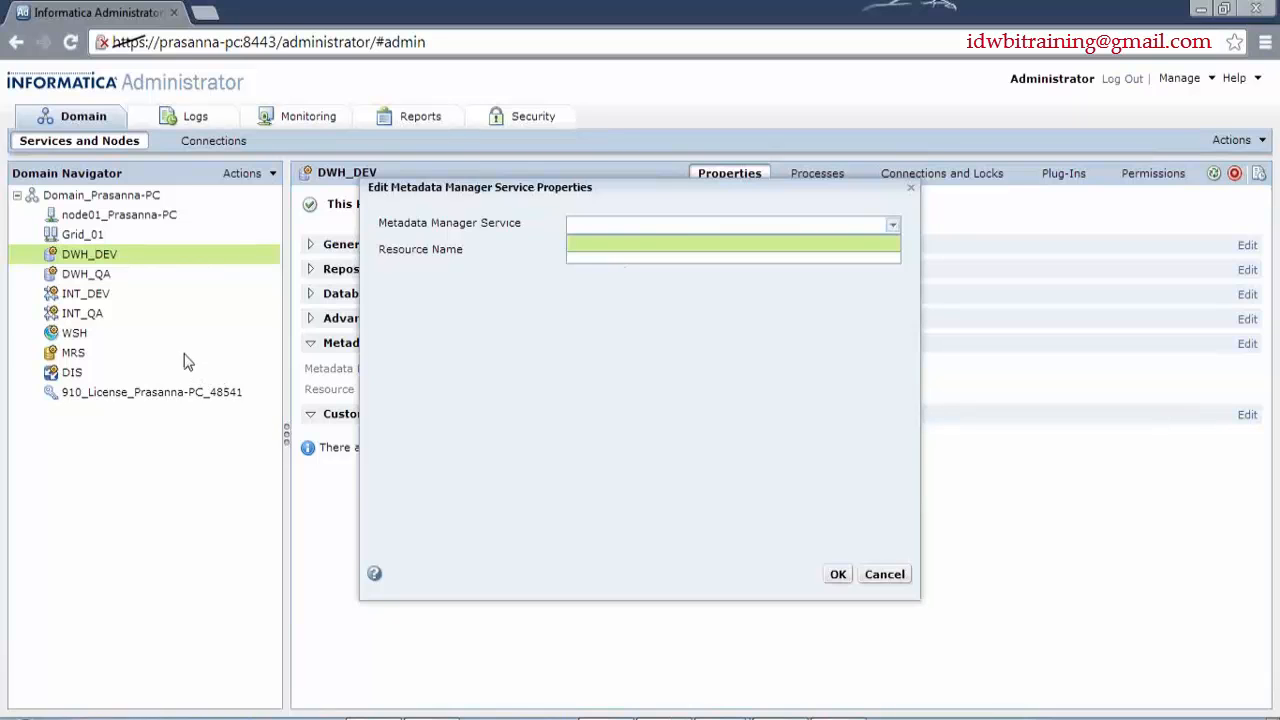
left_click(762, 329)
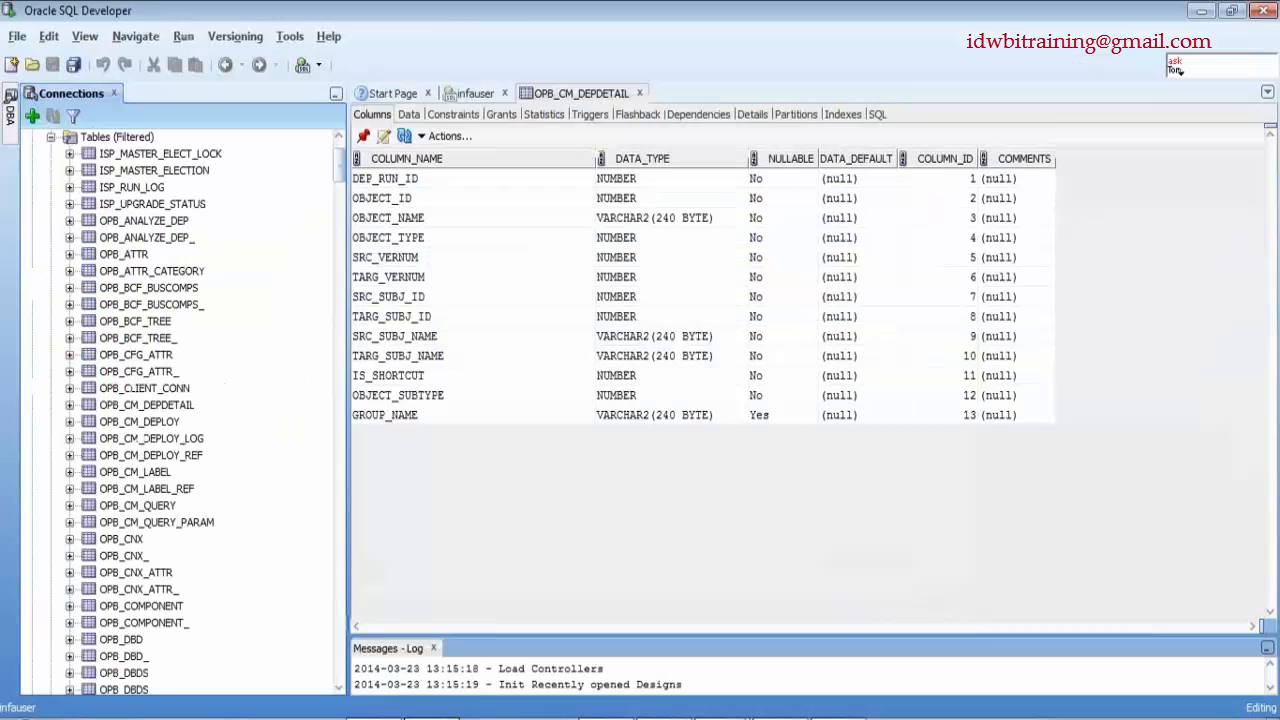
- Collapse Tables (Filtered) and the infauser connection node, then minimize SQL Developer
left_click(51, 145)
scroll(160, 355, "up", 3)
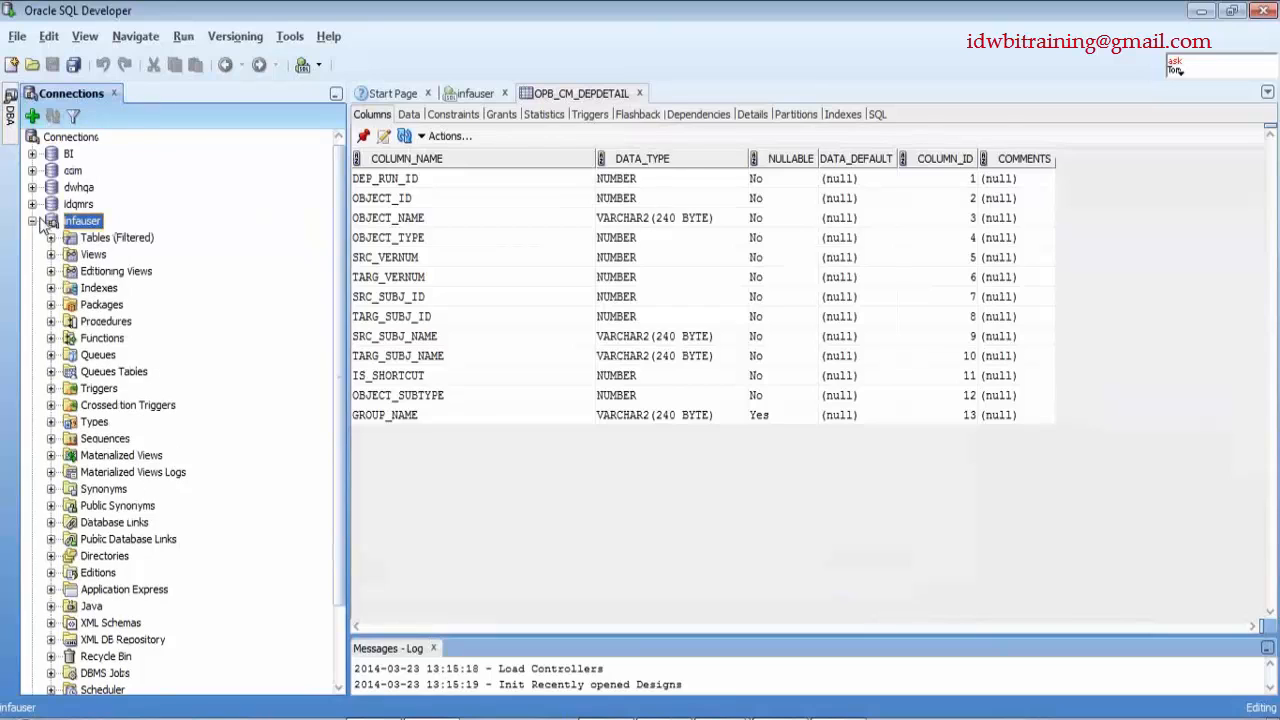
left_click(32, 226)
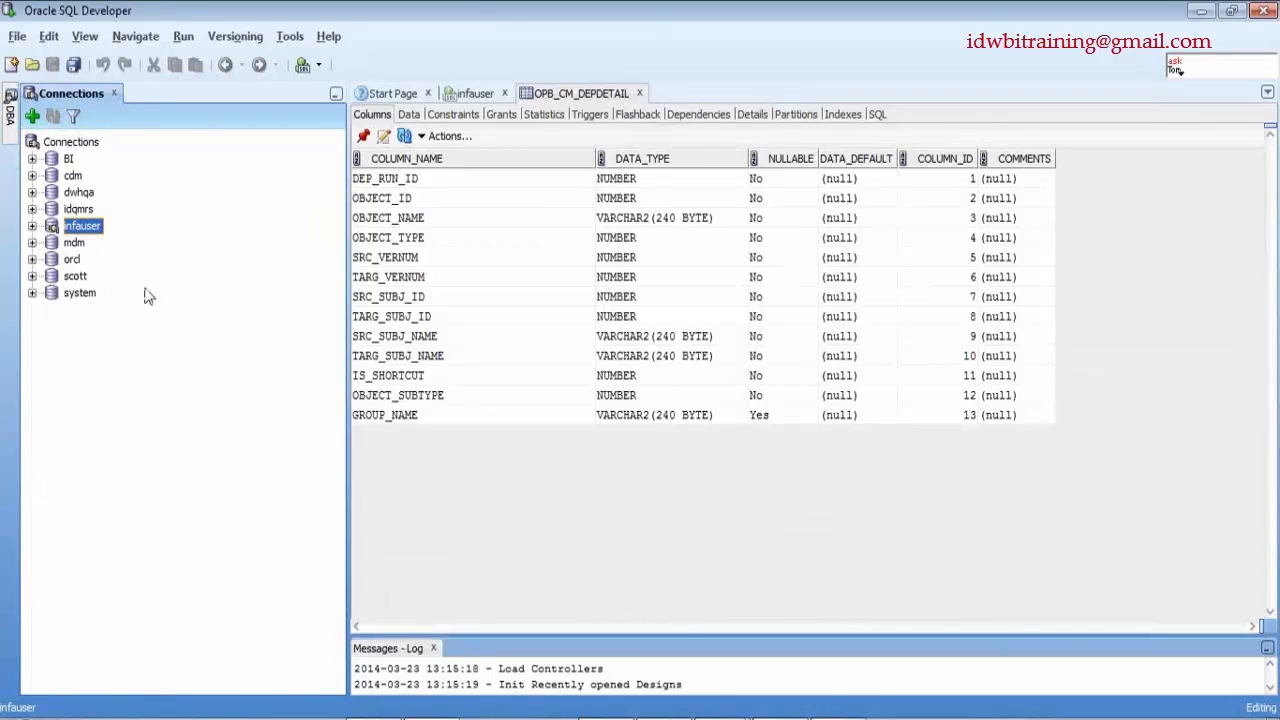
left_click(1204, 12)
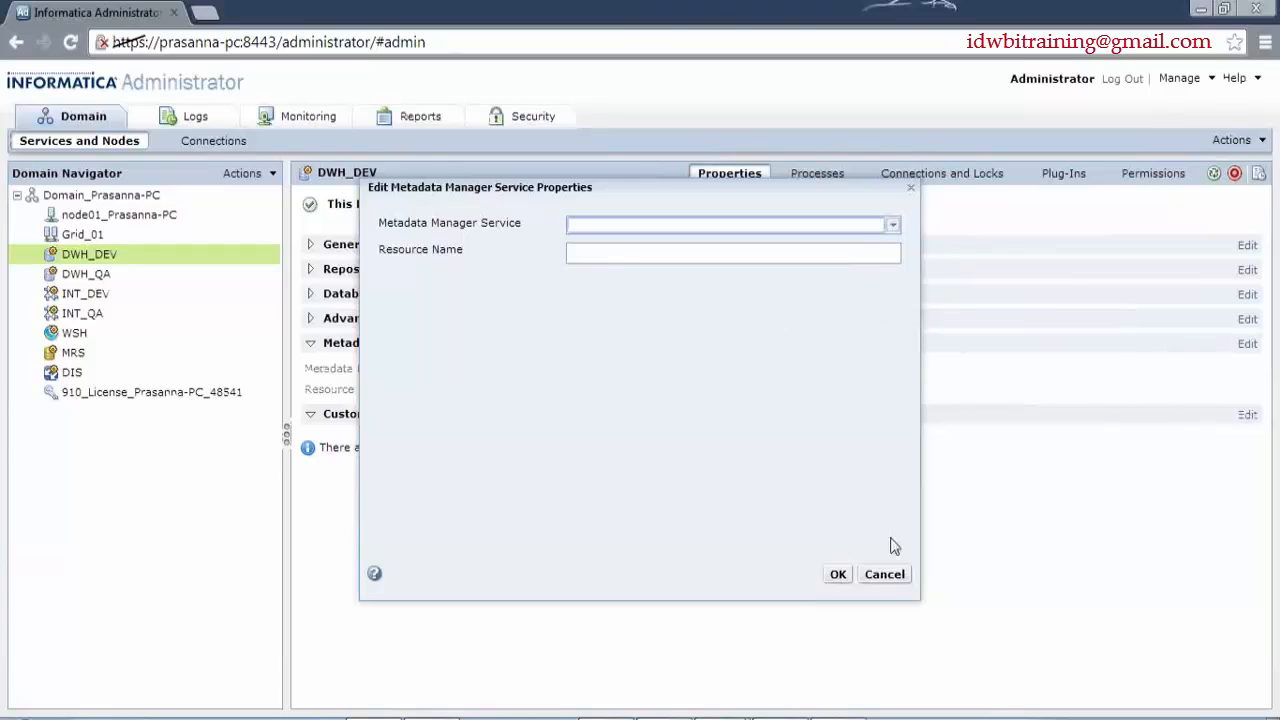
- Cancel the Metadata Manager Service Properties dialog and show DWH_DEV's Processes tab
left_click(884, 574)
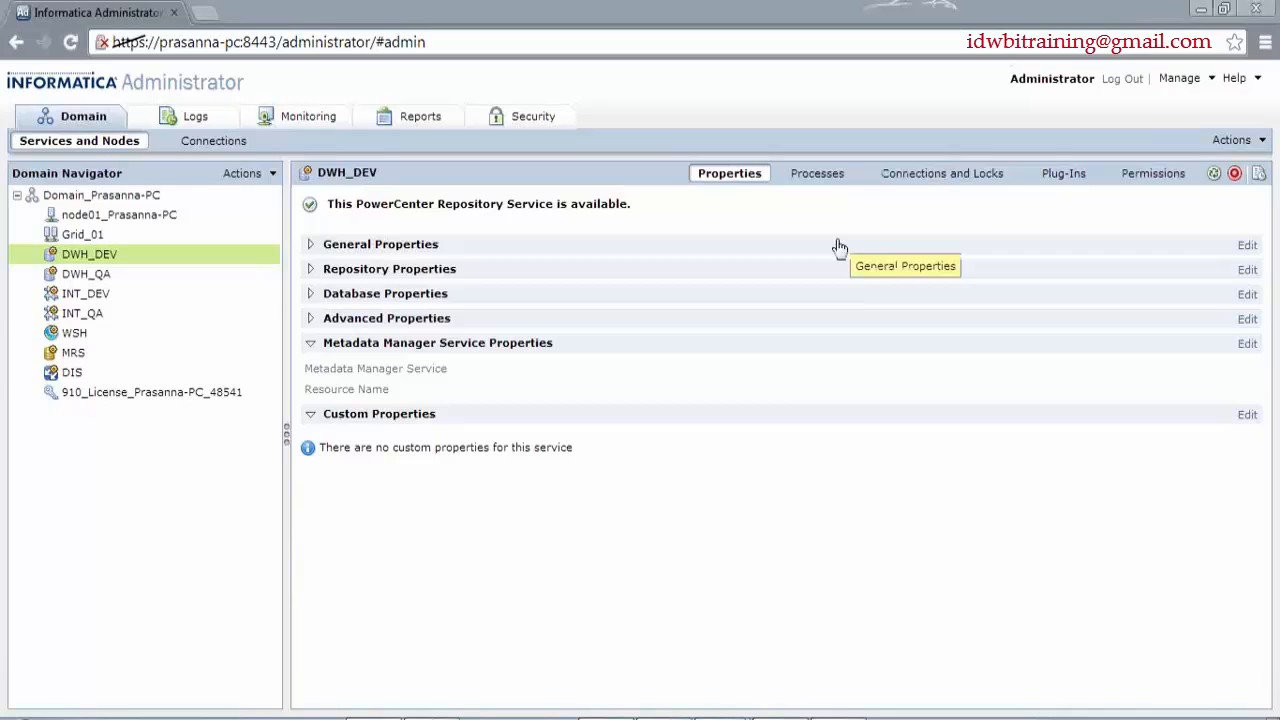
left_click(822, 180)
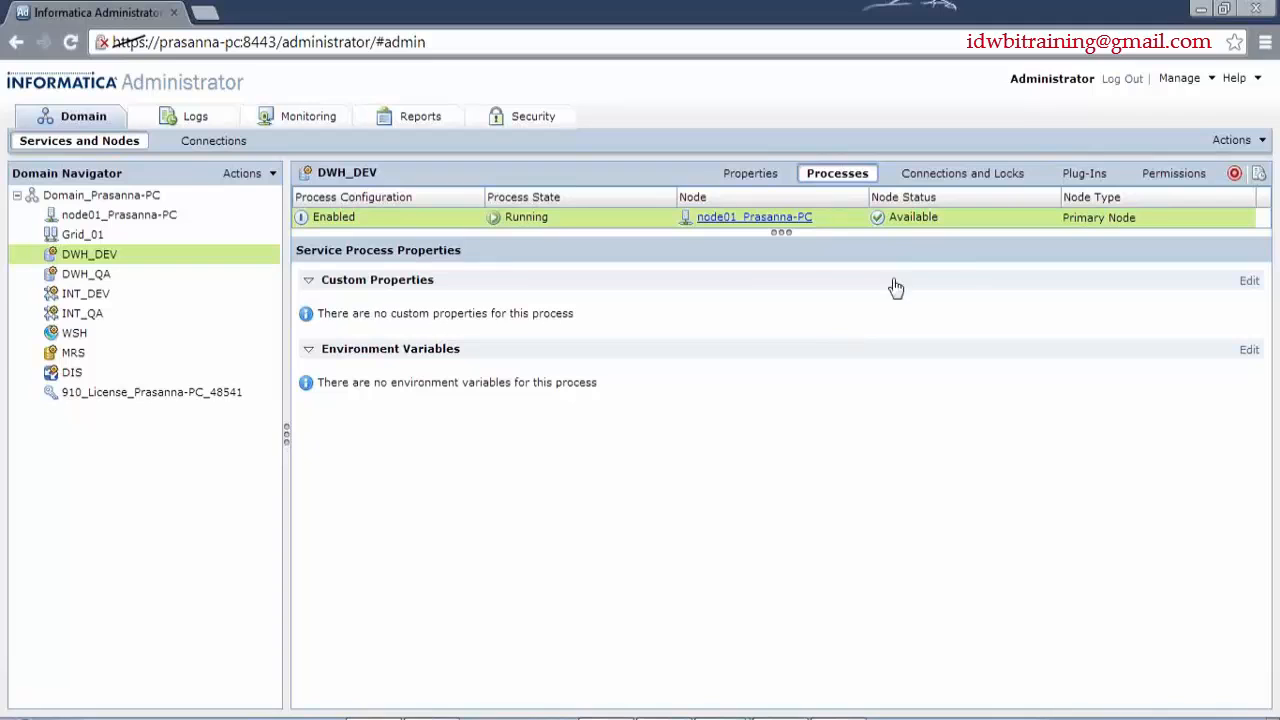
- Show the Locks subtab under Connections and Locks for connection 6 (Workflow Manager)
left_click(950, 176)
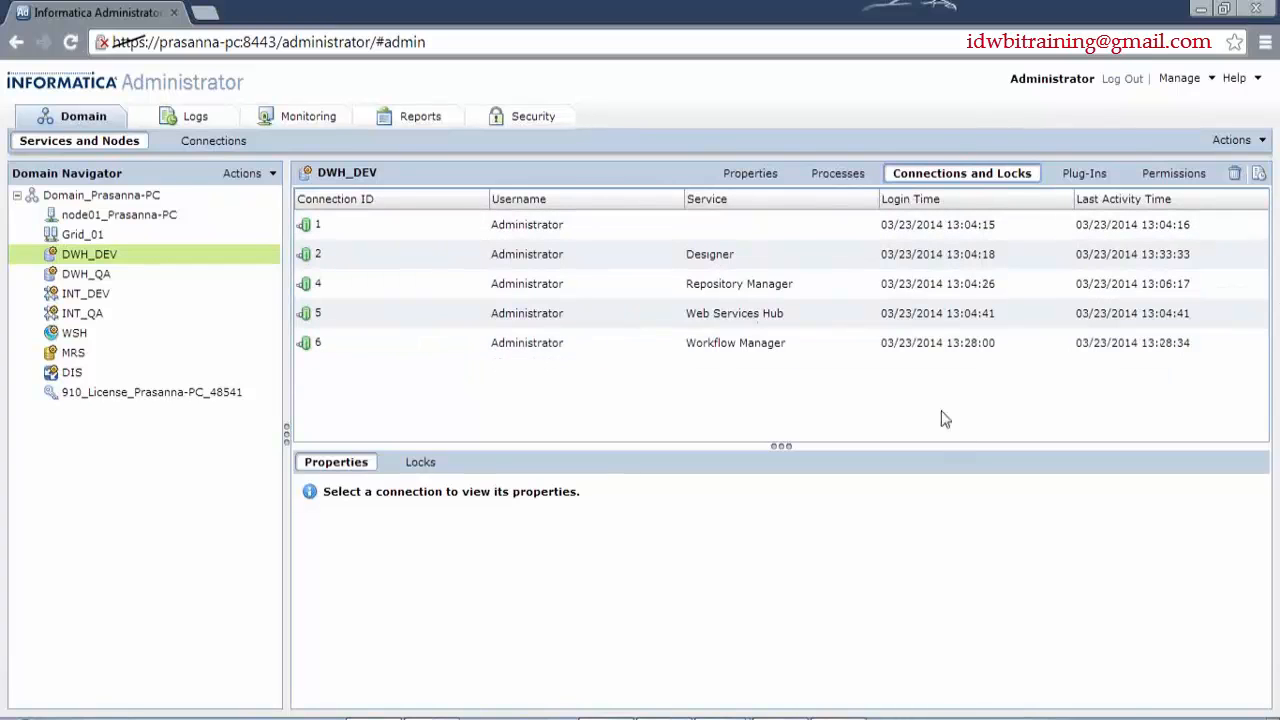
left_click(421, 468)
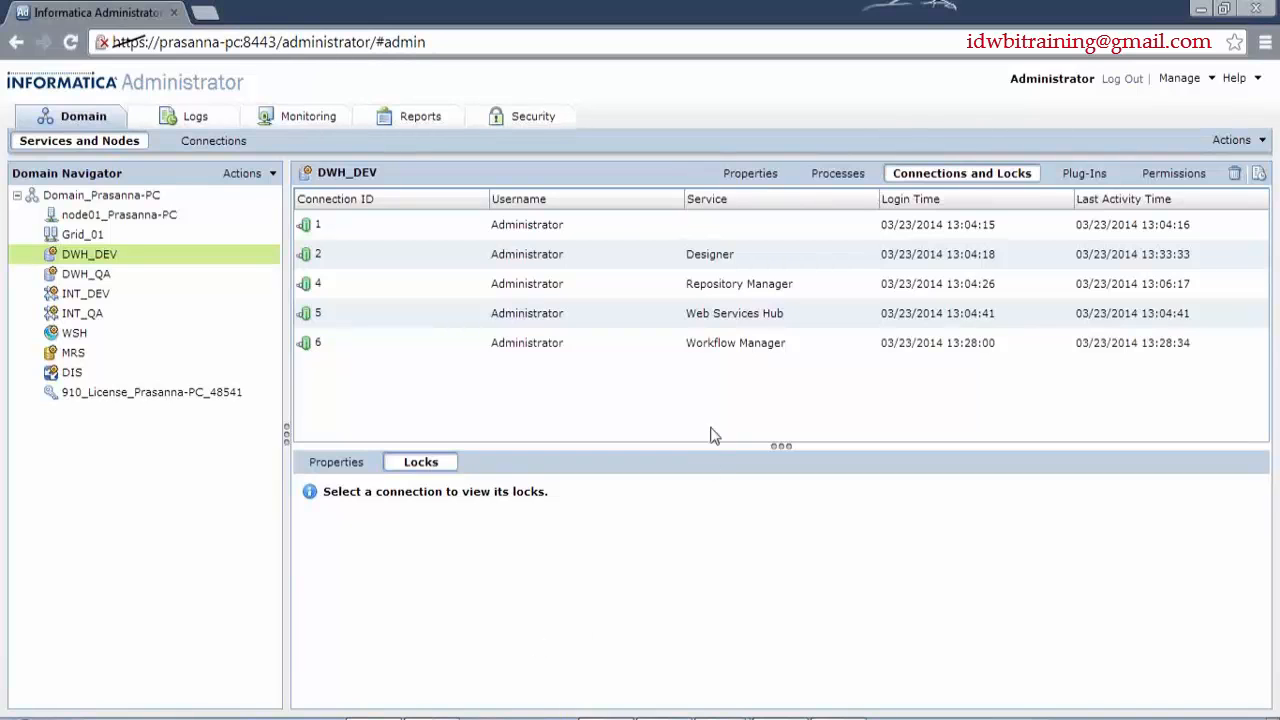
left_click(740, 345)
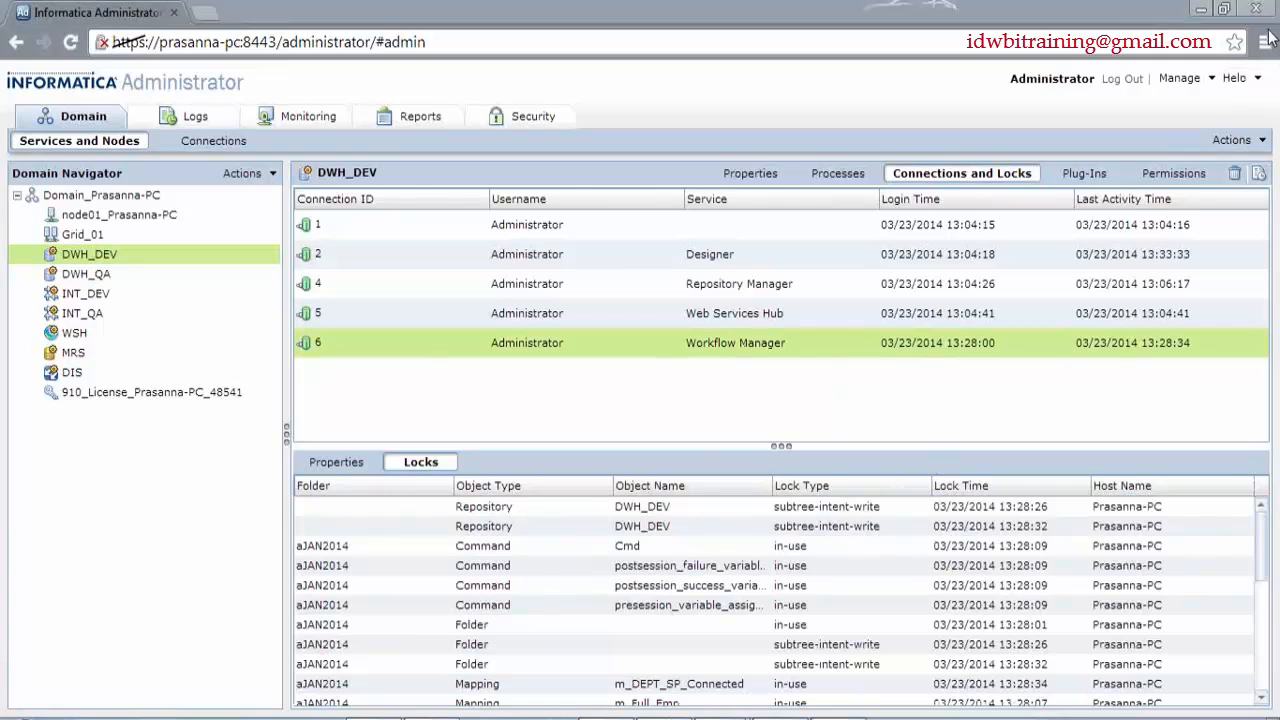
- Delete user connection 6, authenticating with the repository username and password
left_click(1237, 175)
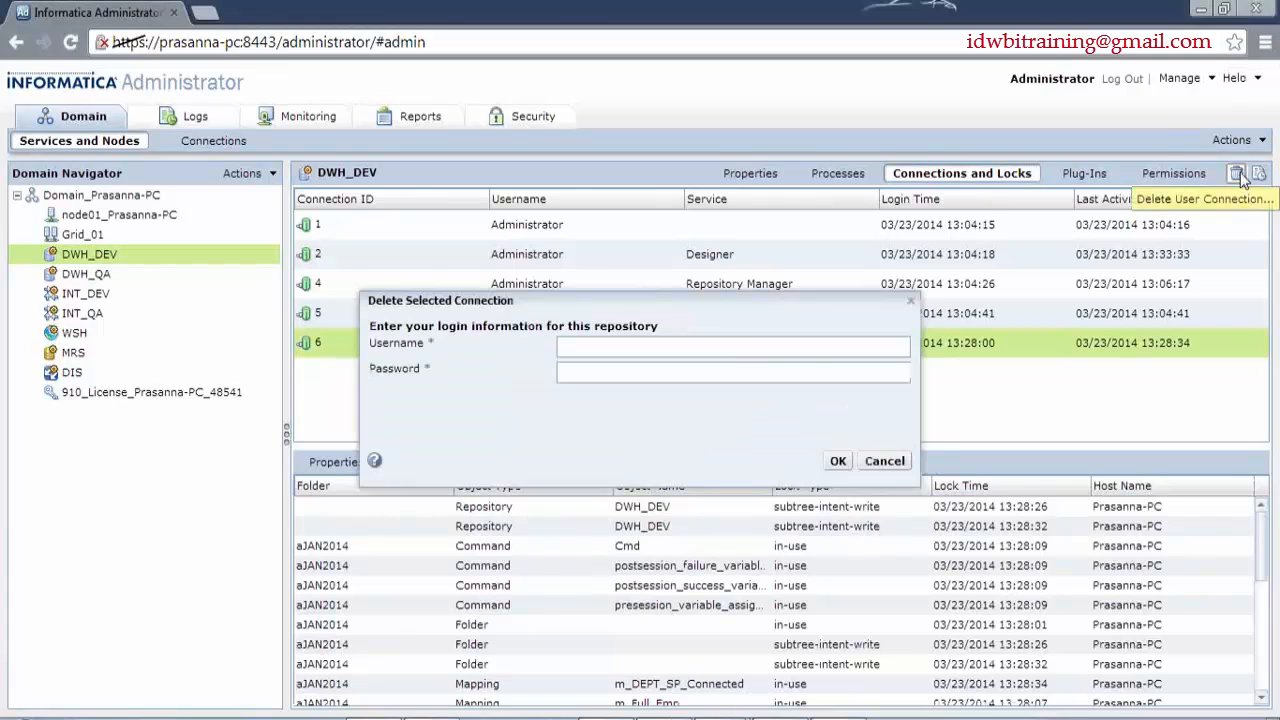
left_click(578, 354)
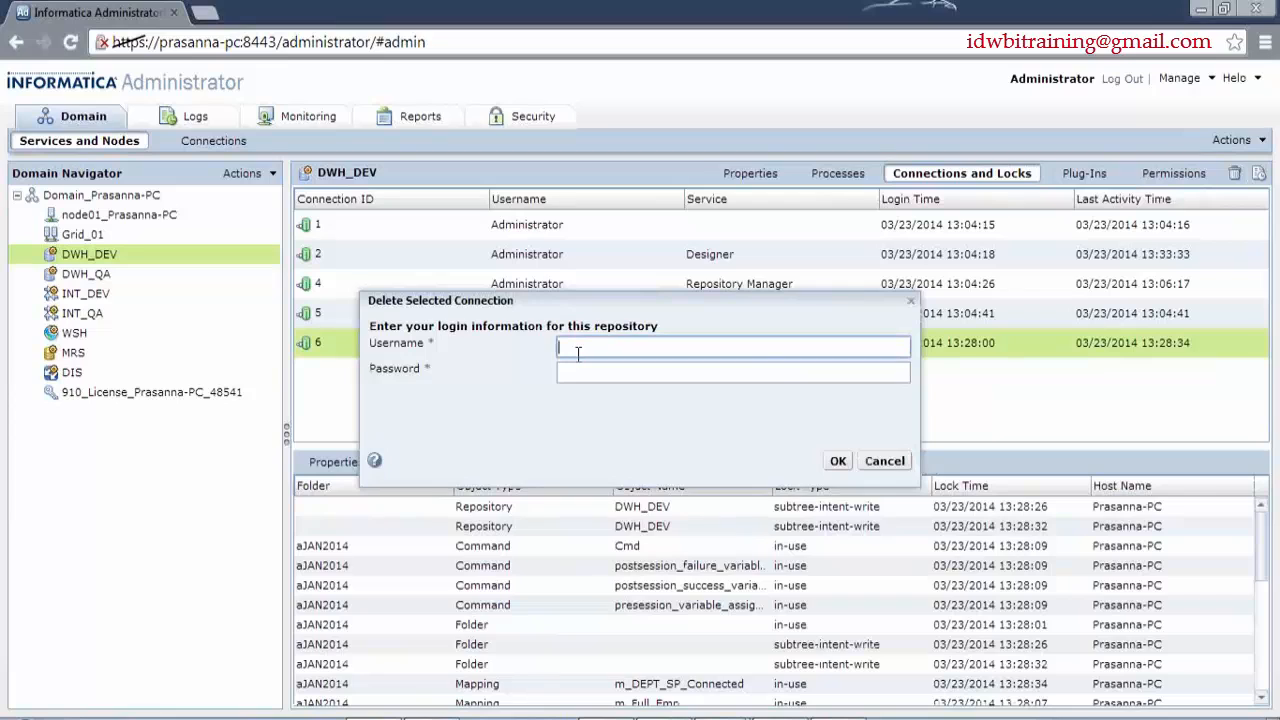
type("Administr")
type("ator")
key("ctrl+a")
type("Ad")
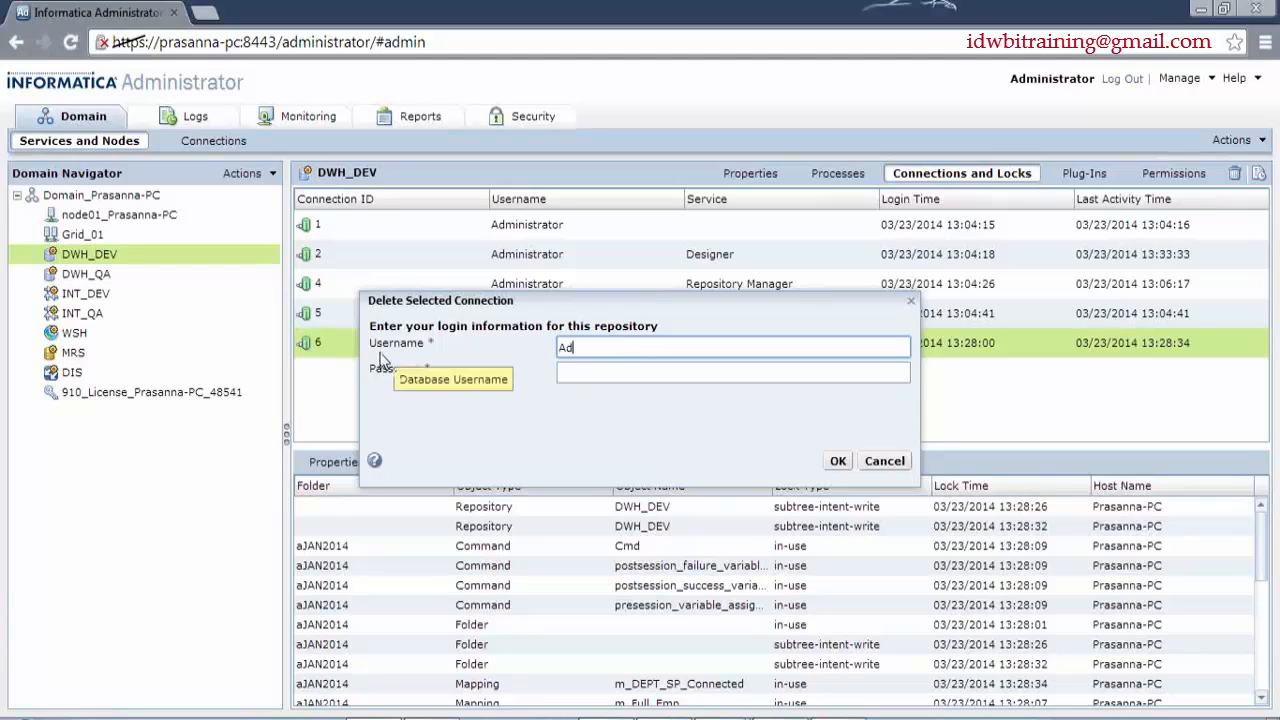
type("ministrator")
key("ctrl+a")
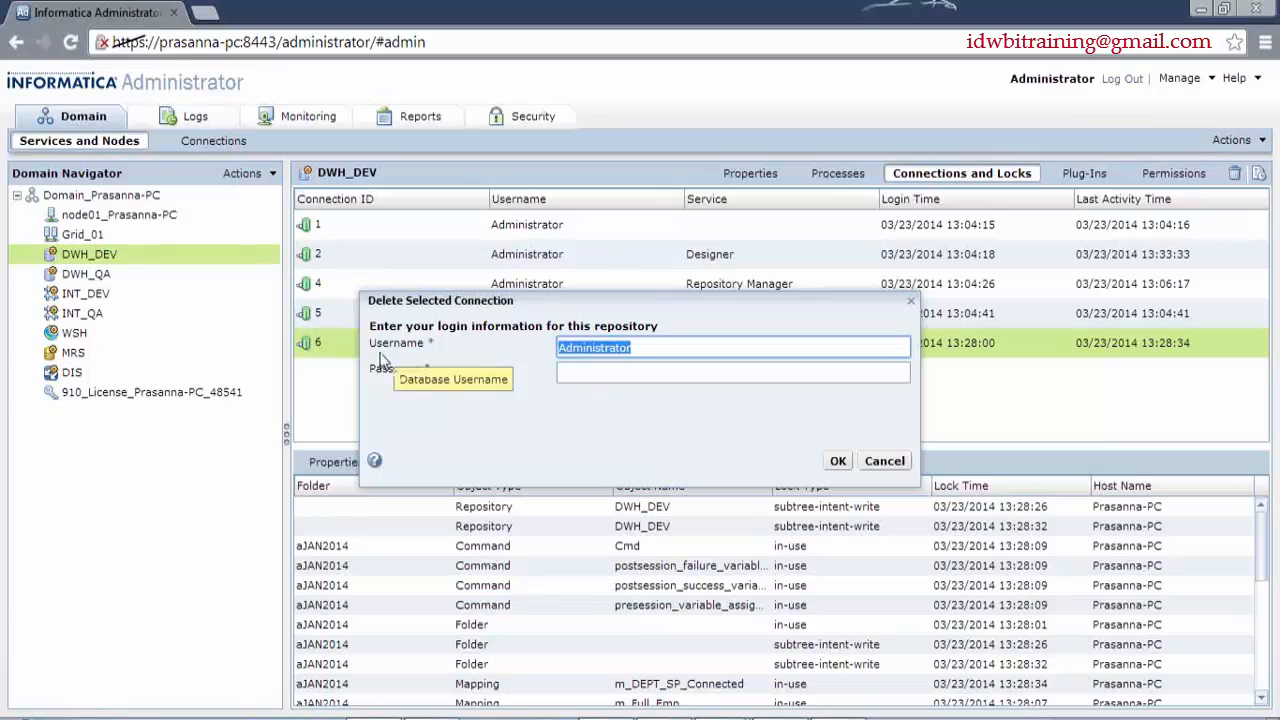
key("Tab")
type("Administrator")
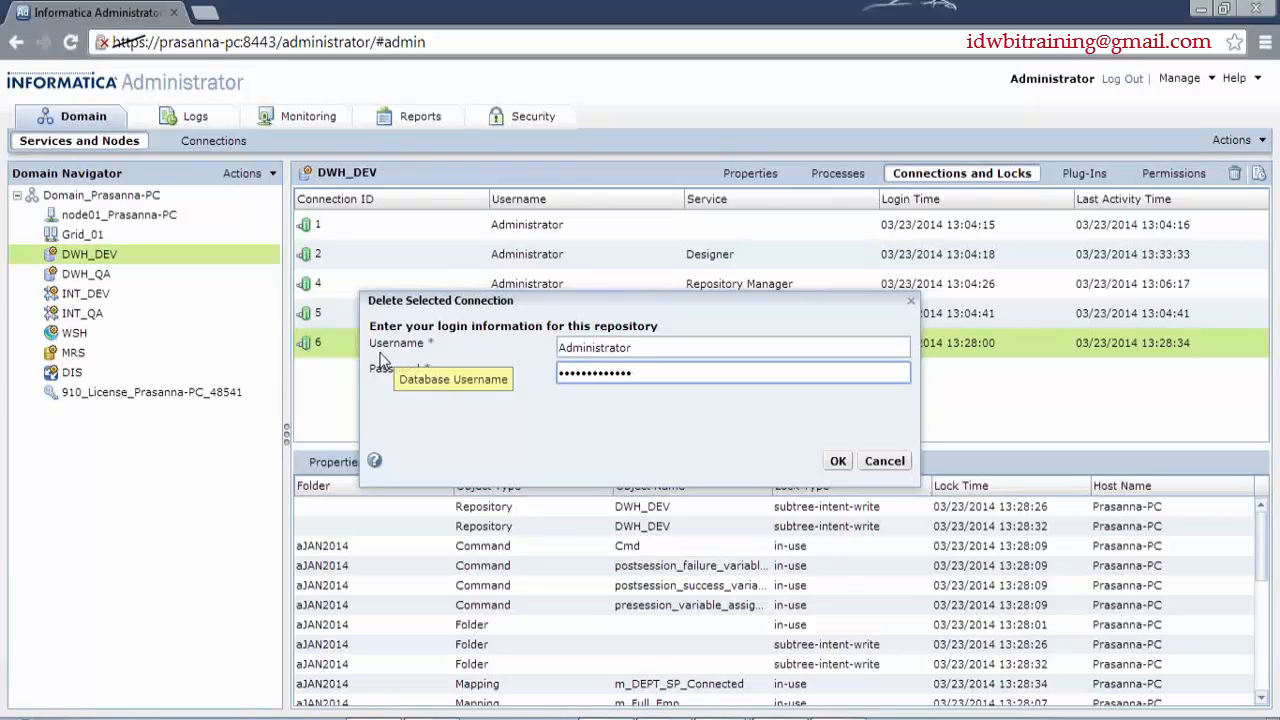
left_click(838, 468)
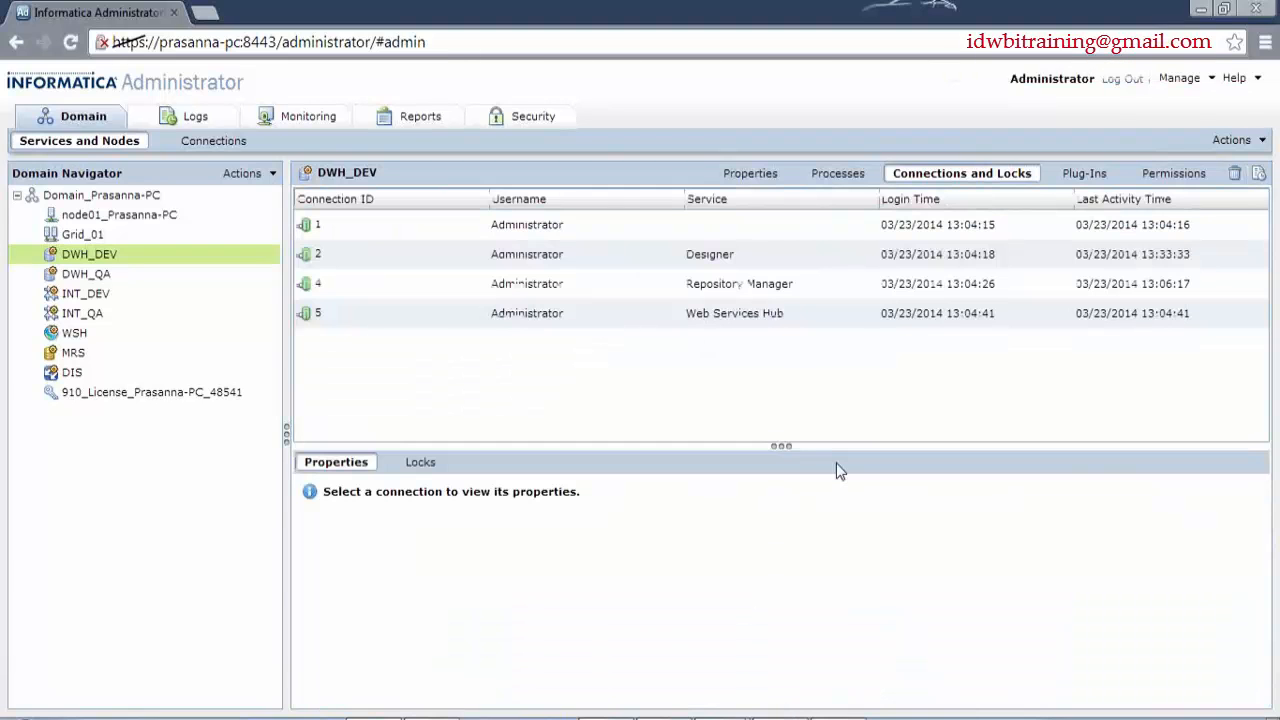
- Bring Workflow Manager forward and read the REP_57269 connection-terminated notification
left_click(780, 718)
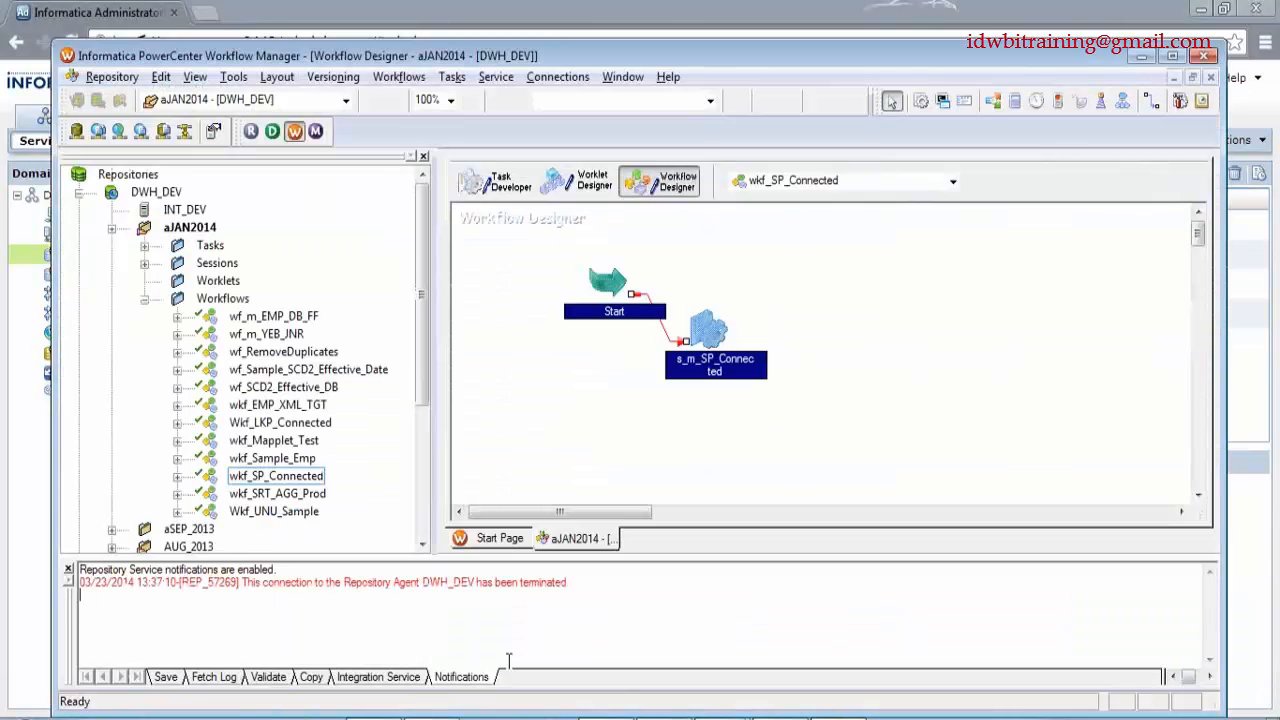
left_click_drag(242, 582, 603, 577)
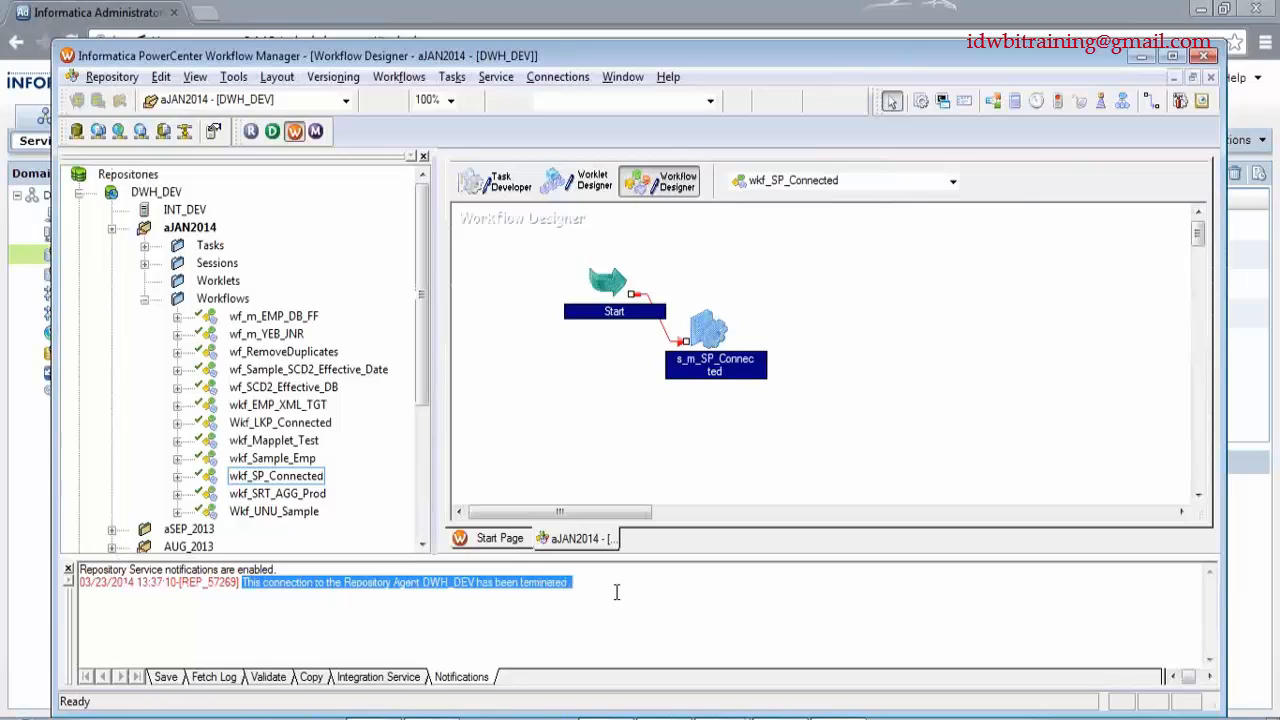
left_click(616, 592)
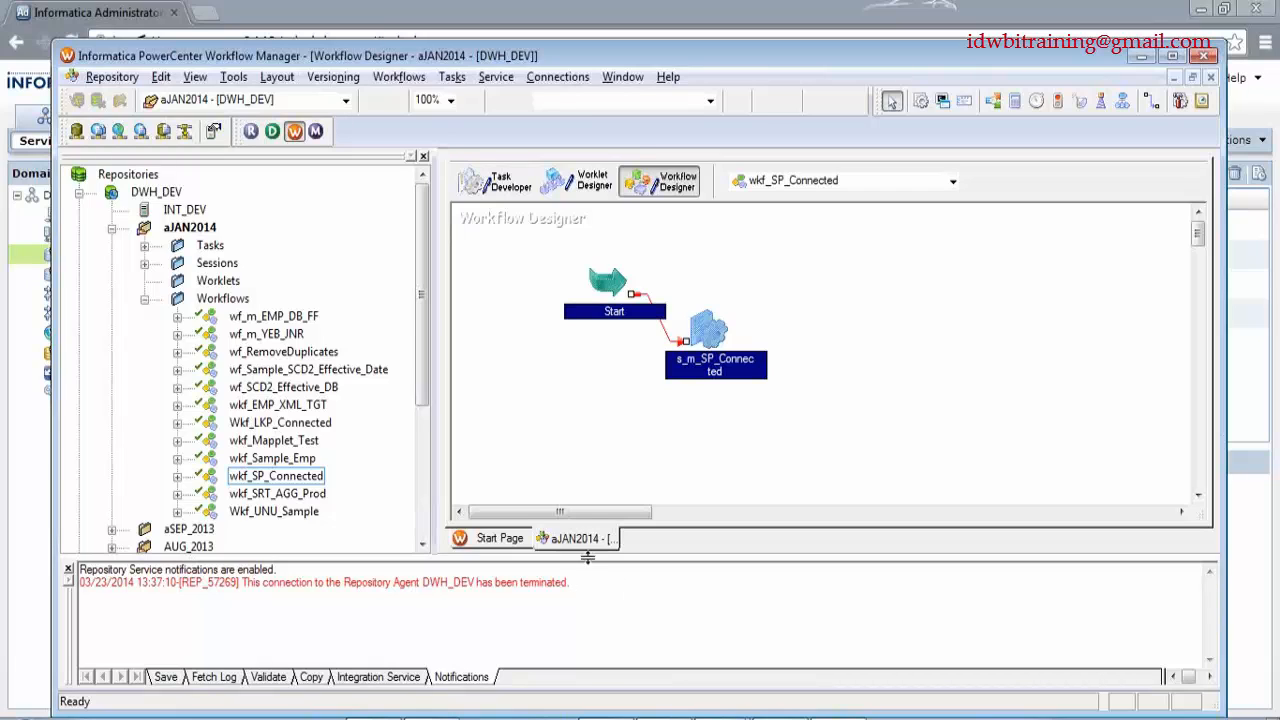
- Try disconnecting and reconnecting the aJAN2014 folder, dismissing the unable-to-fetch folder error
right_click(190, 229)
left_click(245, 316)
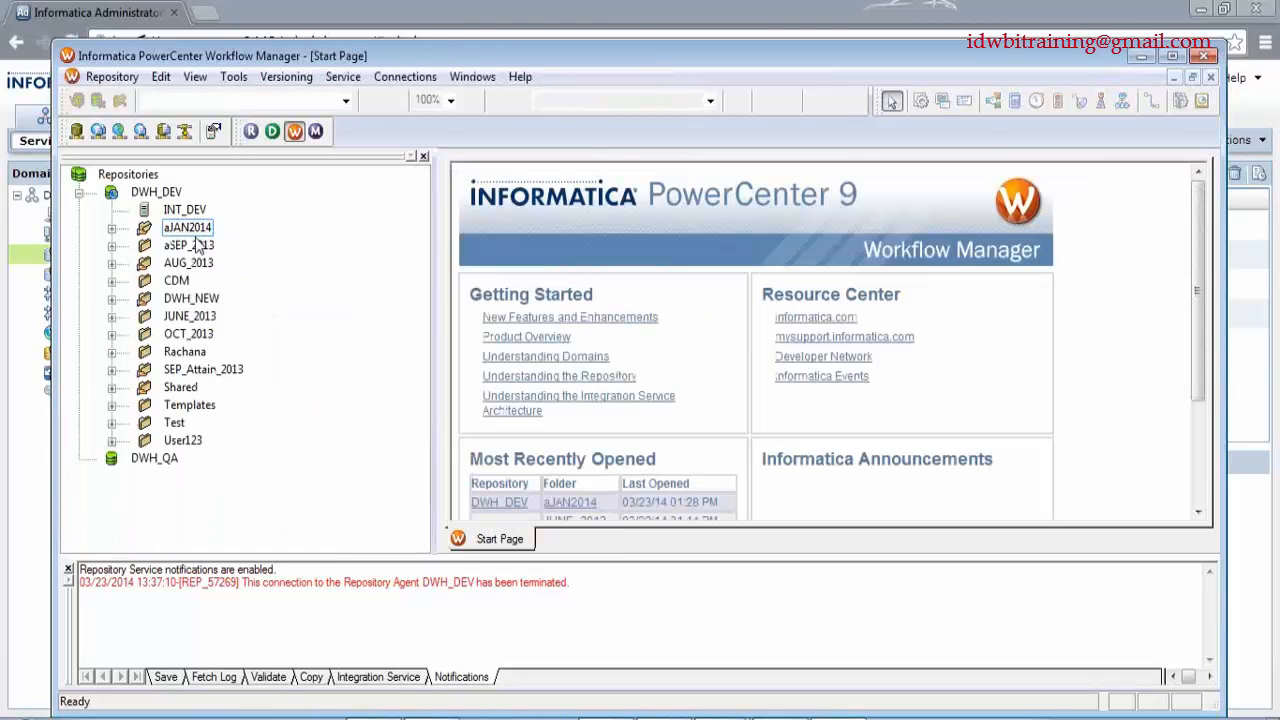
right_click(196, 227)
left_click(248, 288)
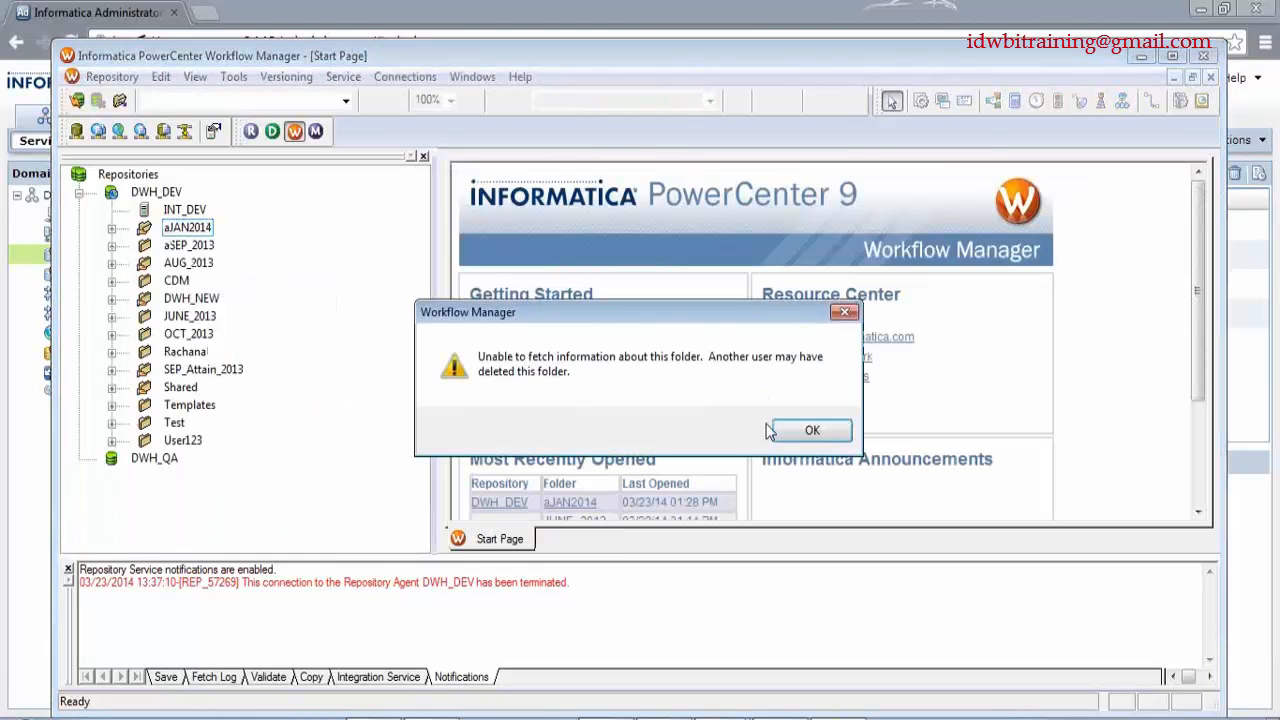
left_click(810, 430)
- Disconnect from DWH_DEV and reconnect, entering the repository password
right_click(155, 192)
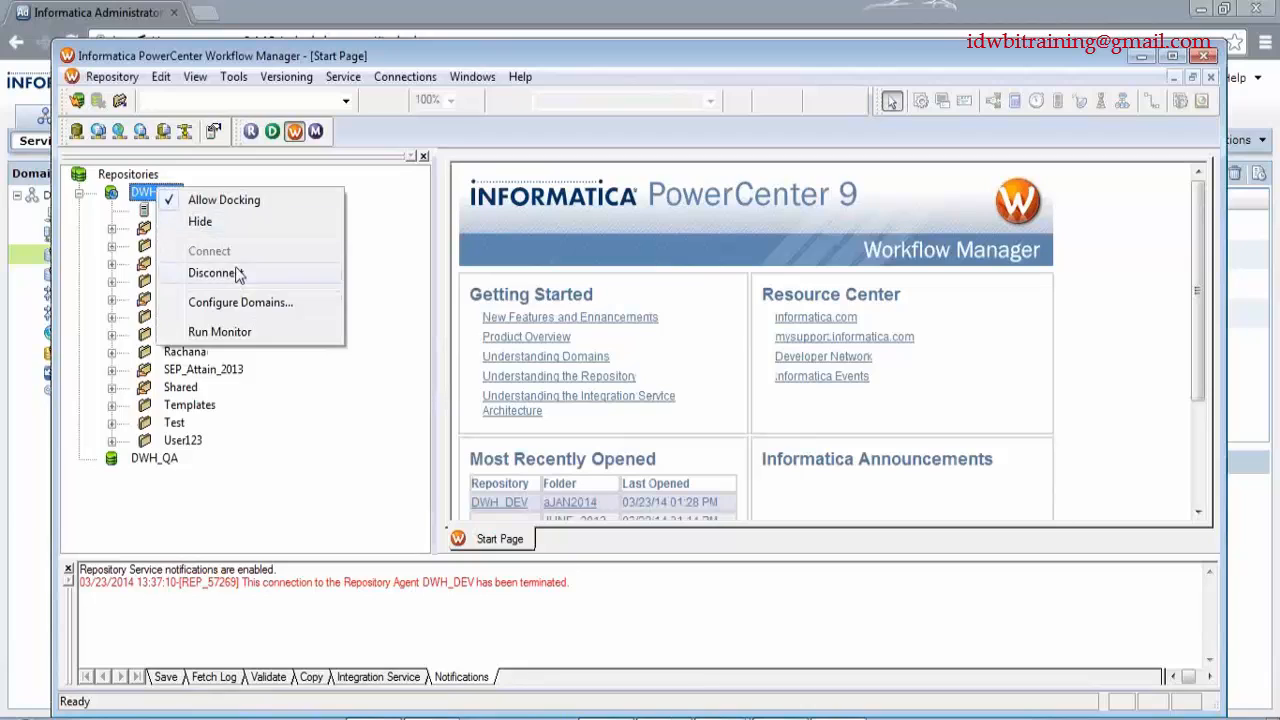
left_click(200, 272)
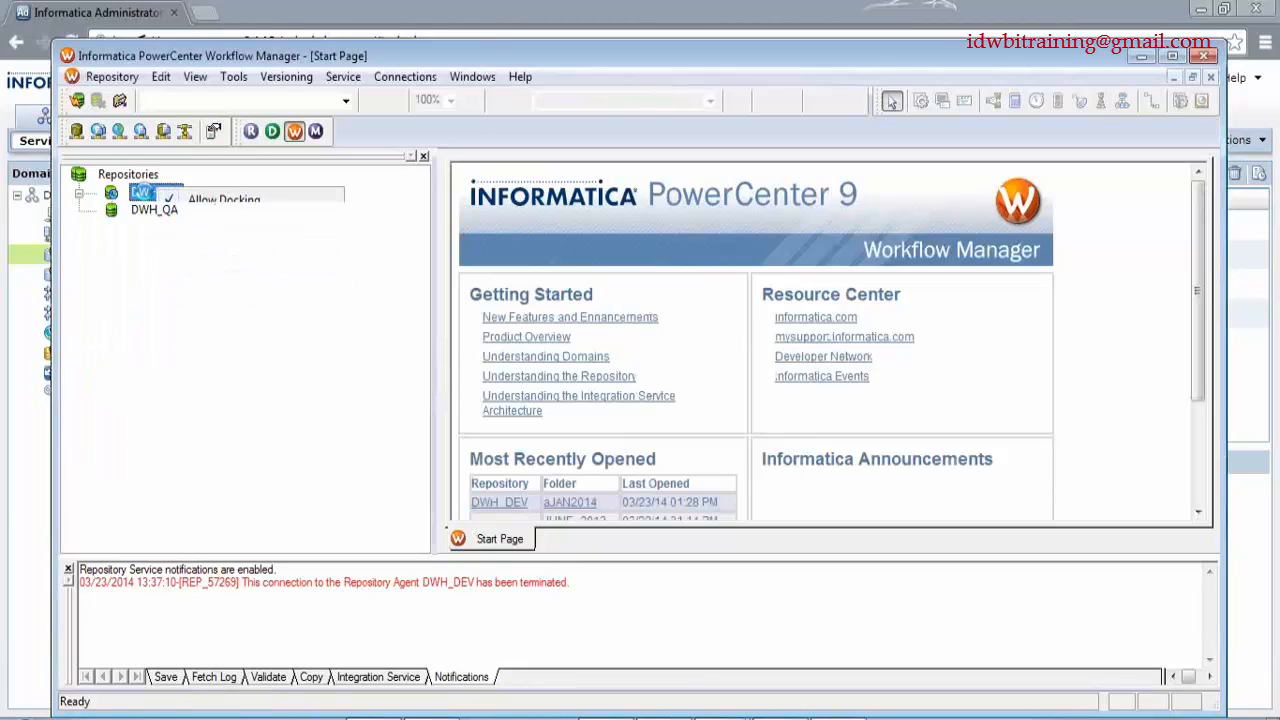
right_click(148, 192)
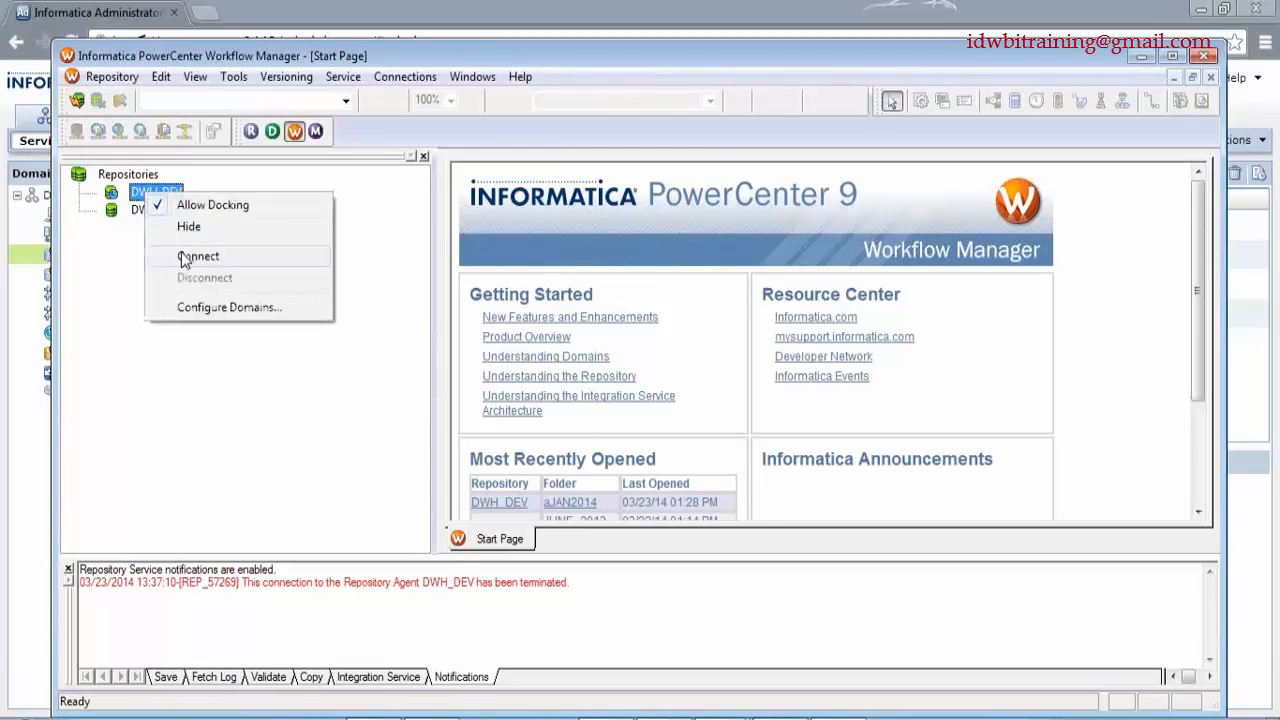
left_click(198, 257)
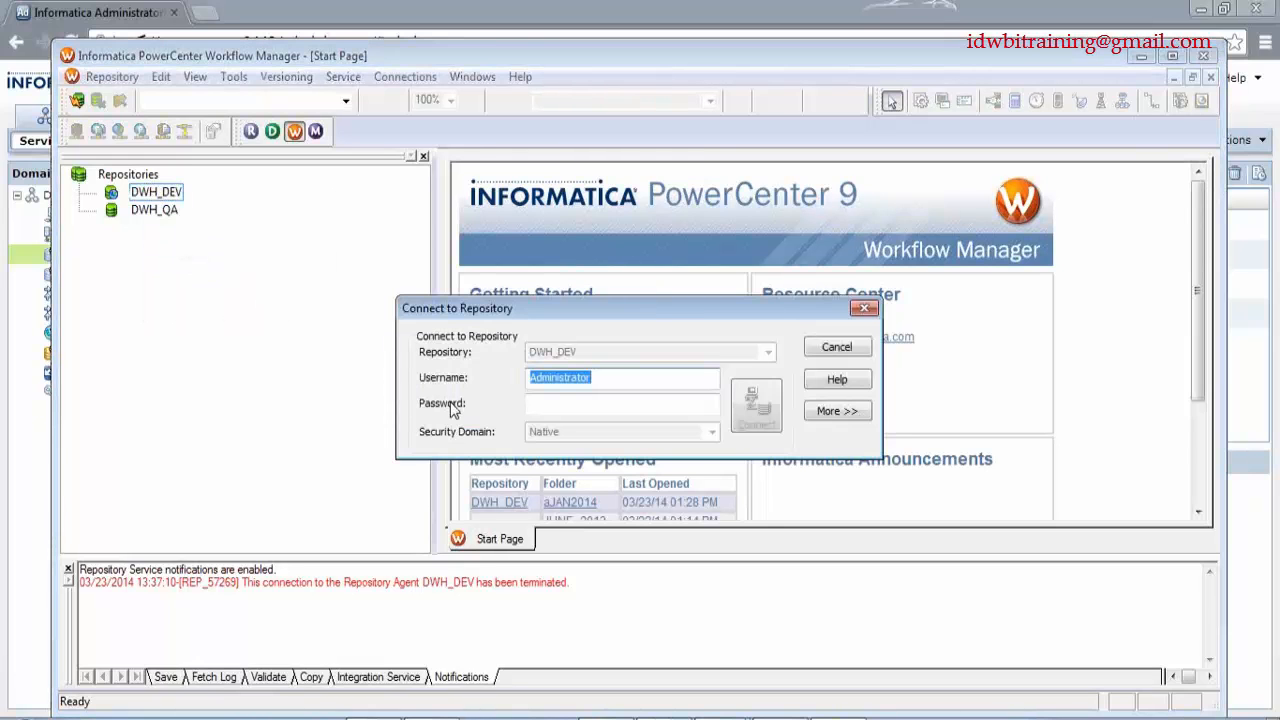
key("Tab")
type("Administrator")
key("Return")
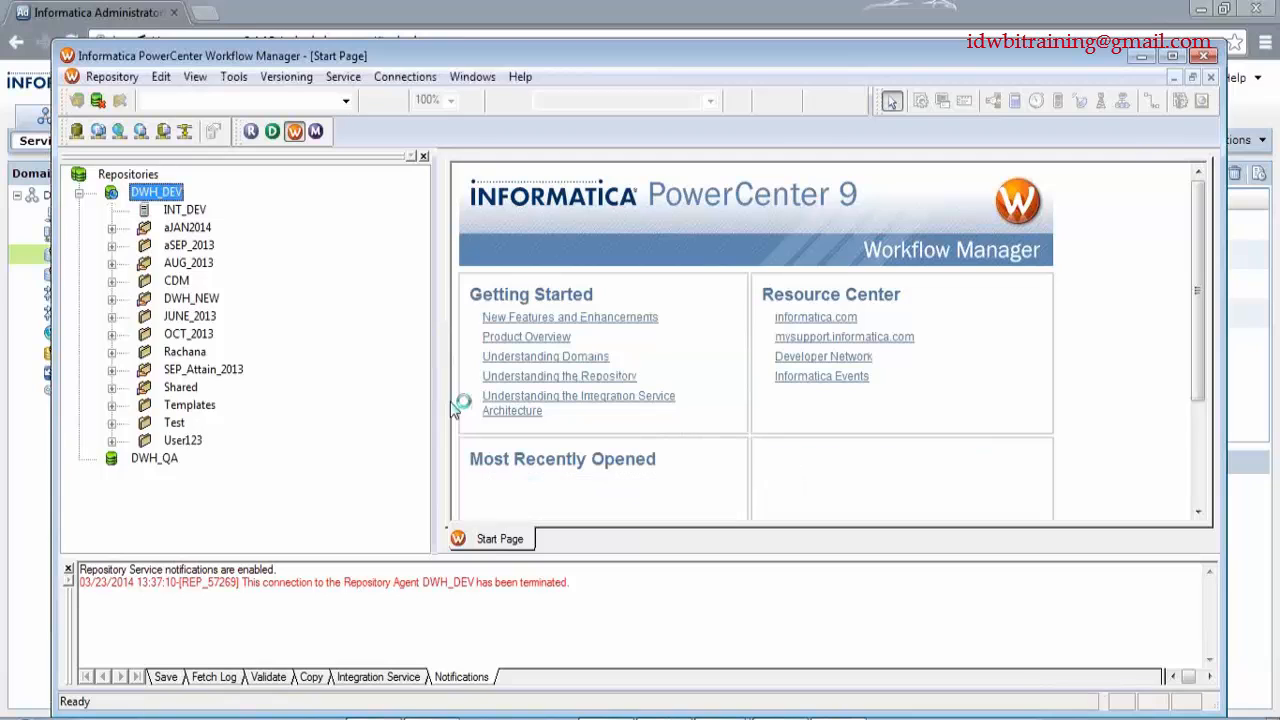
- Reopen the aJAN2014 folder showing wkf_SP_Connected and its s_m_SP_Connected session
right_click(180, 230)
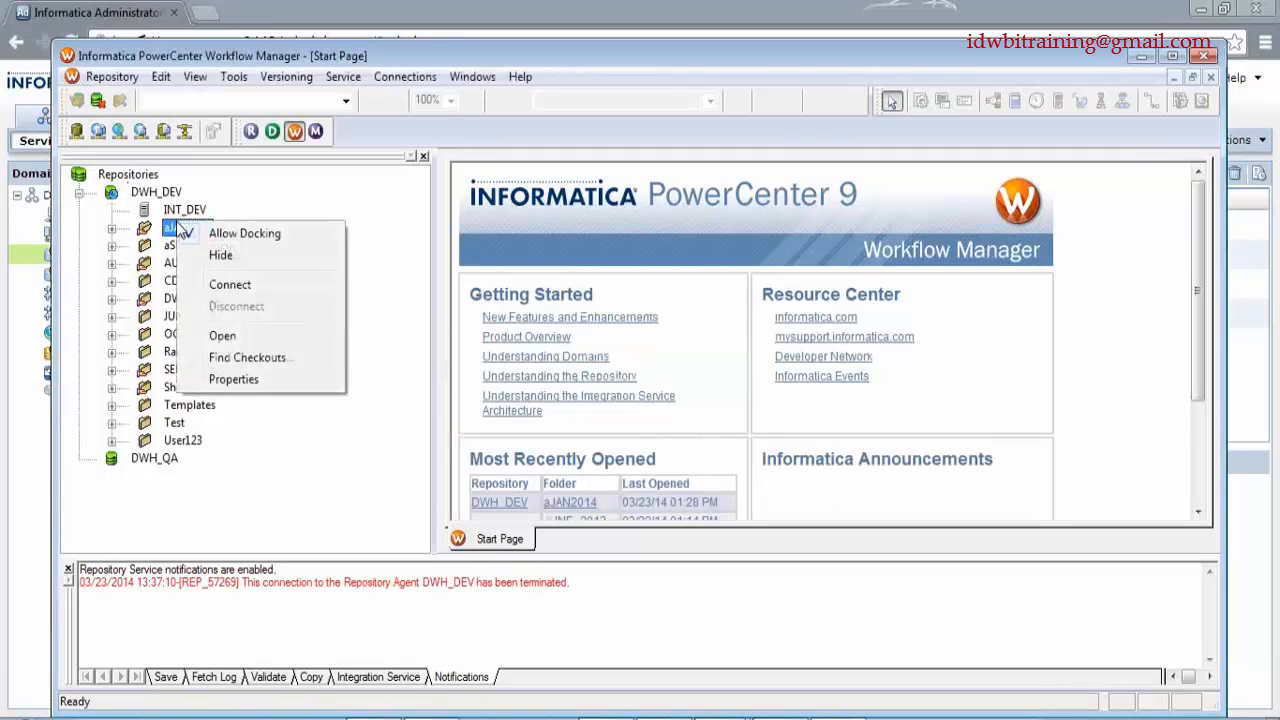
left_click(238, 337)
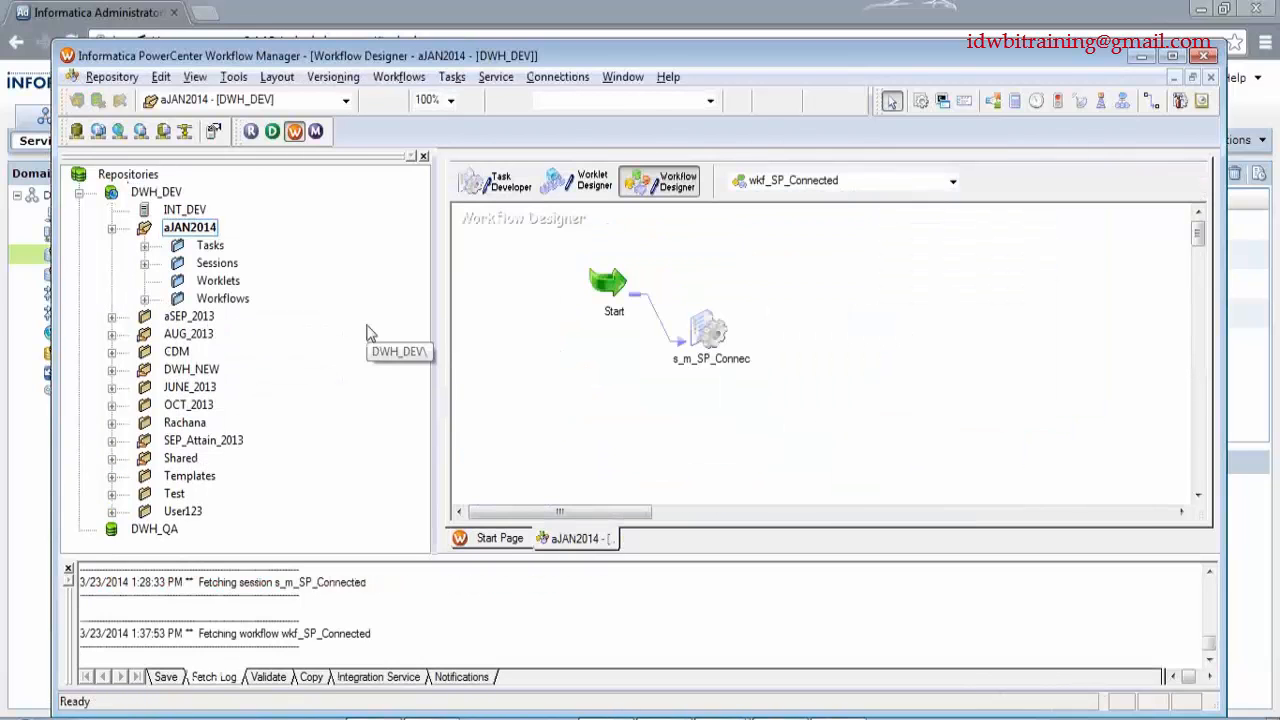
left_click(722, 372)
left_click(795, 403)
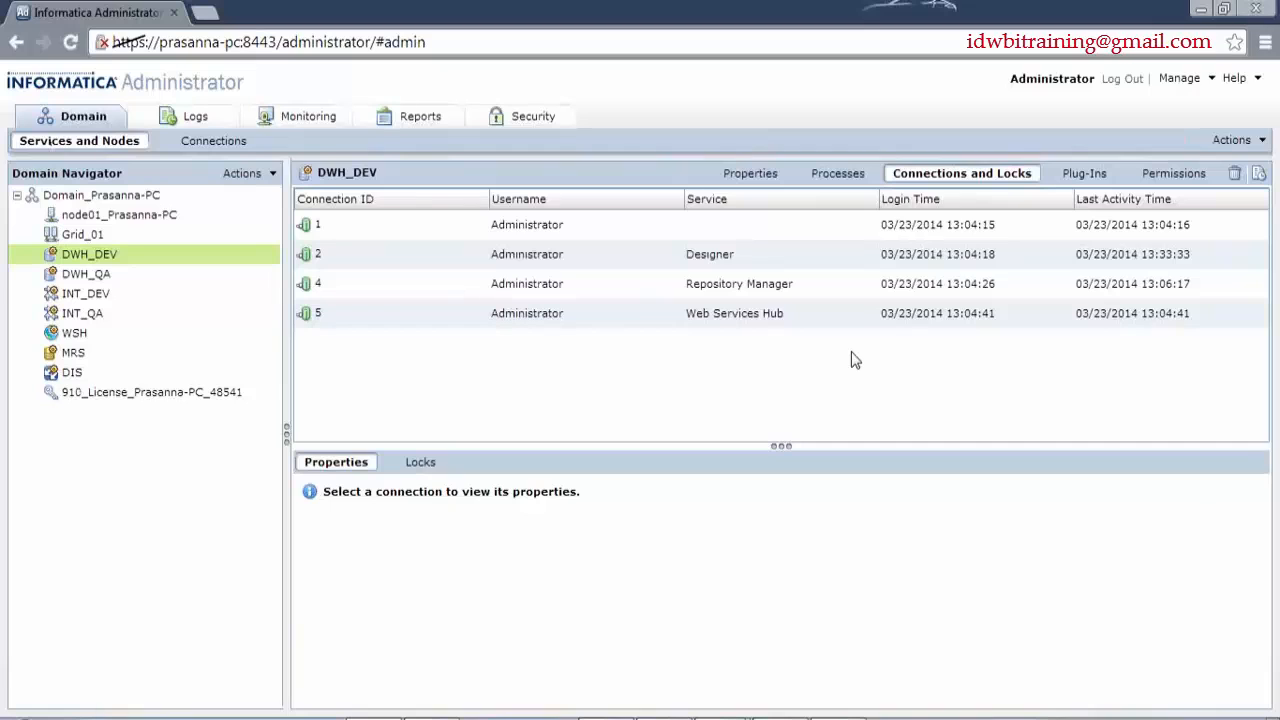
- Review DWH_DEV's Plug-Ins and Permissions users list, then go back to its Properties tab
left_click(1088, 178)
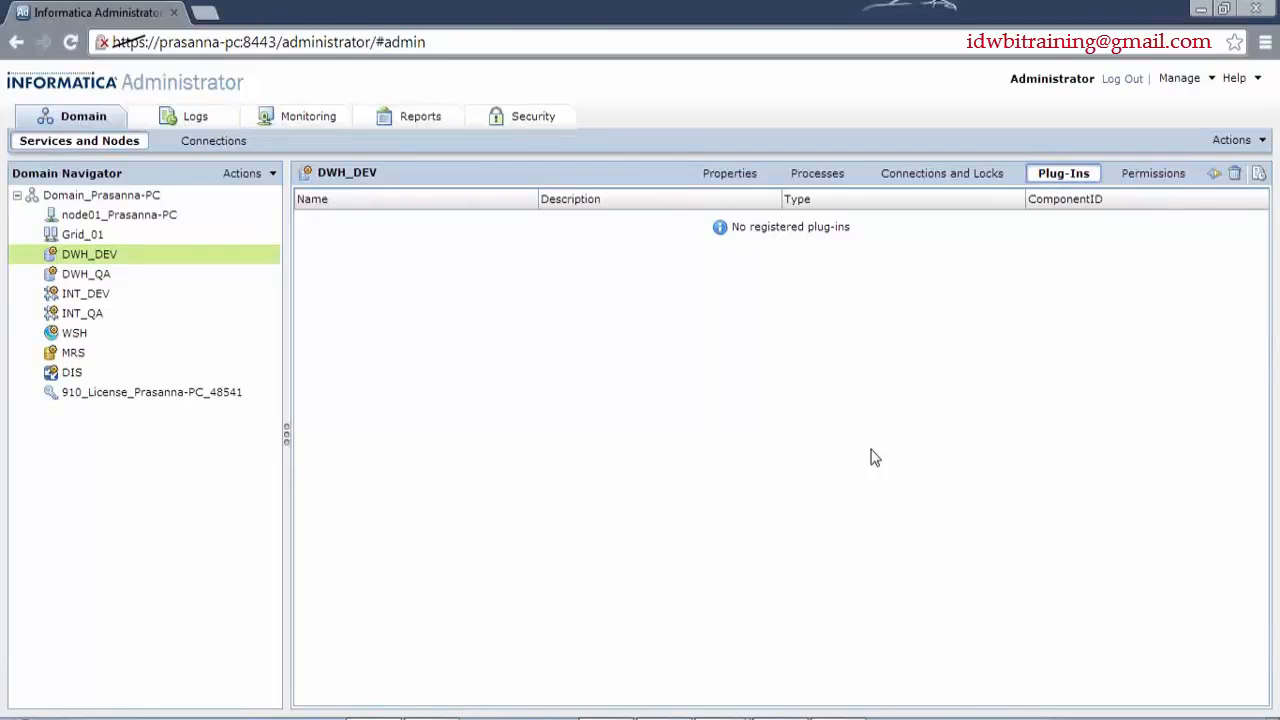
left_click(1140, 174)
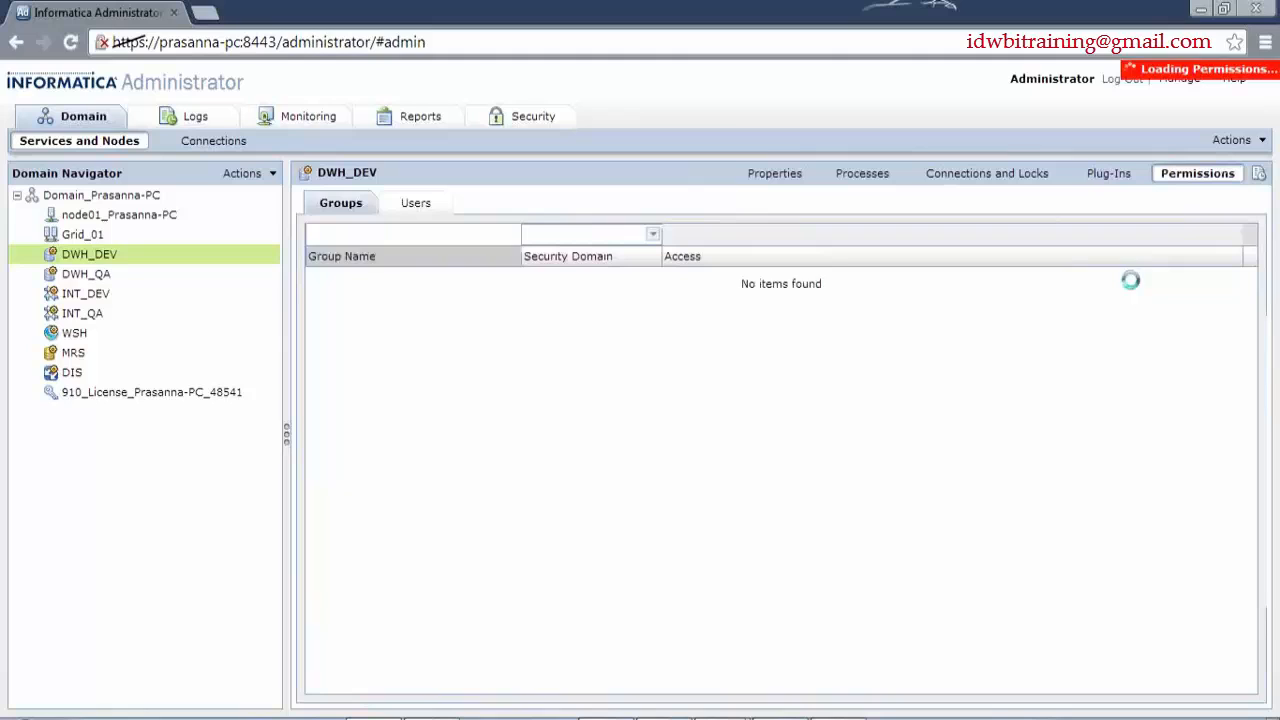
left_click(392, 209)
left_click(368, 208)
left_click(414, 205)
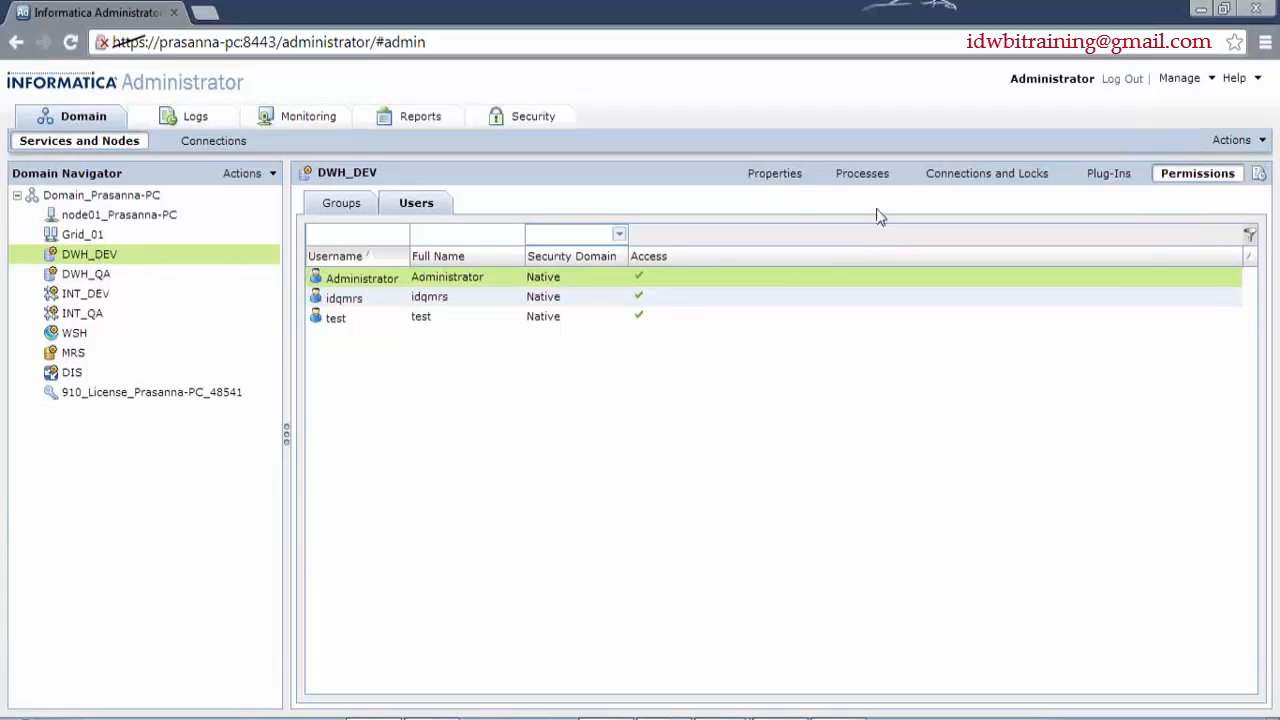
left_click(776, 175)
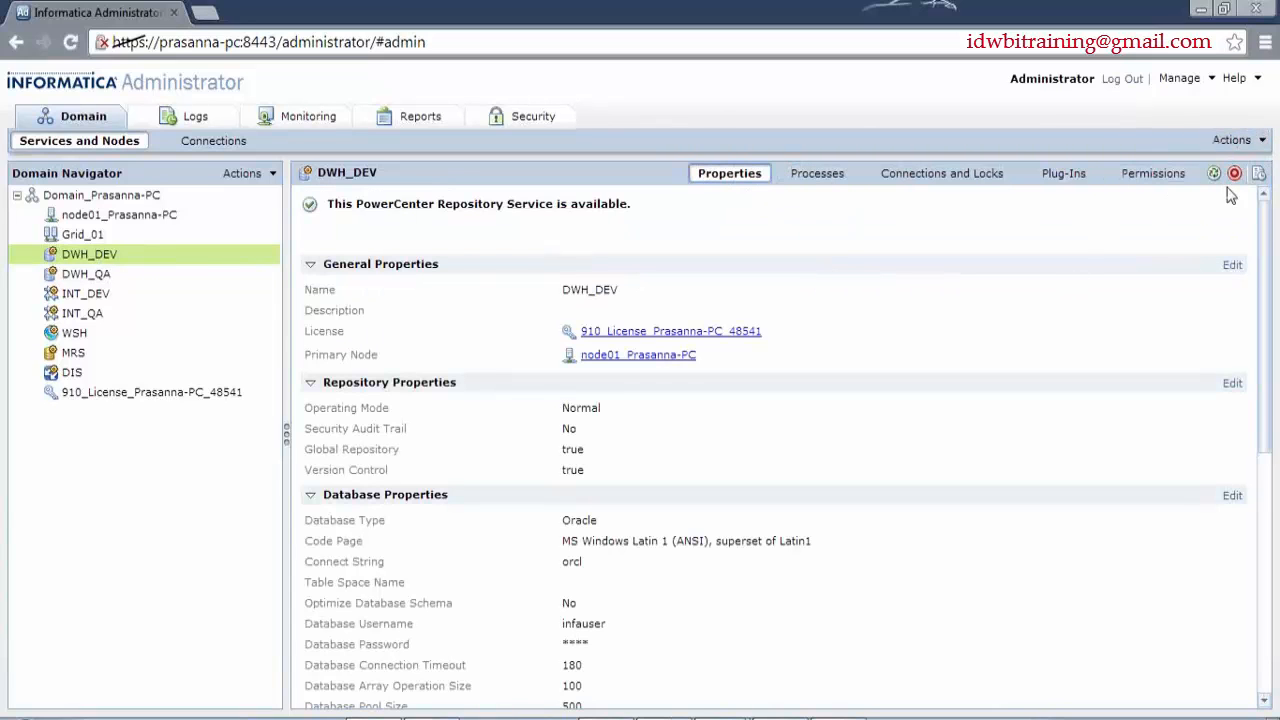
- From DWH_DEV's Actions menu, bring up the Repository Contents submenu
left_click(1255, 140)
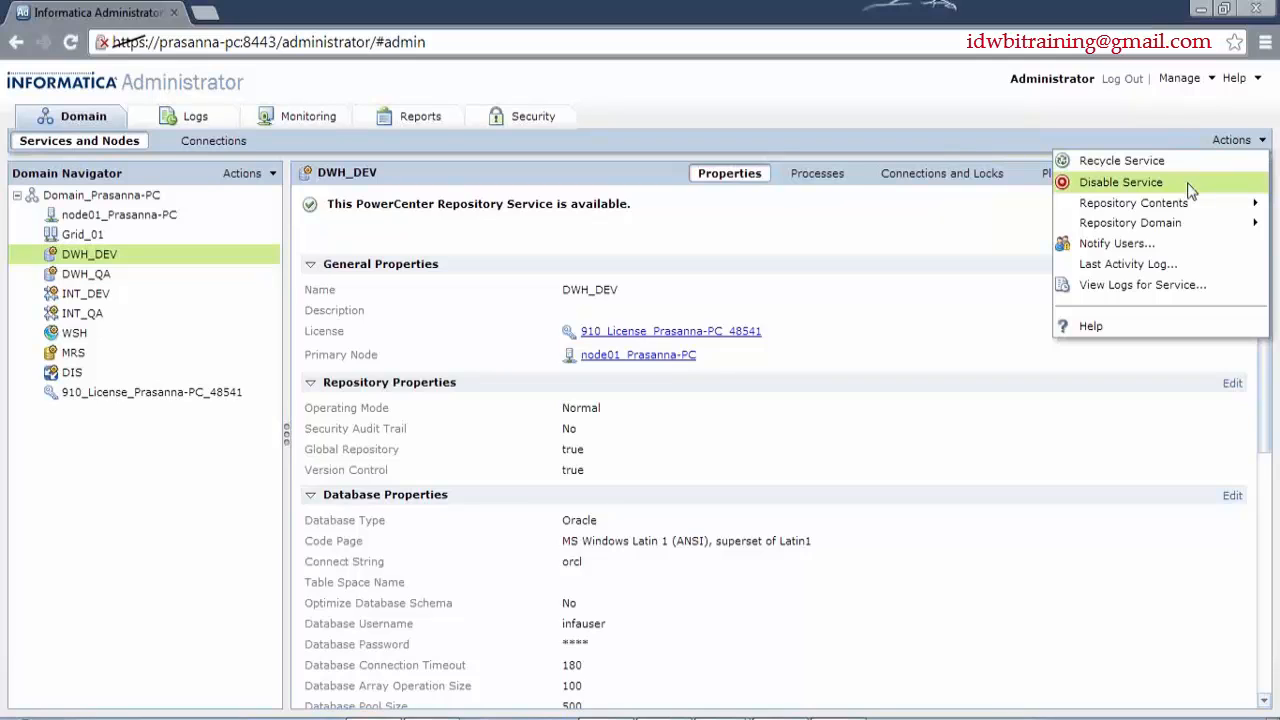
mouse_move(1197, 205)
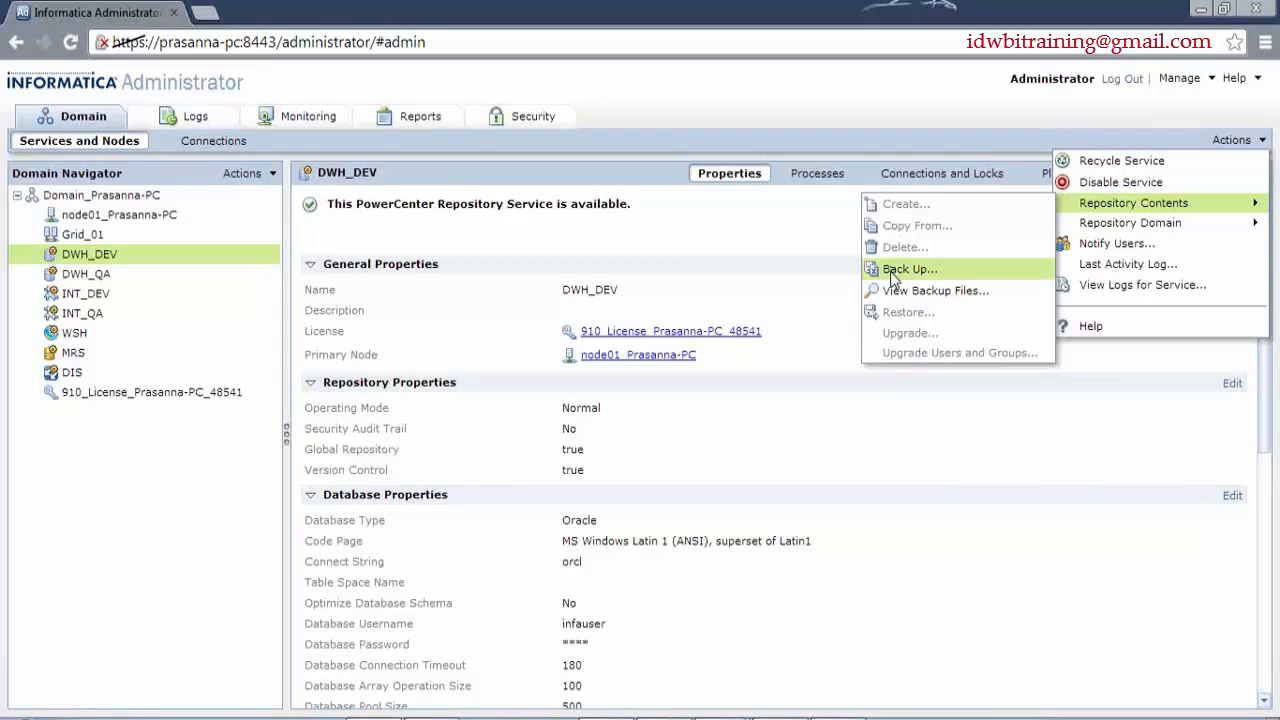
- Start a repository contents backup and enter username Administrator, then move to the password
left_click(905, 270)
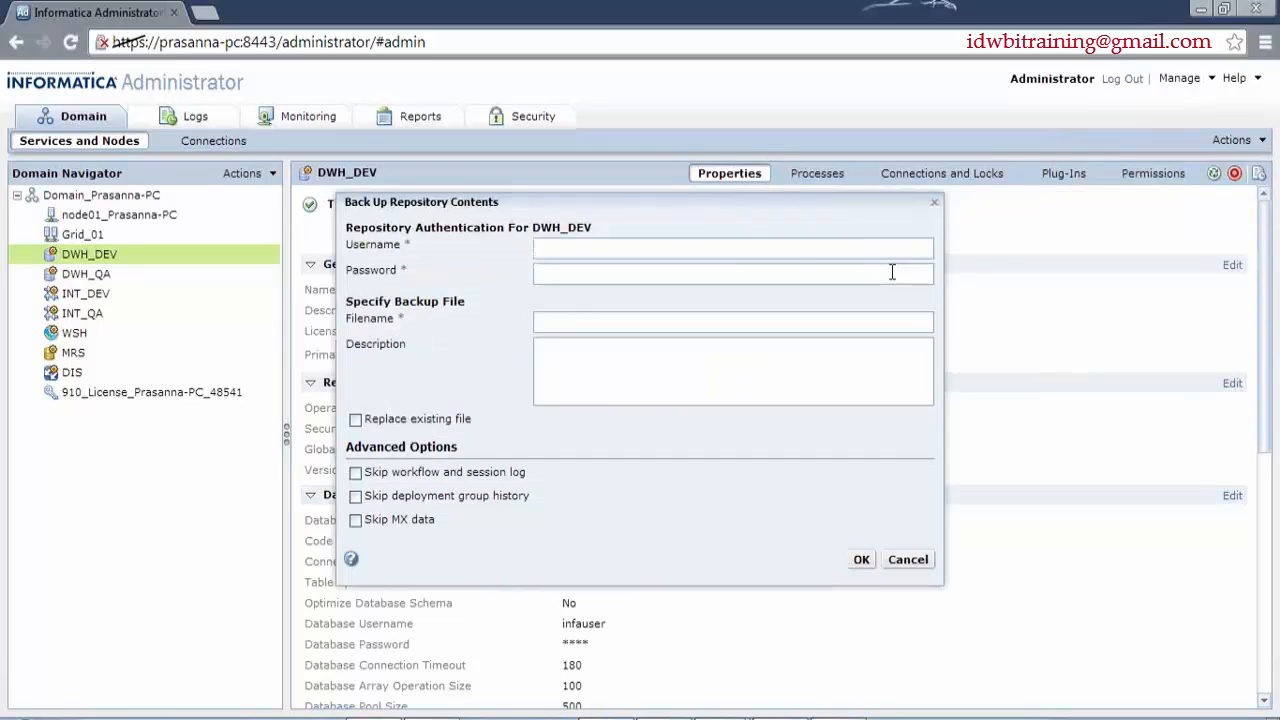
left_click(789, 247)
type("Ad")
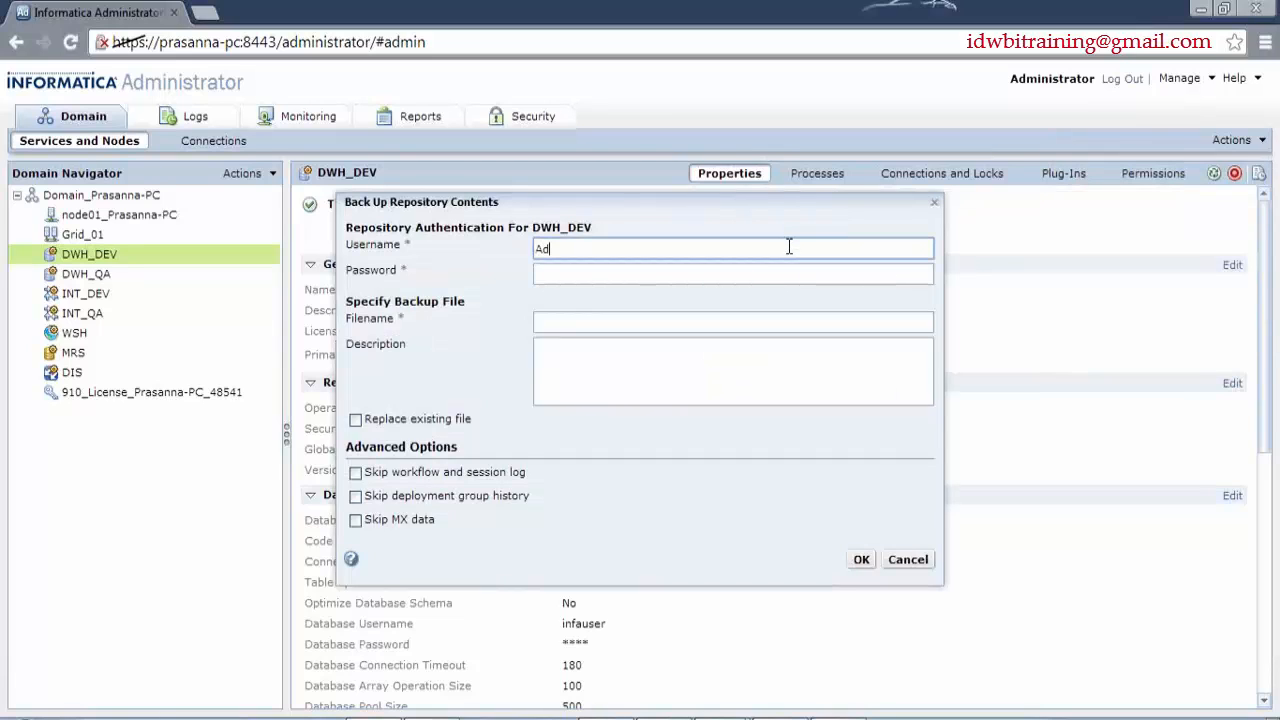
type("ministrao")
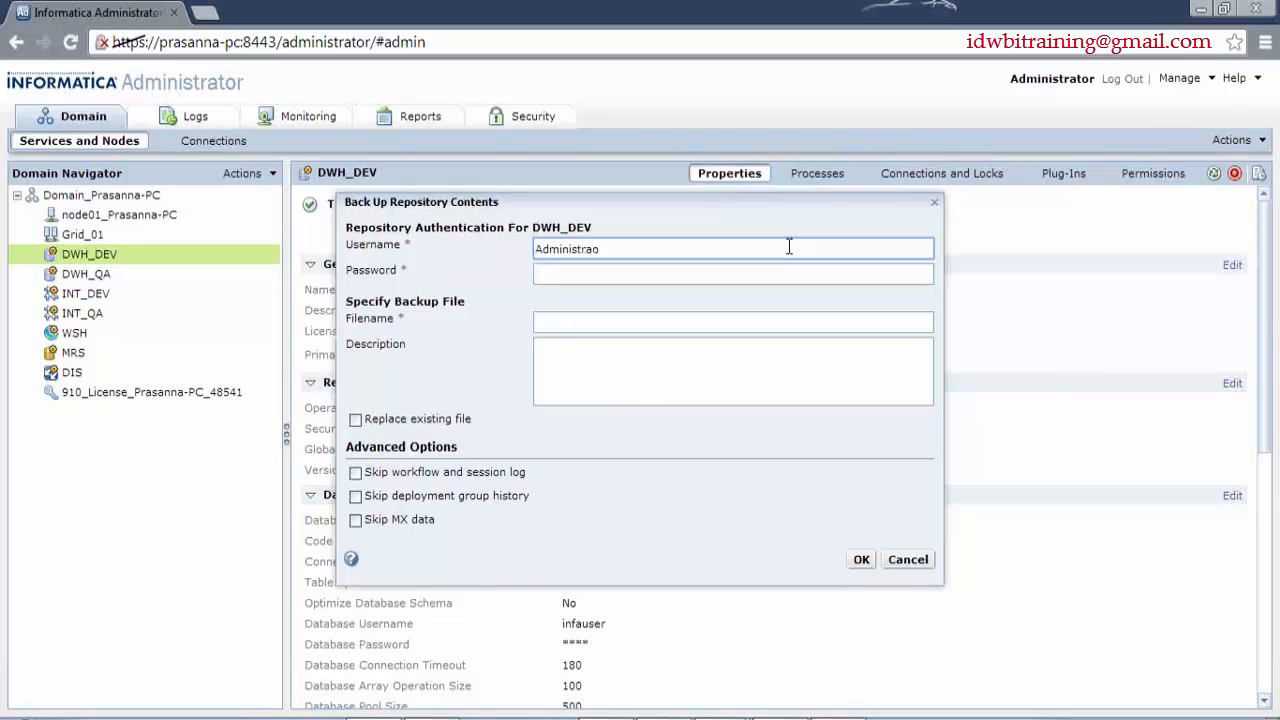
key("Home")
type("tpr")
key("ctrl+a")
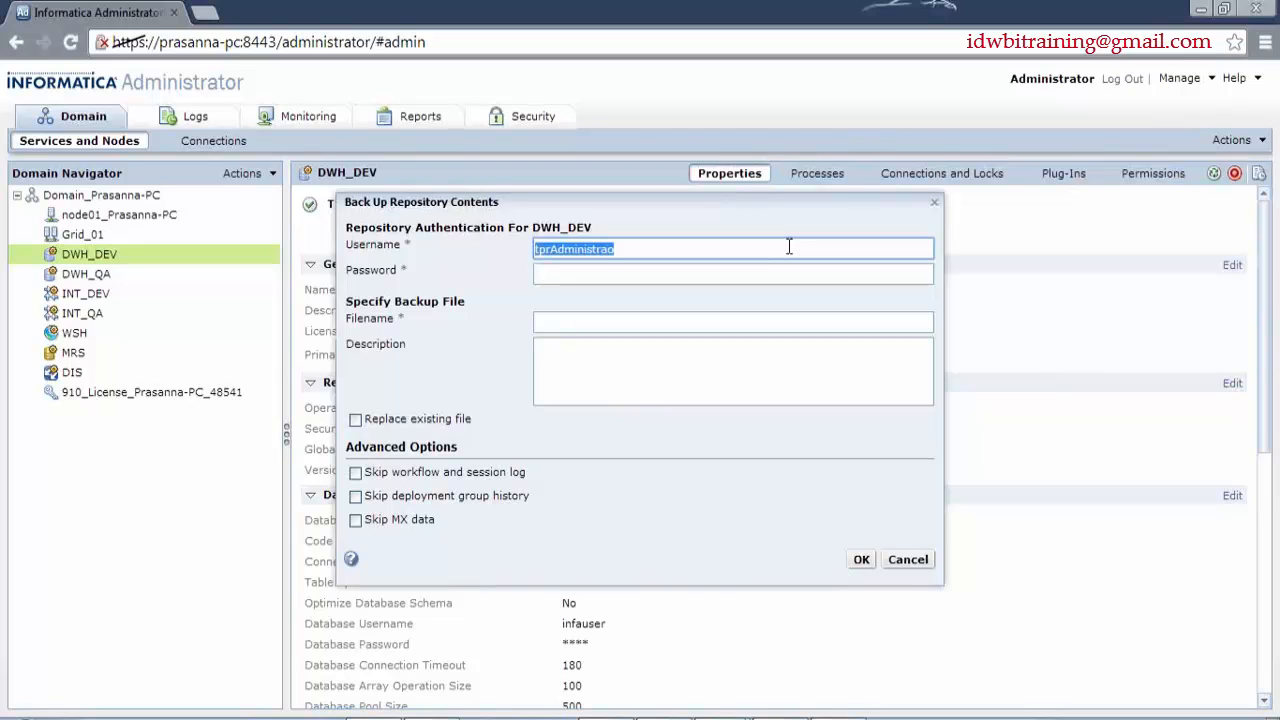
type("Administra")
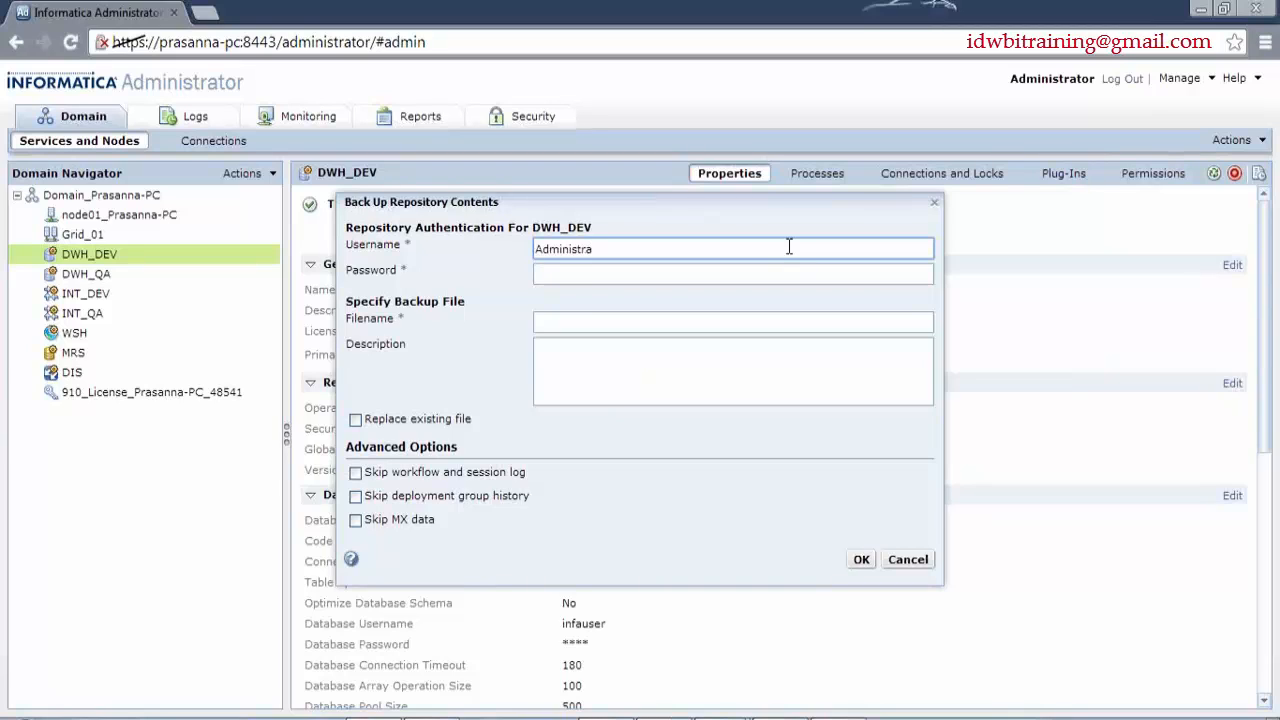
type("tor")
key("ctrl+a")
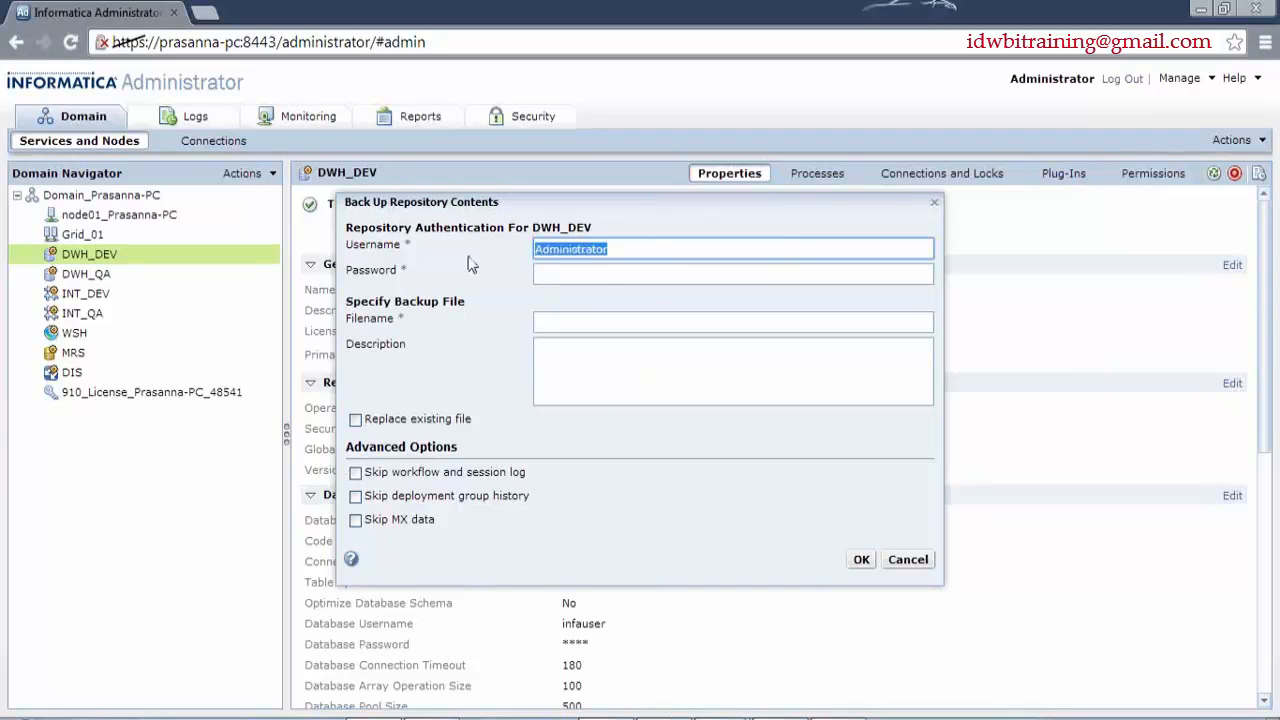
key("Tab")
type("Administrator")
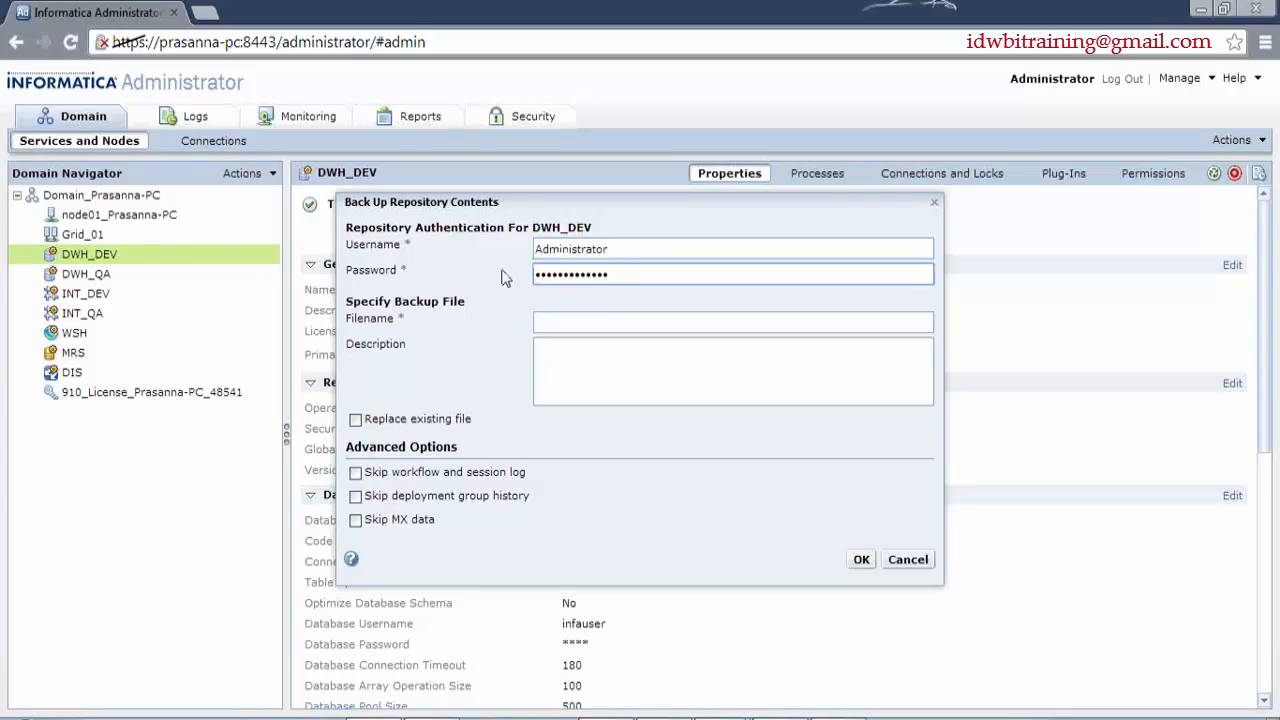
- Name the backup file REPBKP_20140323
left_click(582, 328)
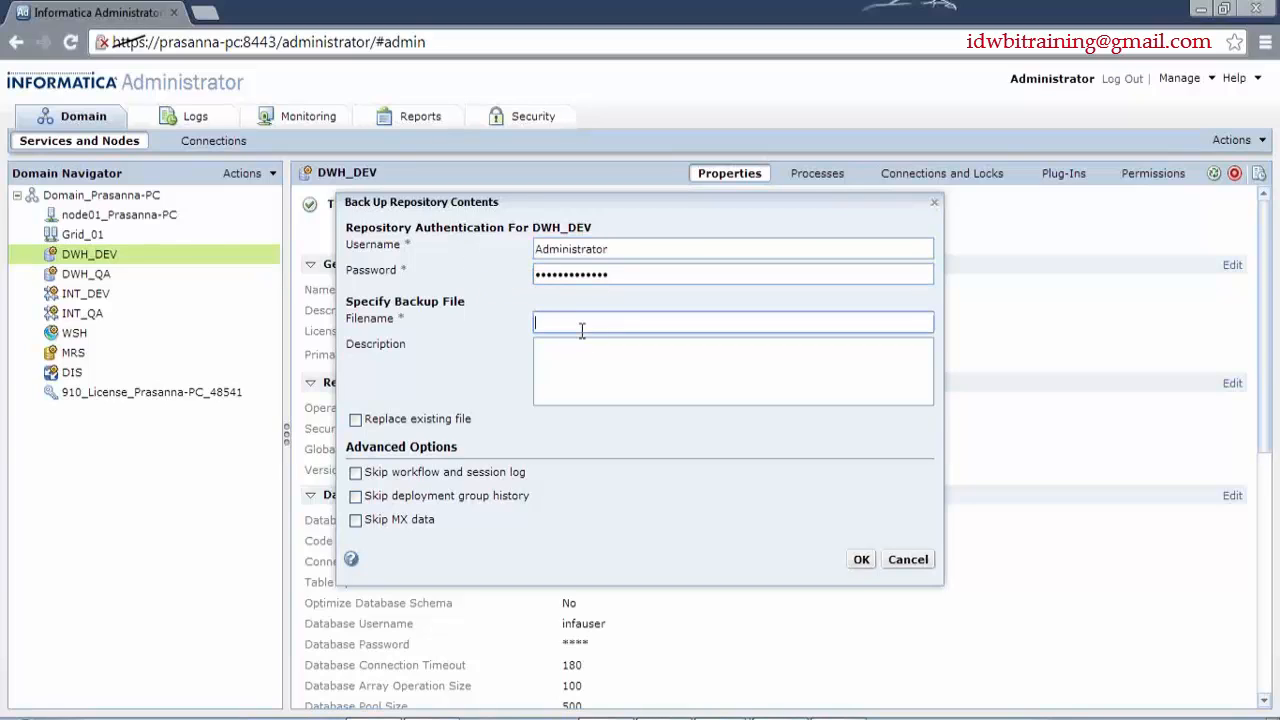
type("REPBKP_20140323")
left_click_drag(640, 323, 597, 323)
double_click(597, 323)
- Enable Replace existing file, skip logs, deployment group history and MX data, and run the backup
left_click(355, 419)
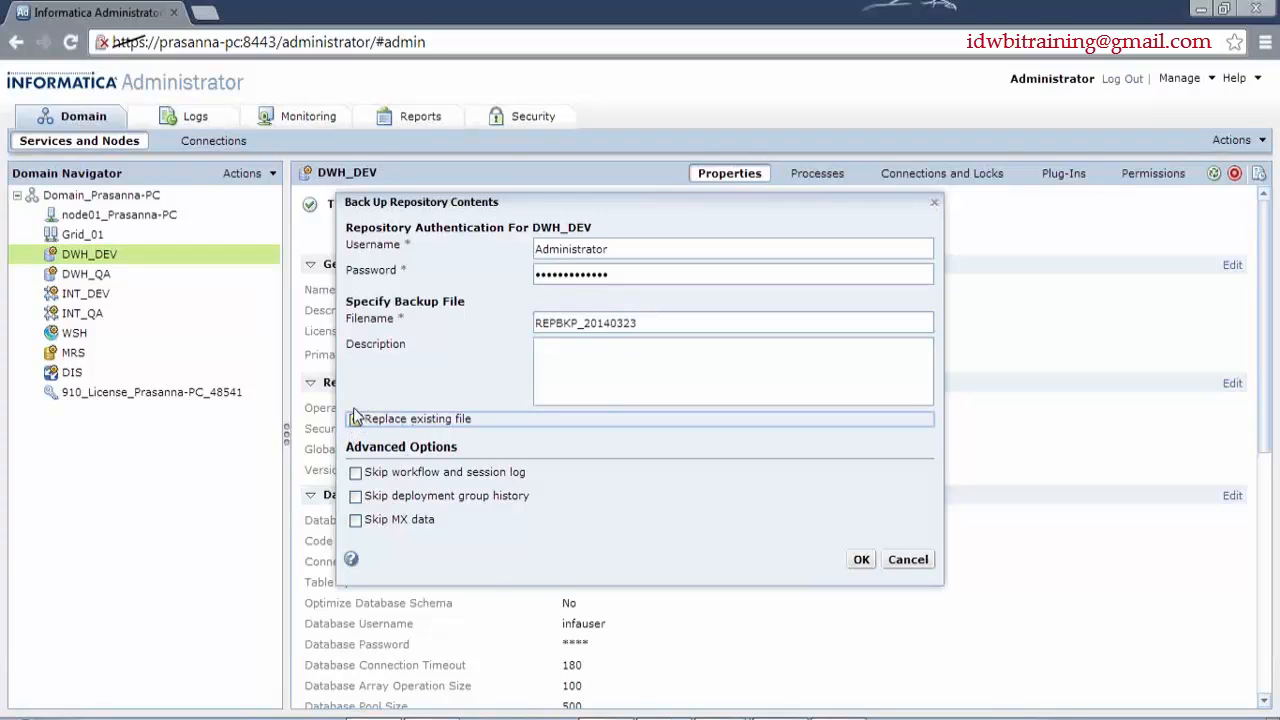
left_click(355, 472)
left_click(355, 496)
left_click(355, 520)
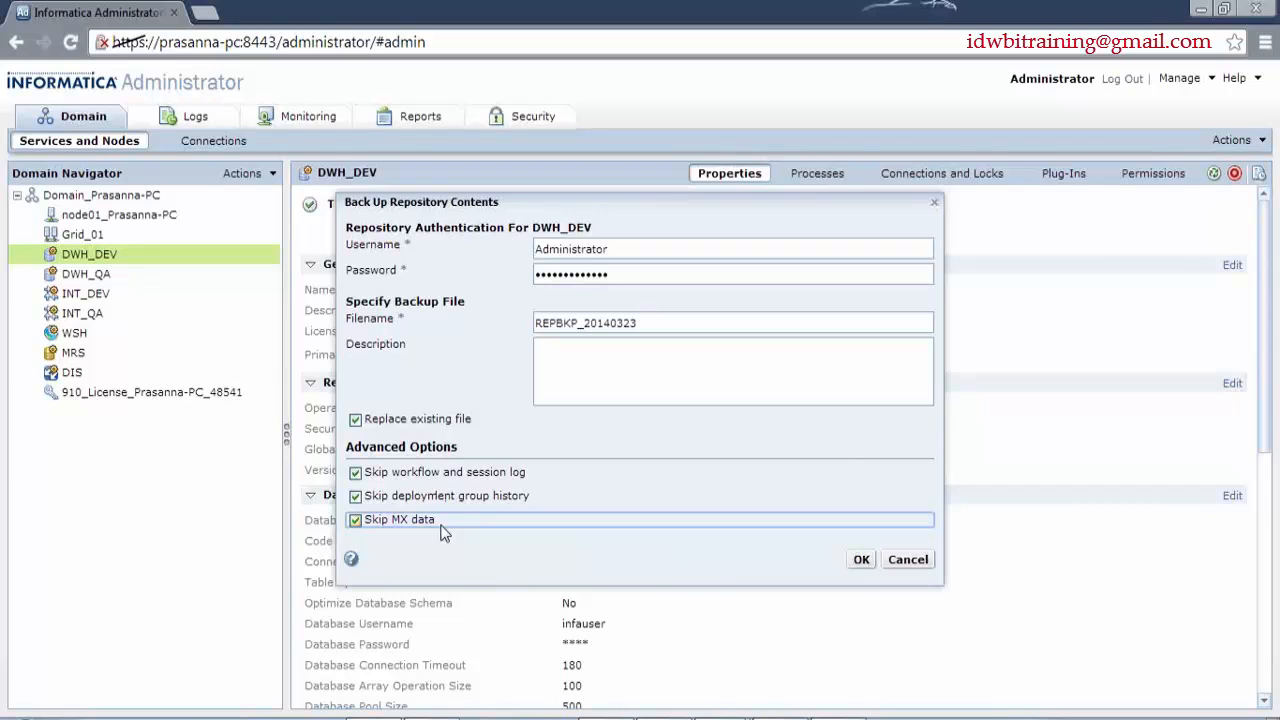
mouse_move(651, 204)
left_mouse_down()
mouse_move(548, 173)
mouse_move(574, 211)
mouse_move(637, 211)
mouse_move(661, 187)
left_mouse_up()
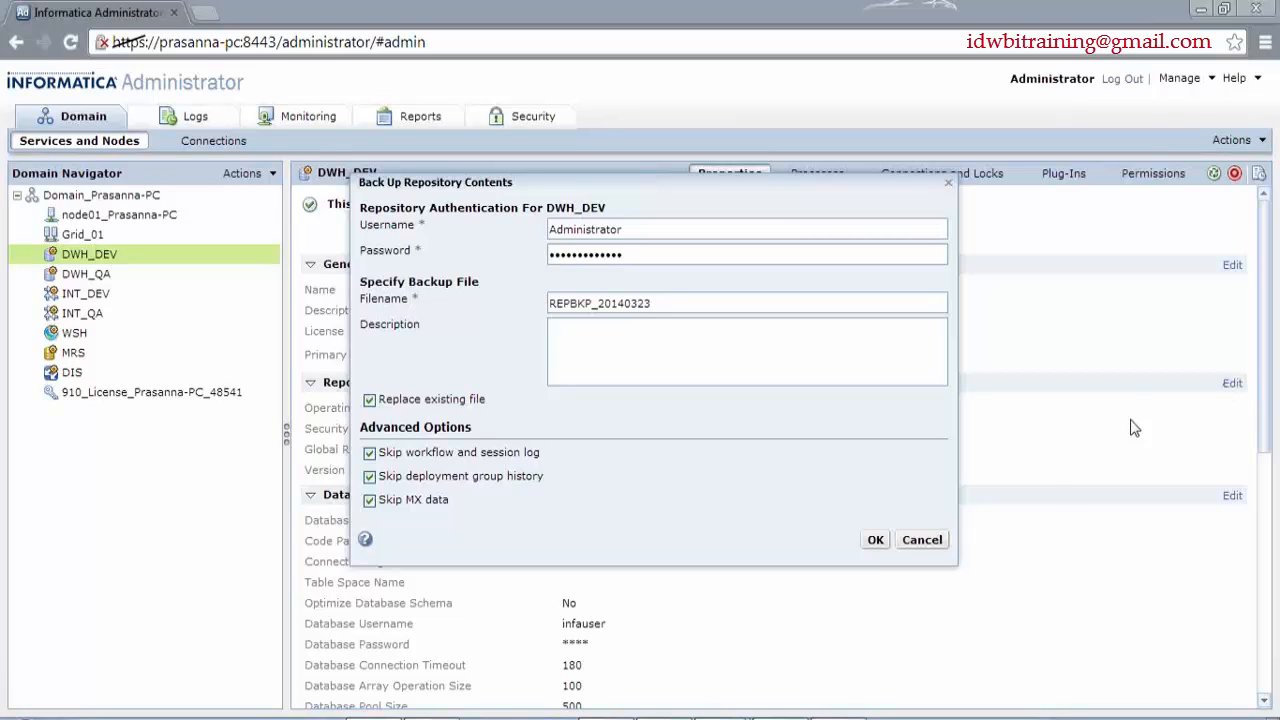
left_click(877, 542)
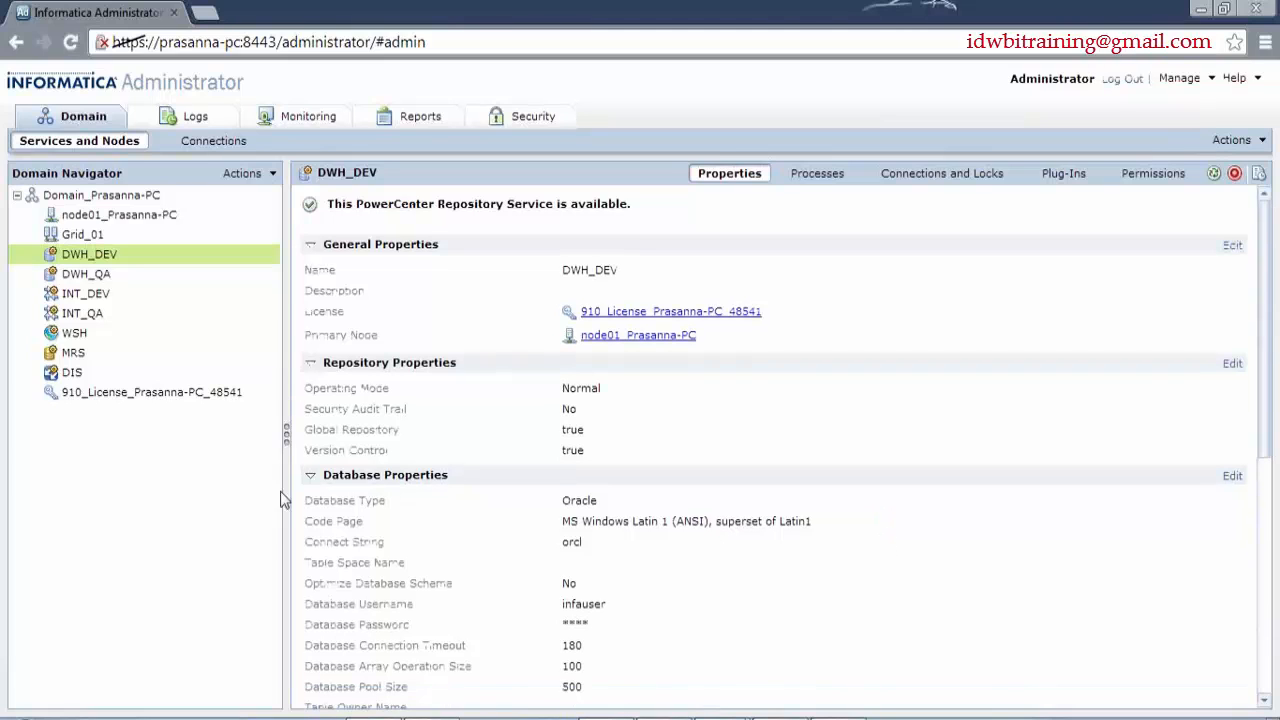
- Copy the node's Backup Directory path from its properties and paste it into Windows search
left_click(110, 216)
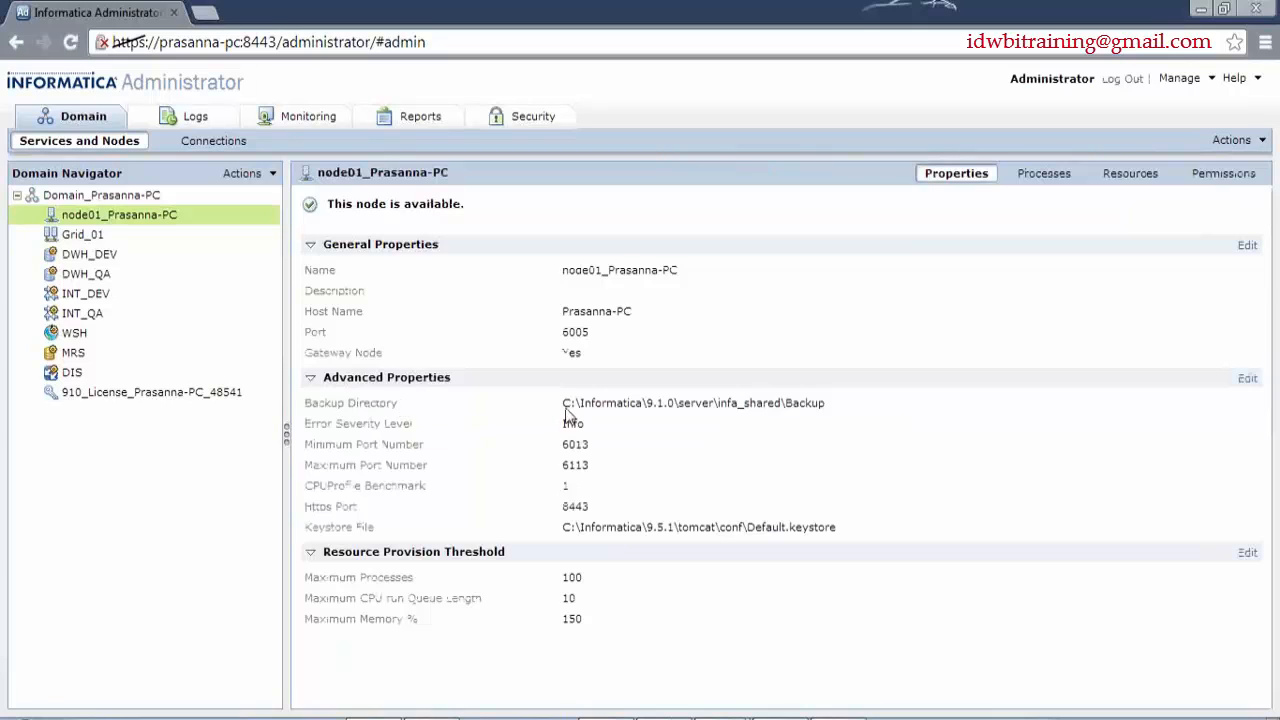
left_click_drag(563, 408, 832, 410)
key("ctrl+c")
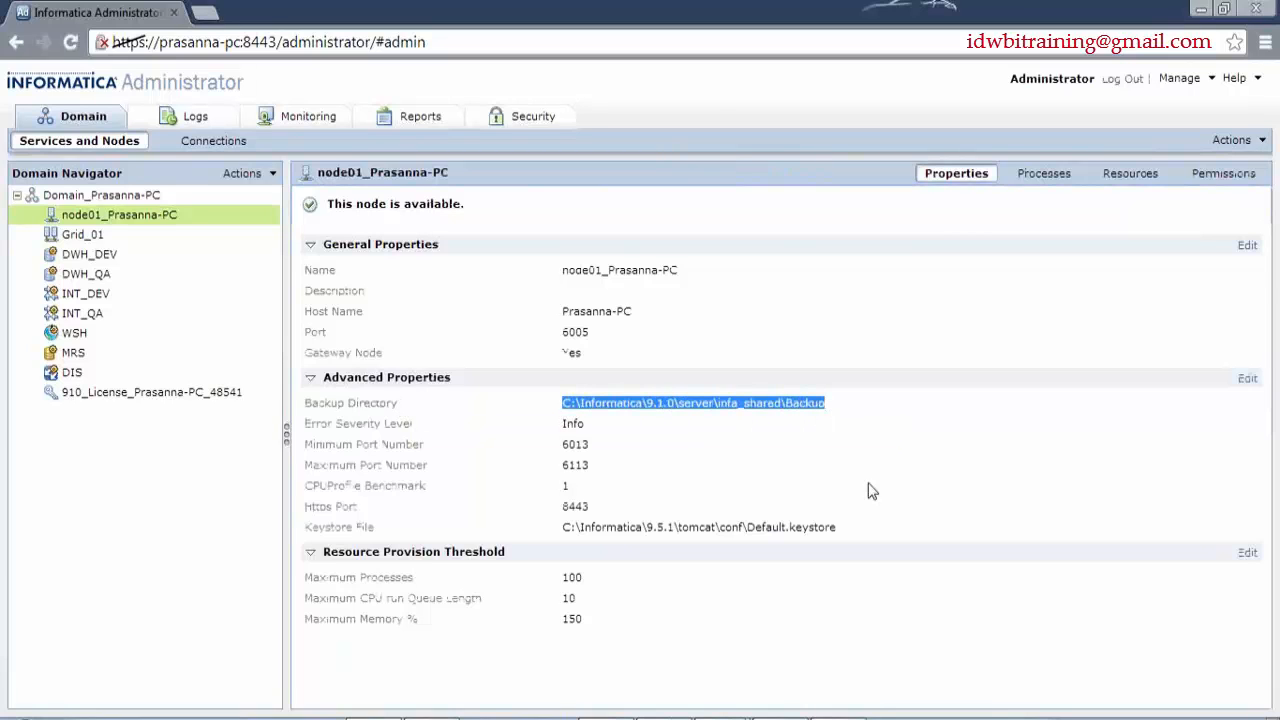
key("super")
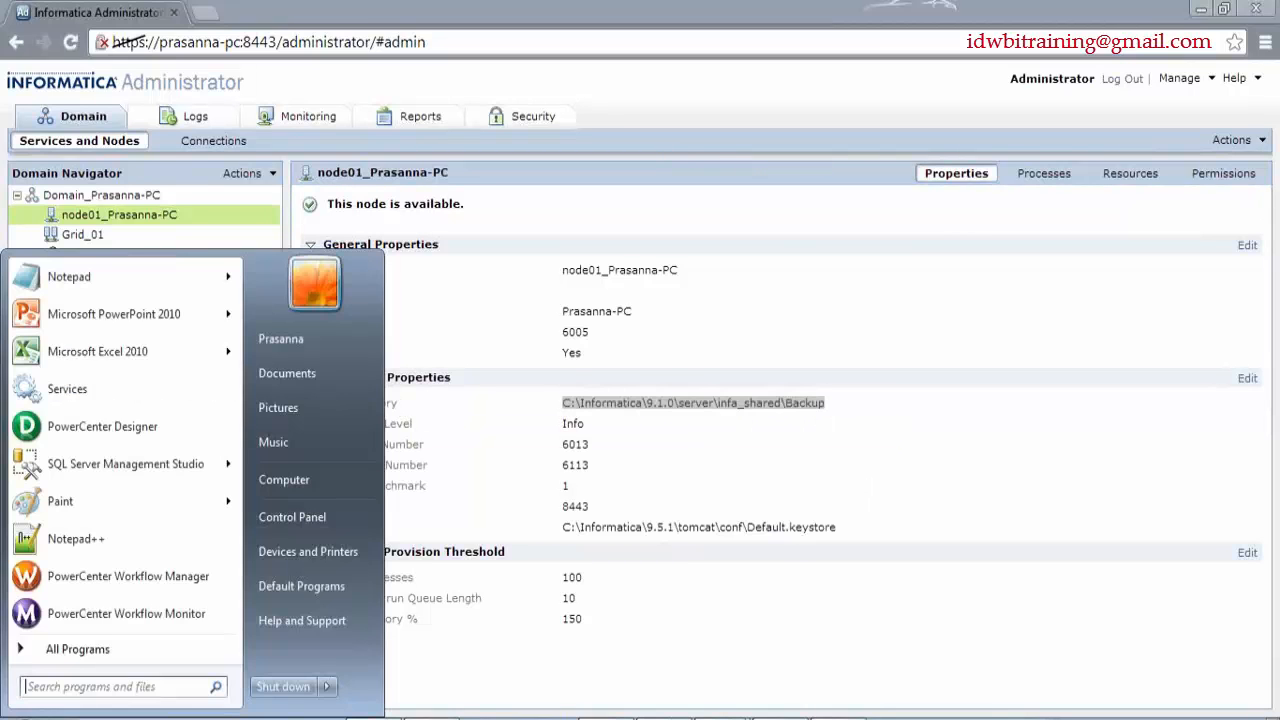
key("ctrl+v")
- Open the infa_shared Backup folder, check REPBKP_20140323.rep is listed, and close the folder
key("Return")
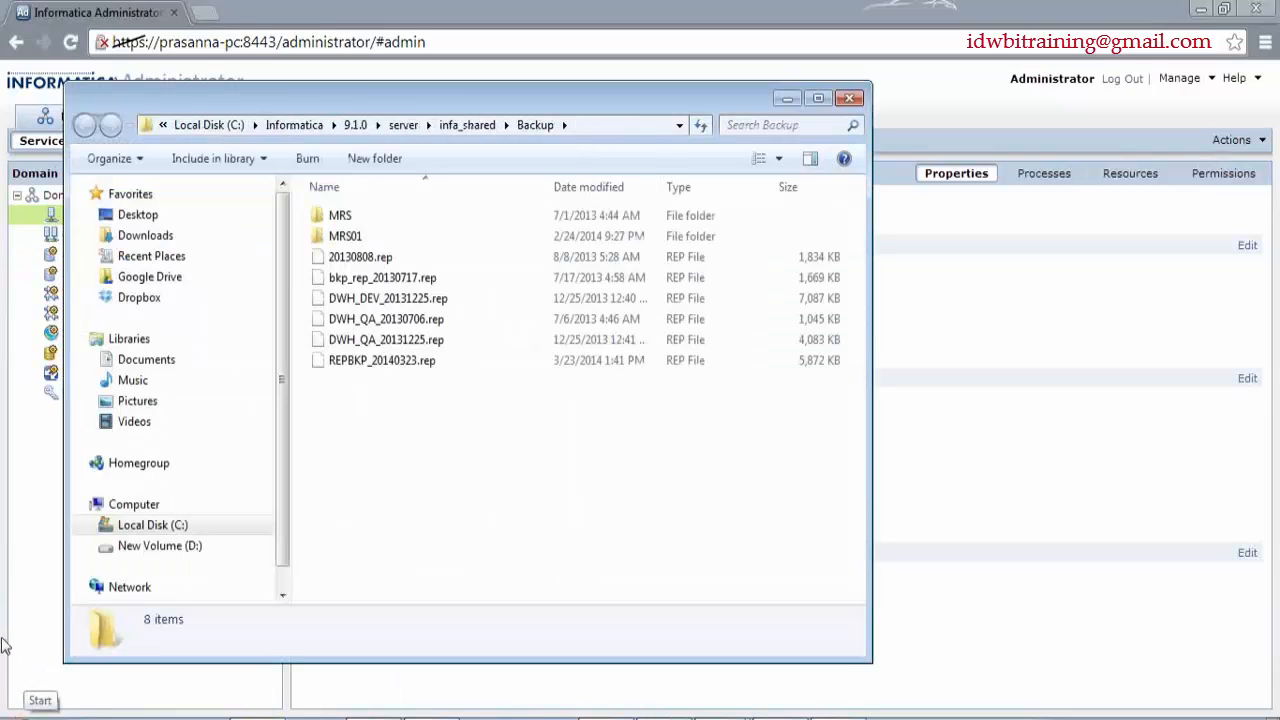
left_click(603, 366)
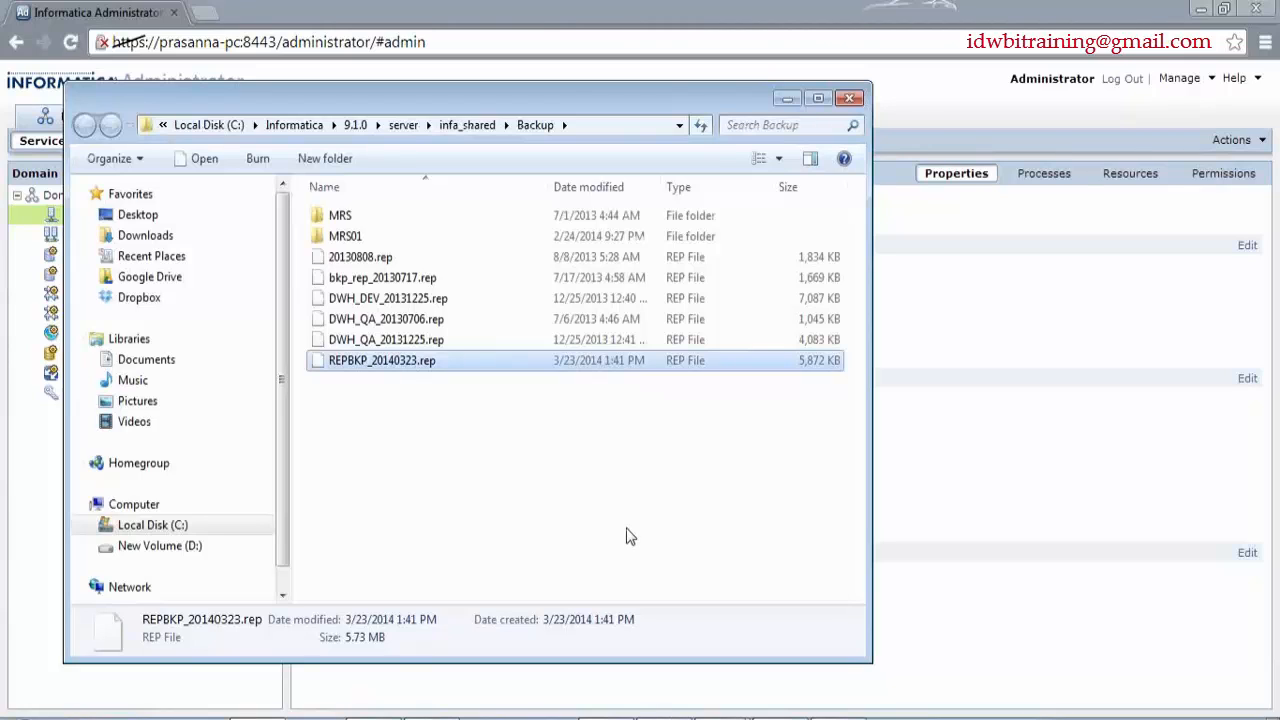
left_click(851, 100)
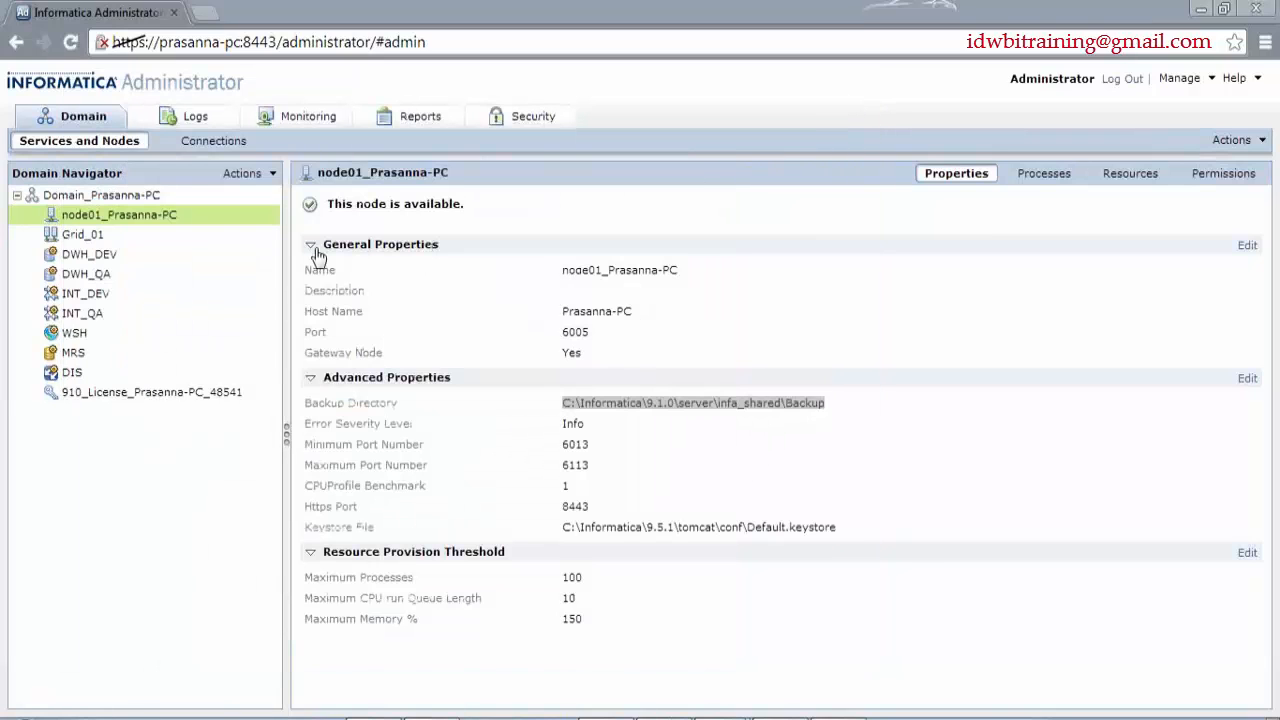
- Select DWH_DEV in the Domain Navigator to show its repository service properties
left_click(95, 263)
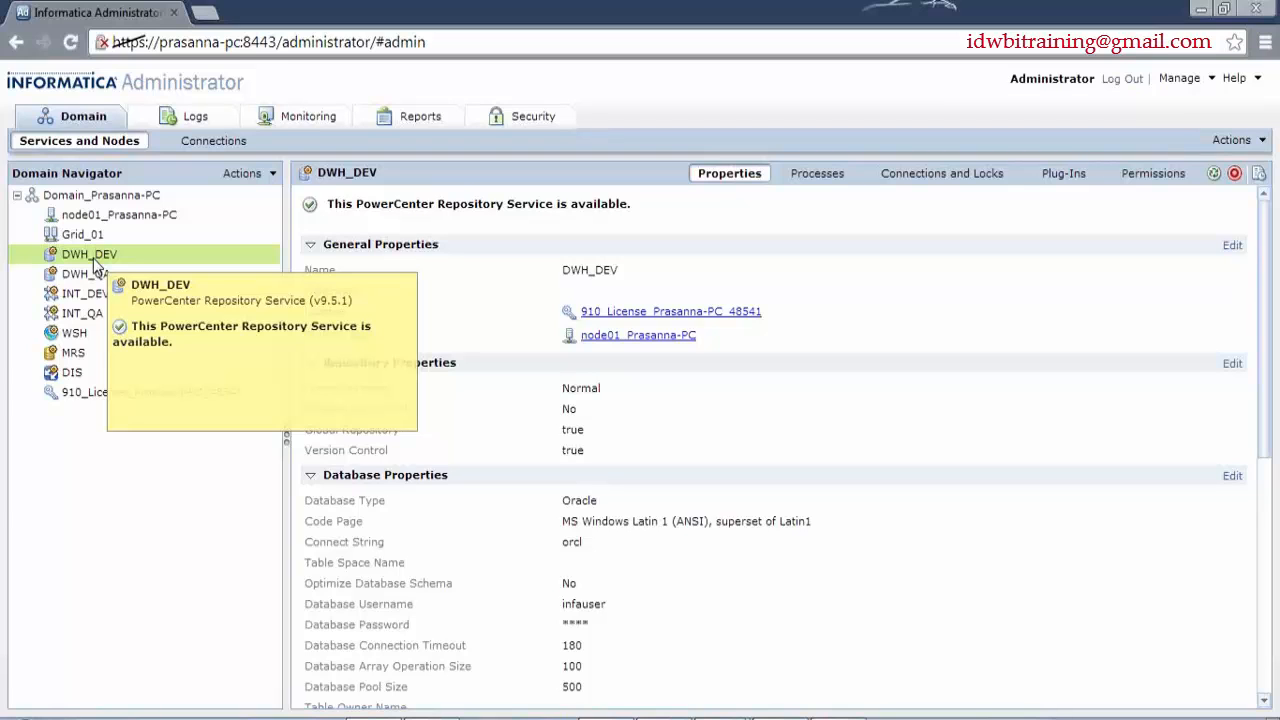
- Bring Oracle SQL Developer, showing the OPB_CM_DEPDETAIL table columns, to the front
left_click(308, 718)
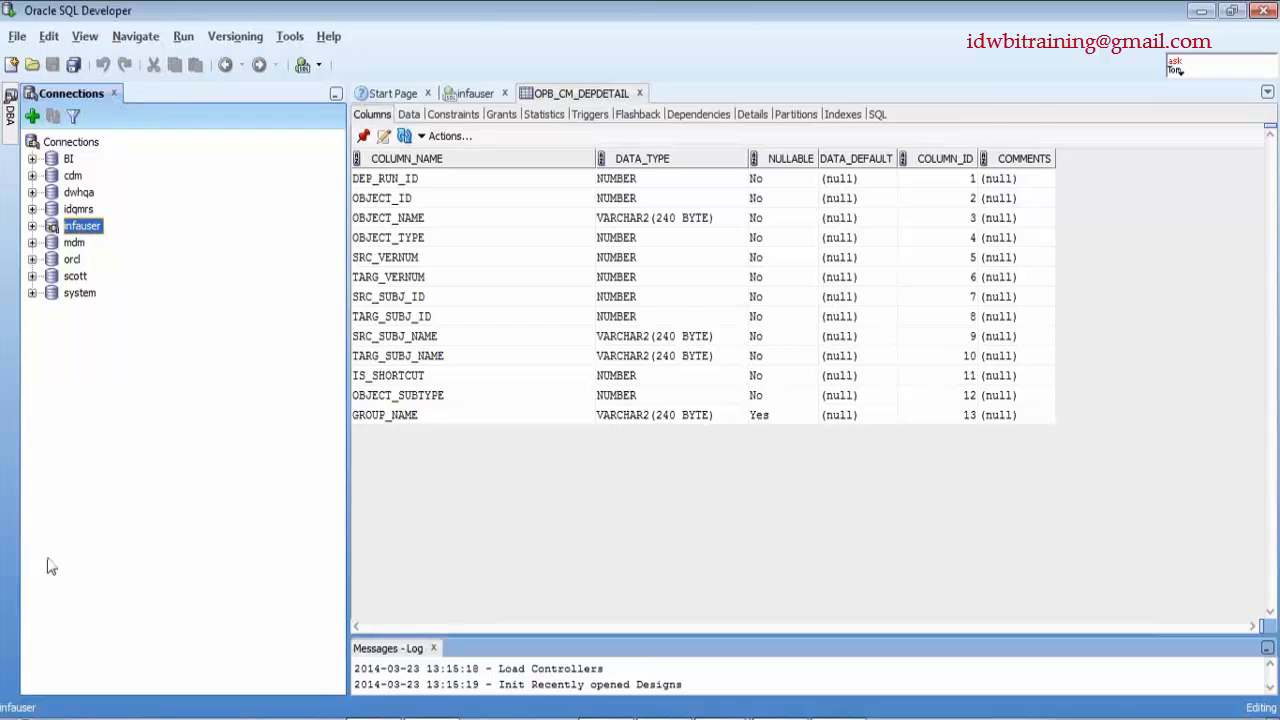
- Back in Administrator, view DWH_DEV's backup files list including REPBKP_20140323, then close it
left_click(380, 718)
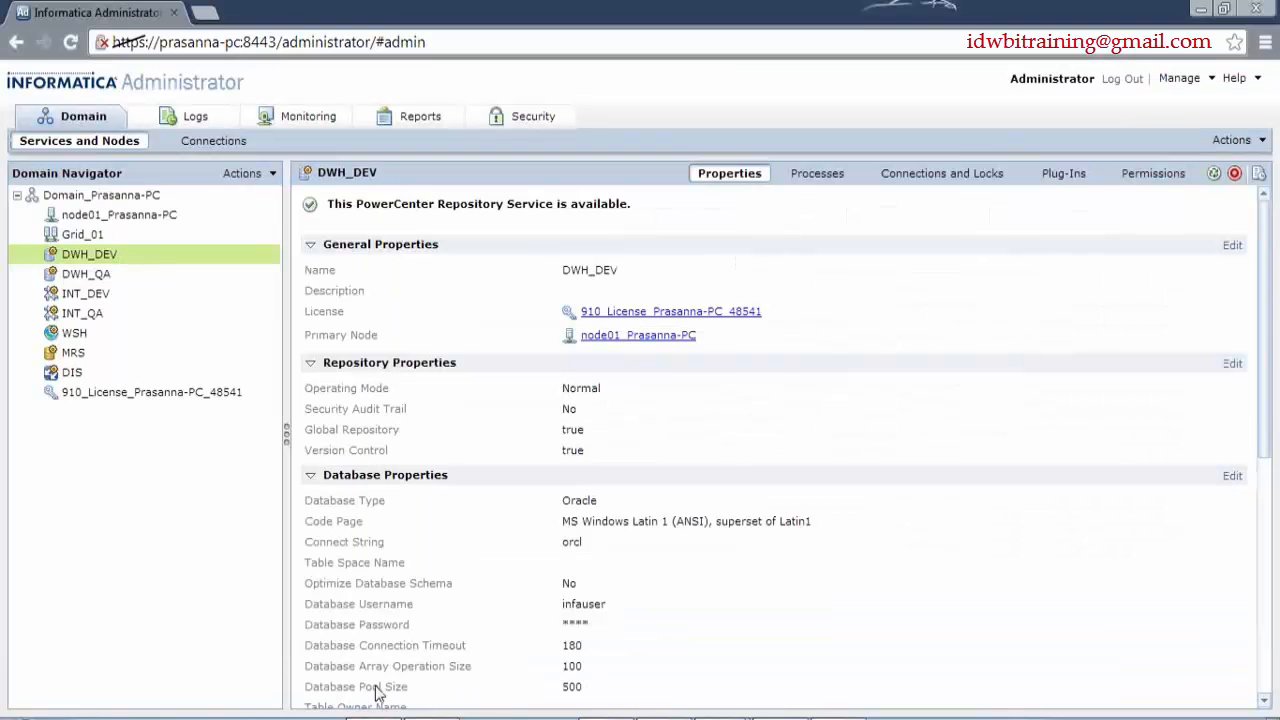
left_click(1245, 141)
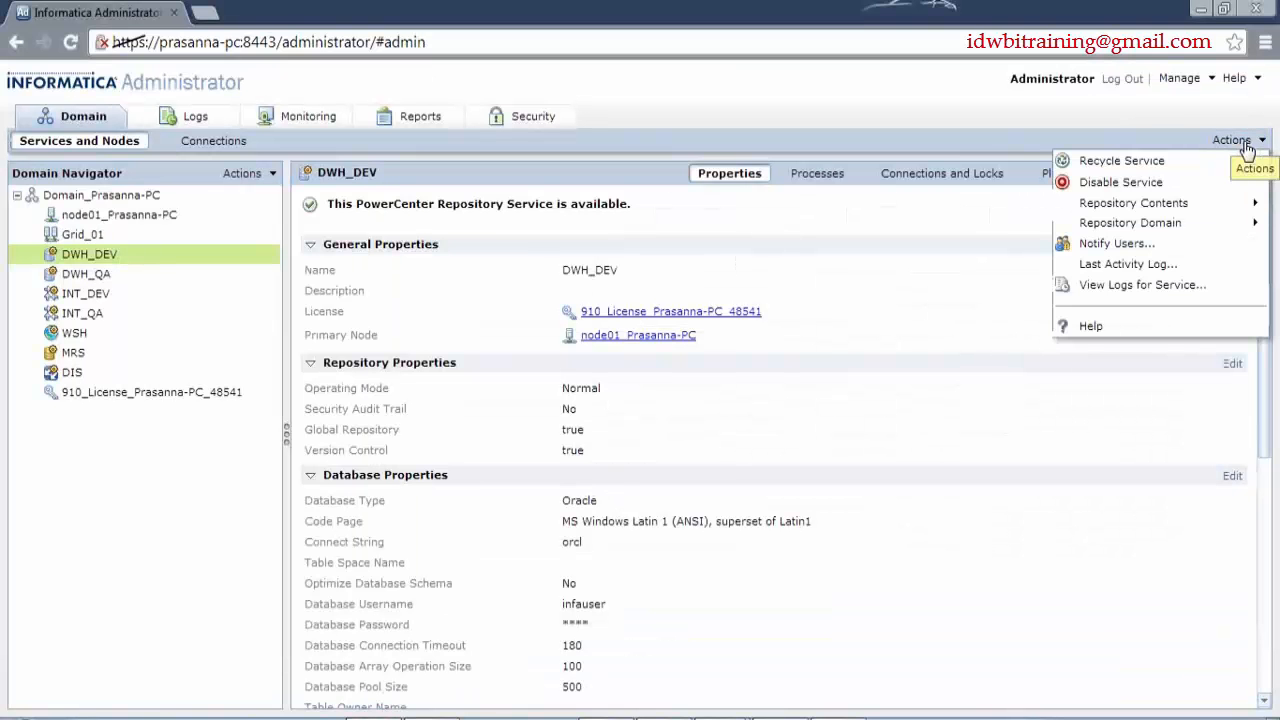
mouse_move(1168, 208)
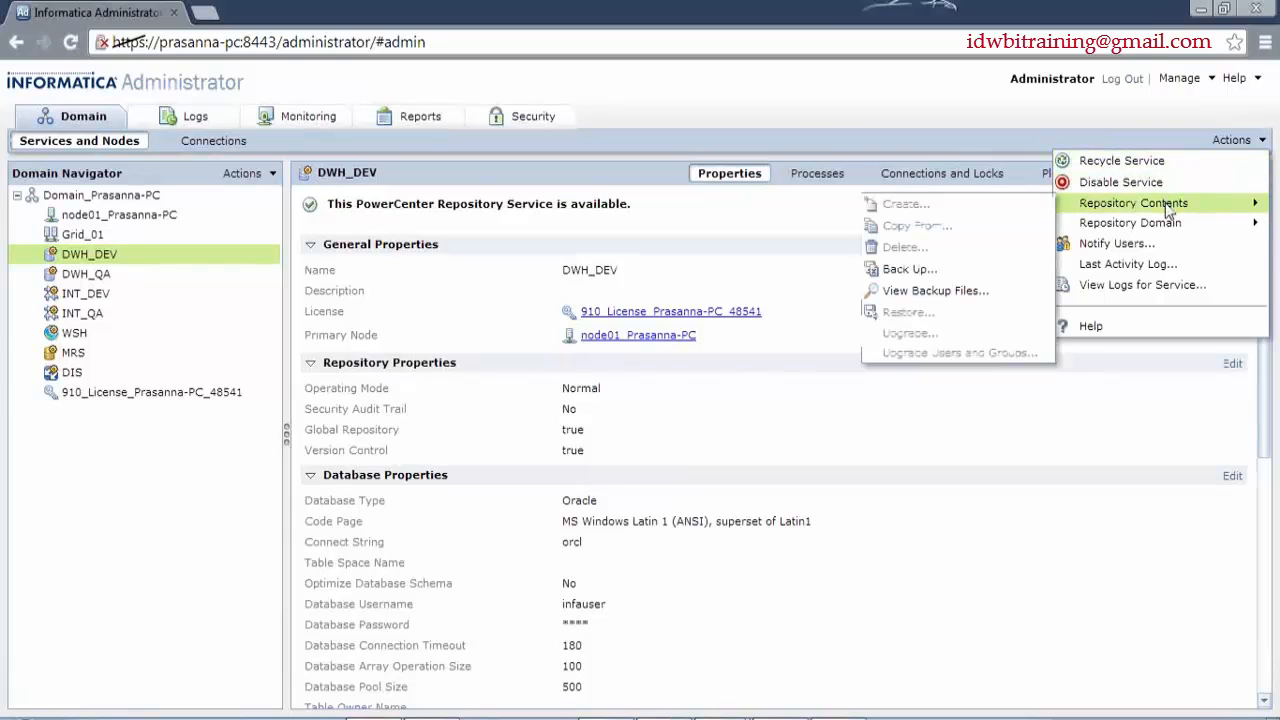
left_click(953, 297)
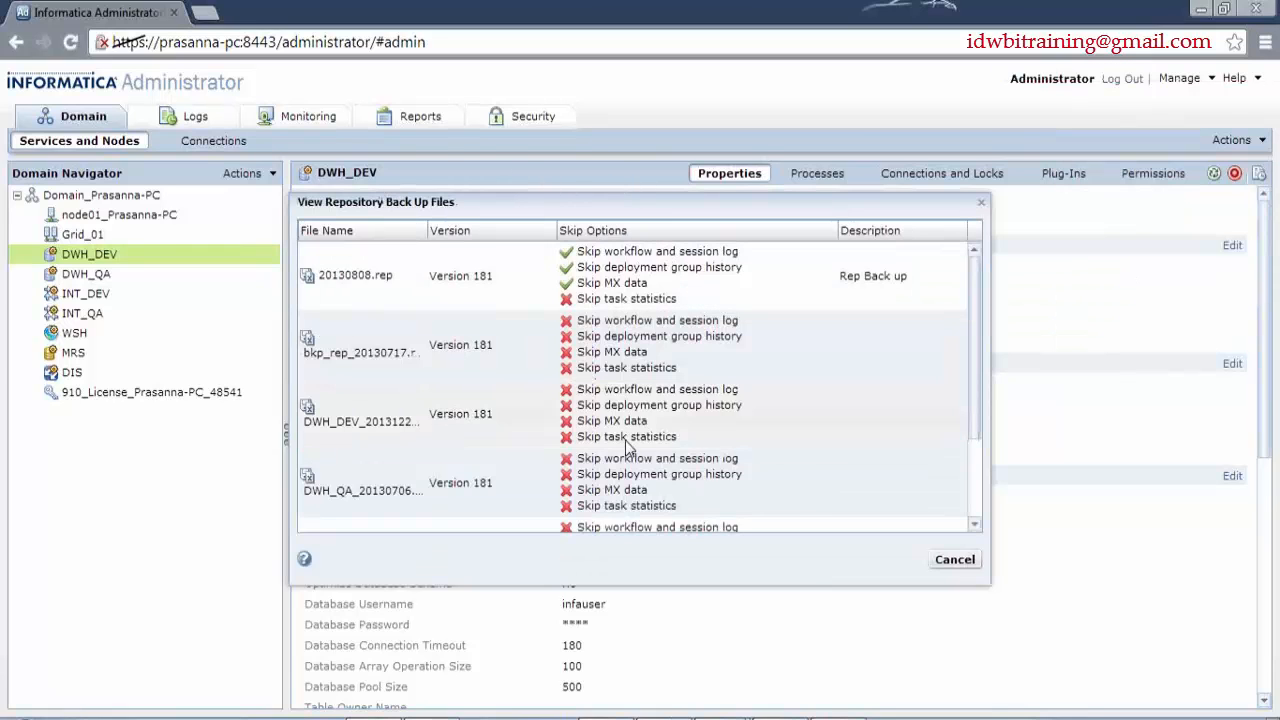
left_click_drag(803, 203, 588, 163)
left_click_drag(761, 293, 762, 262)
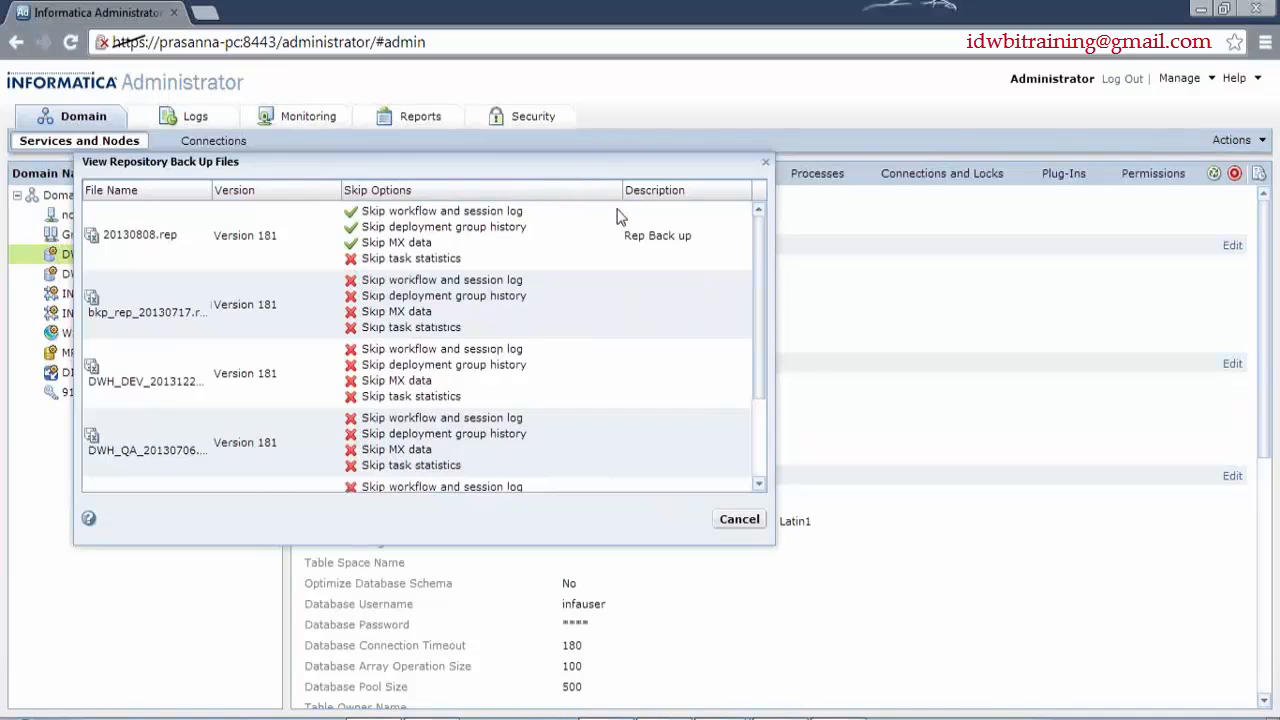
left_click(740, 519)
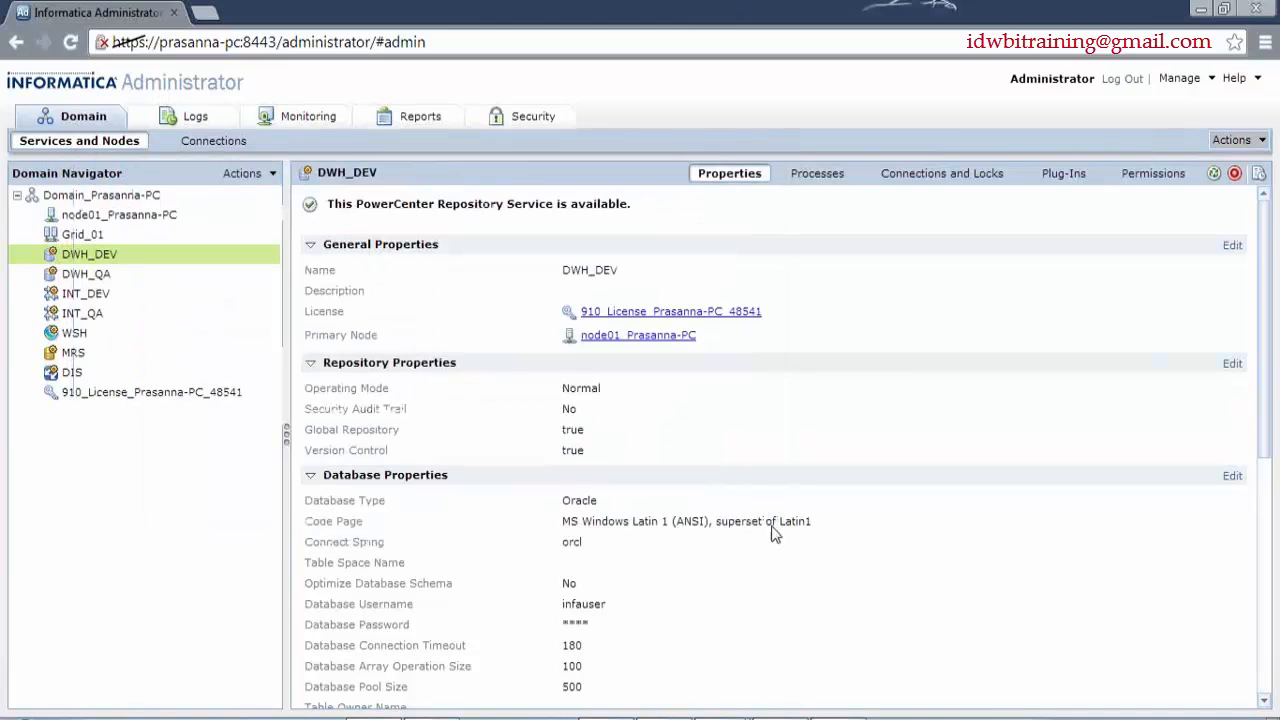
left_click(1250, 141)
mouse_move(1200, 205)
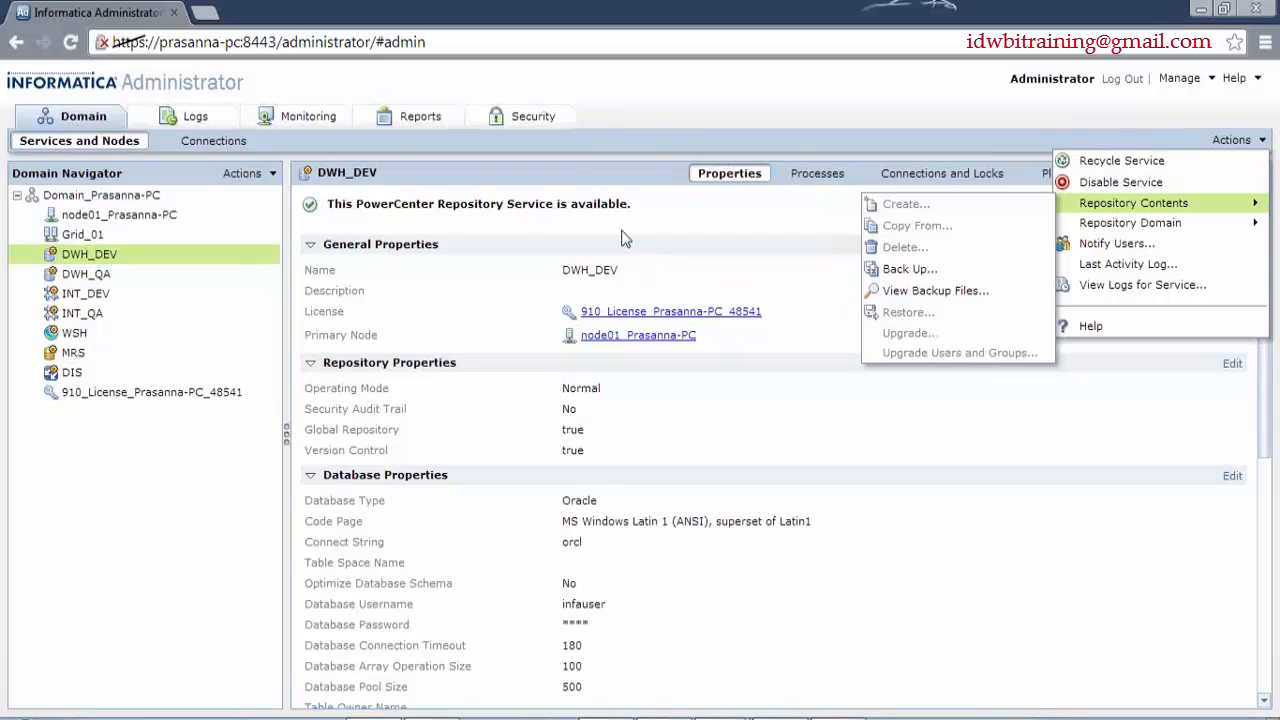
left_click(370, 221)
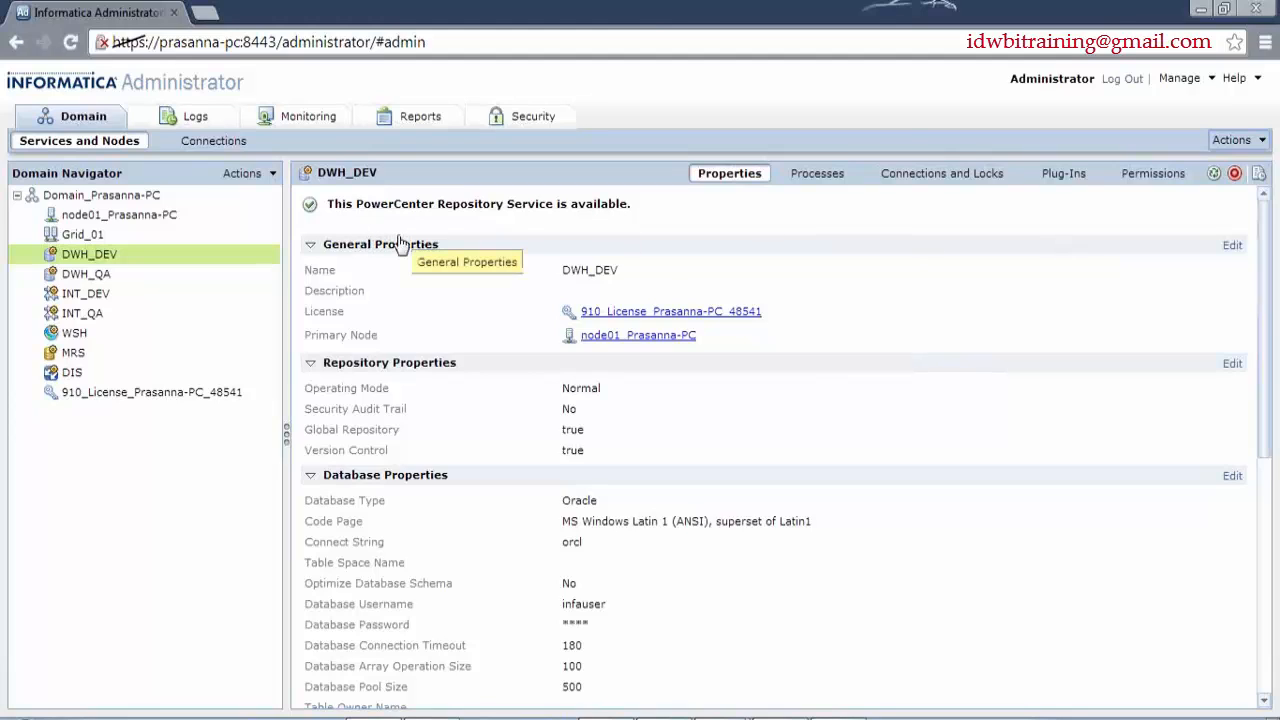
left_click(1252, 140)
mouse_move(1133, 203)
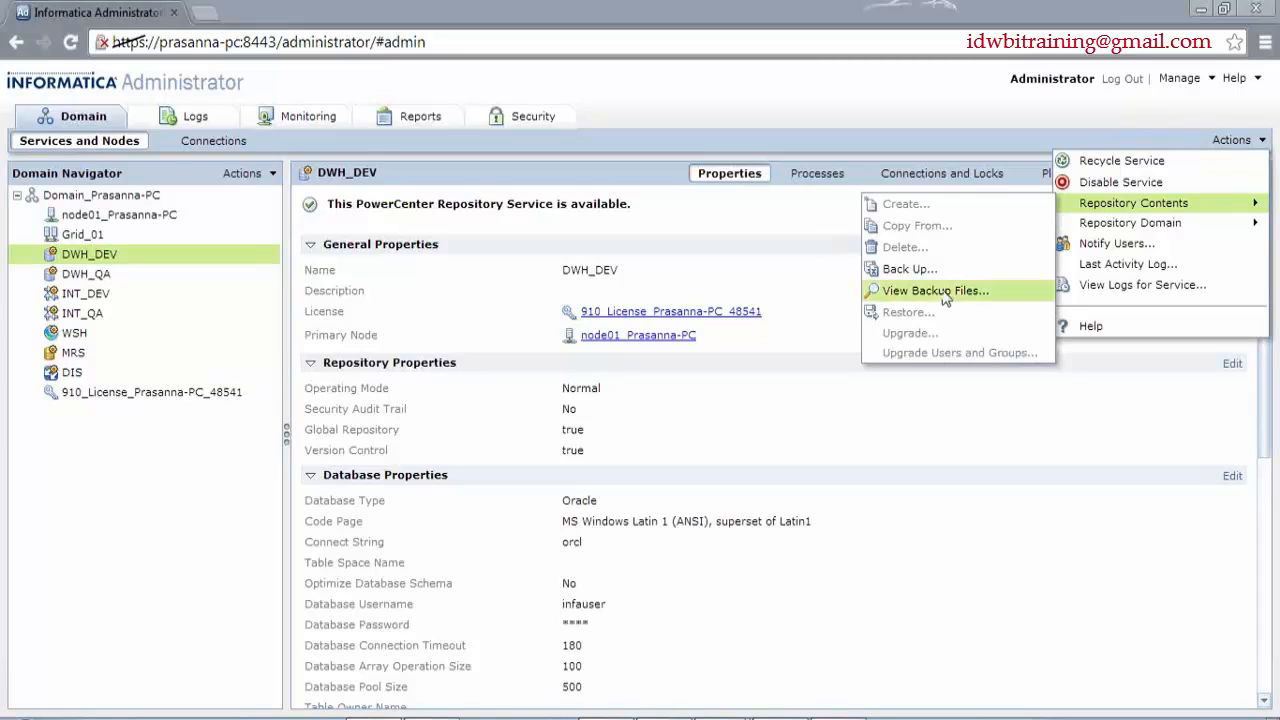
left_click(988, 311)
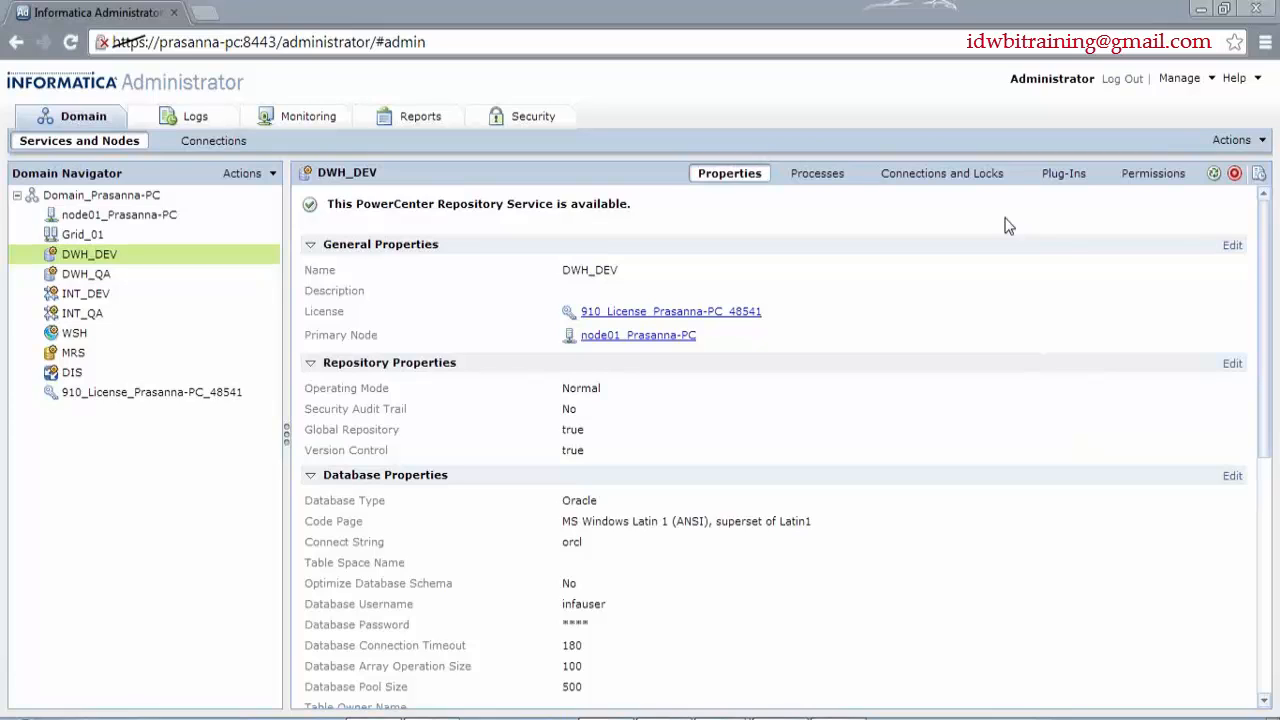
left_click(1238, 146)
mouse_move(1192, 212)
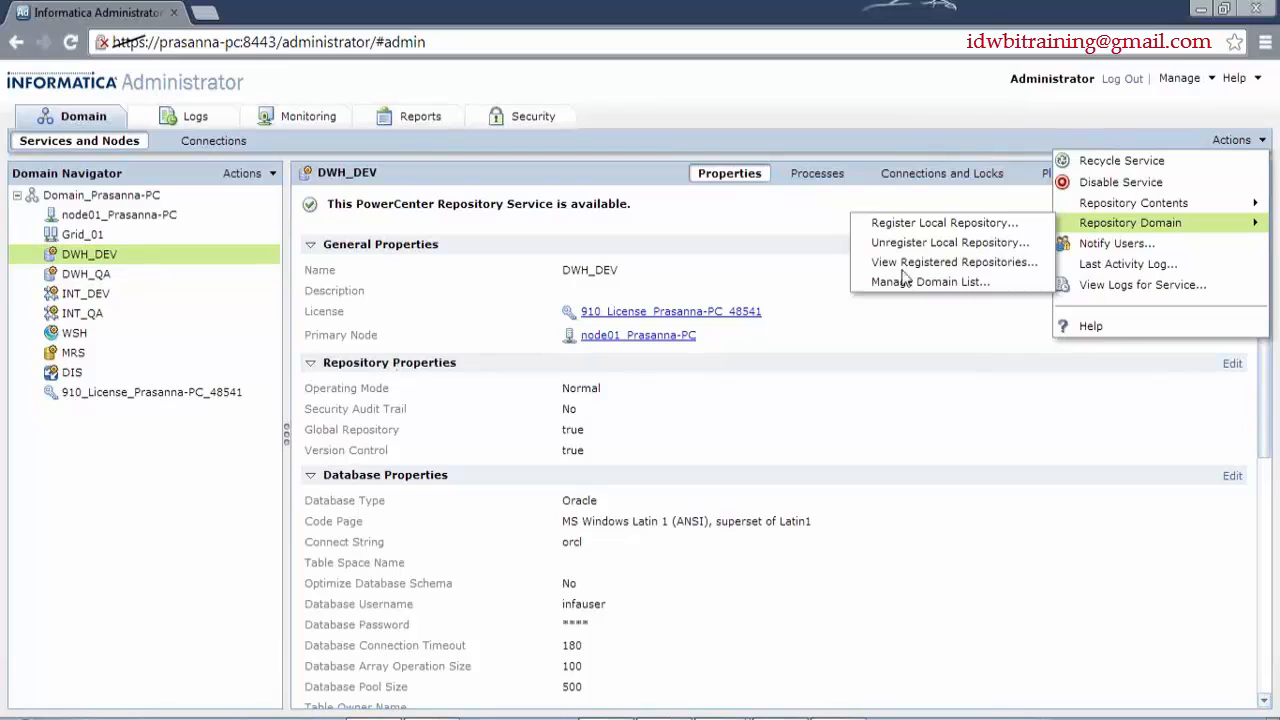
left_click(985, 263)
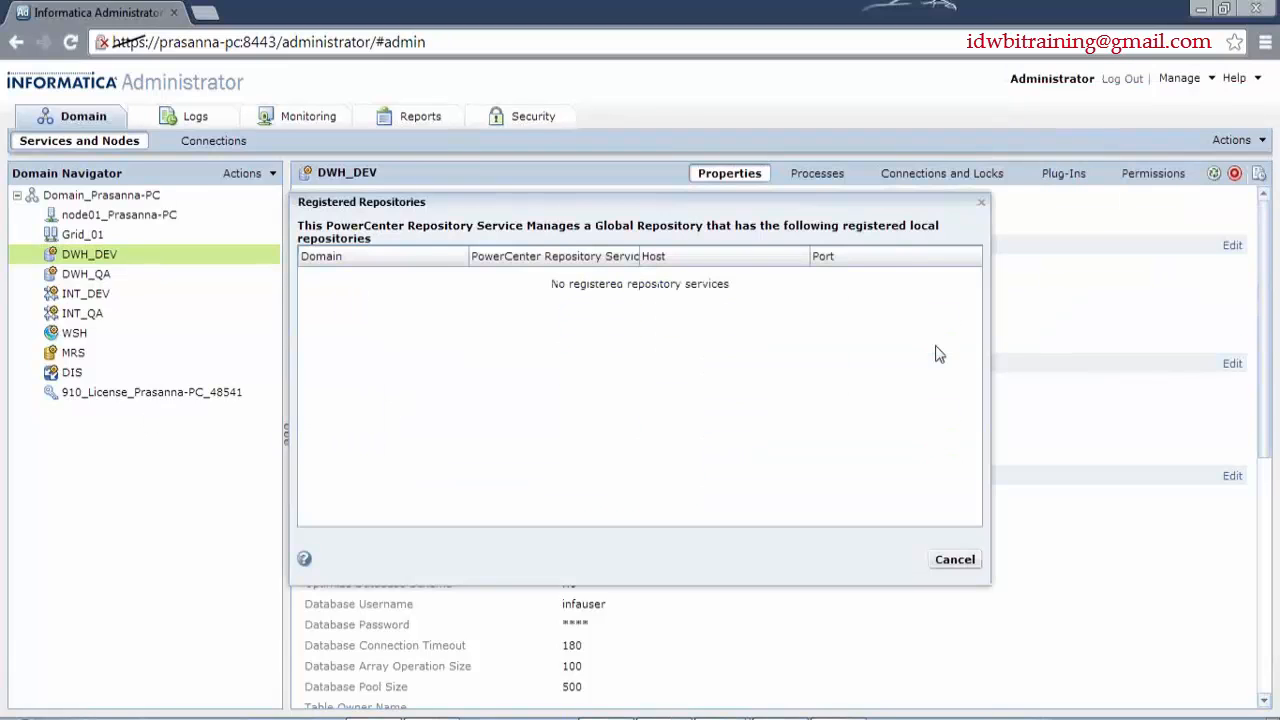
left_click(981, 203)
left_click(1231, 142)
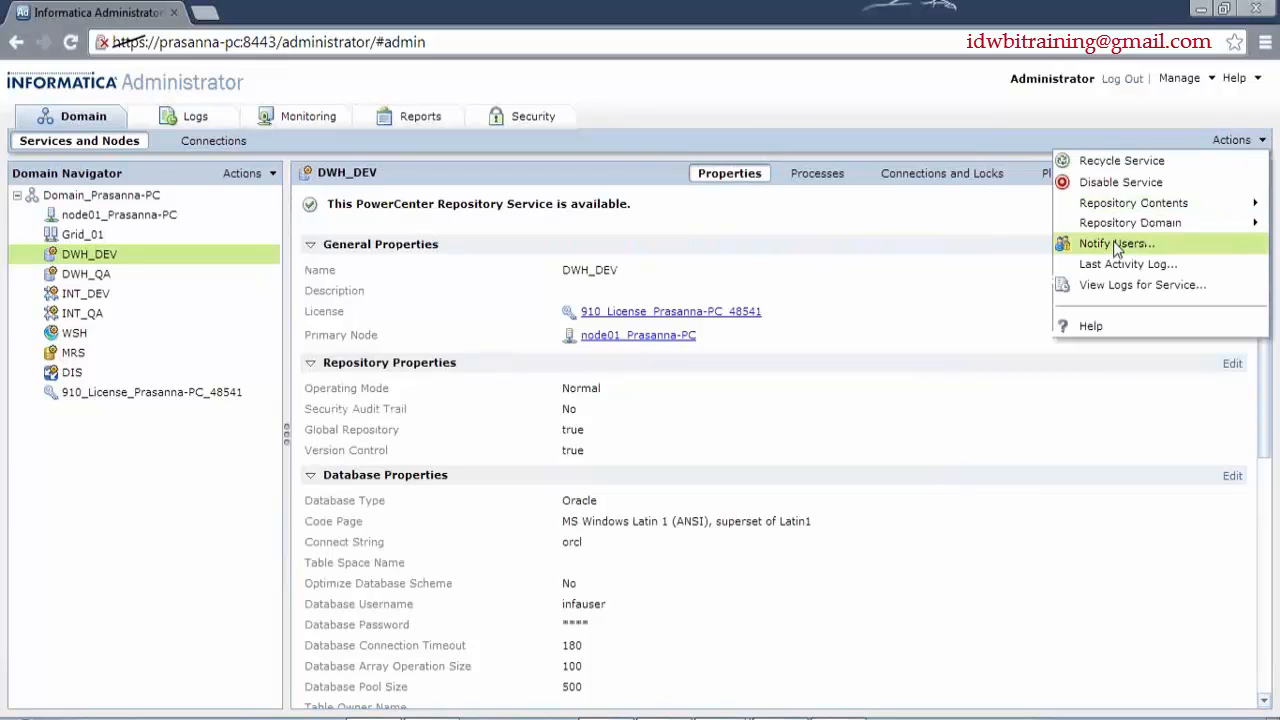
mouse_move(1110, 210)
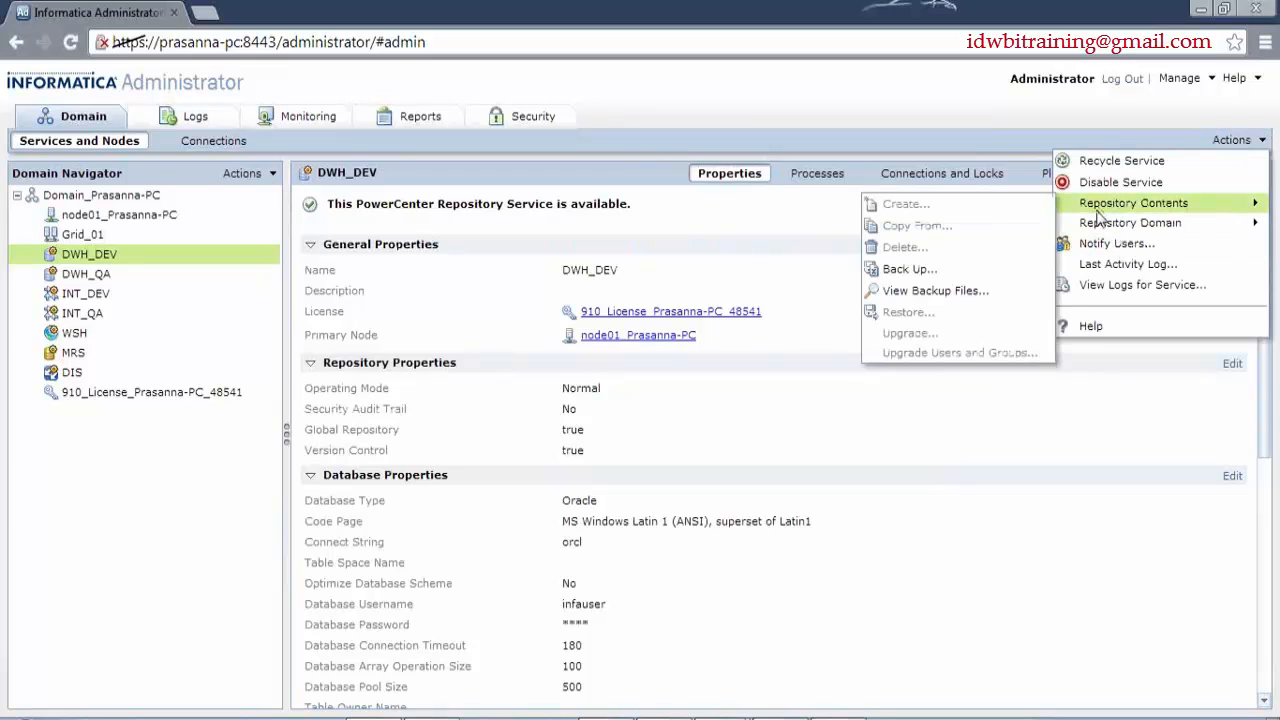
left_click(945, 224)
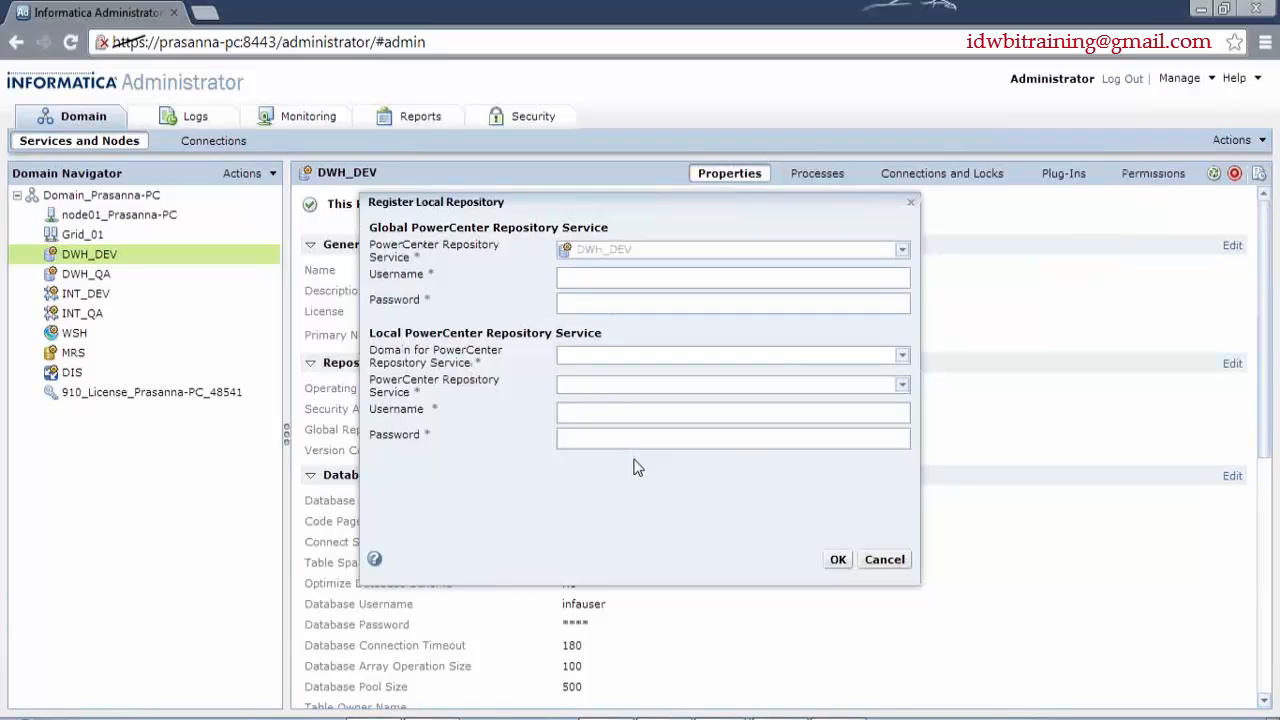
left_click(897, 566)
left_click(1235, 140)
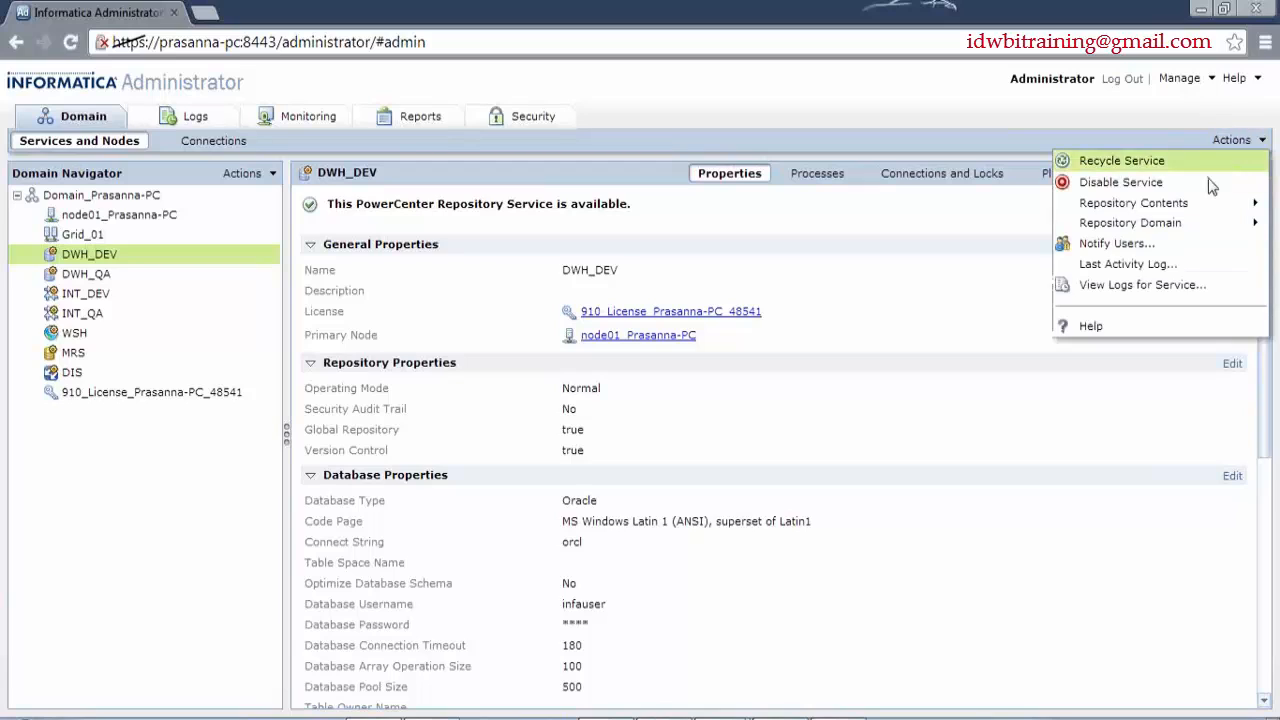
mouse_move(1201, 231)
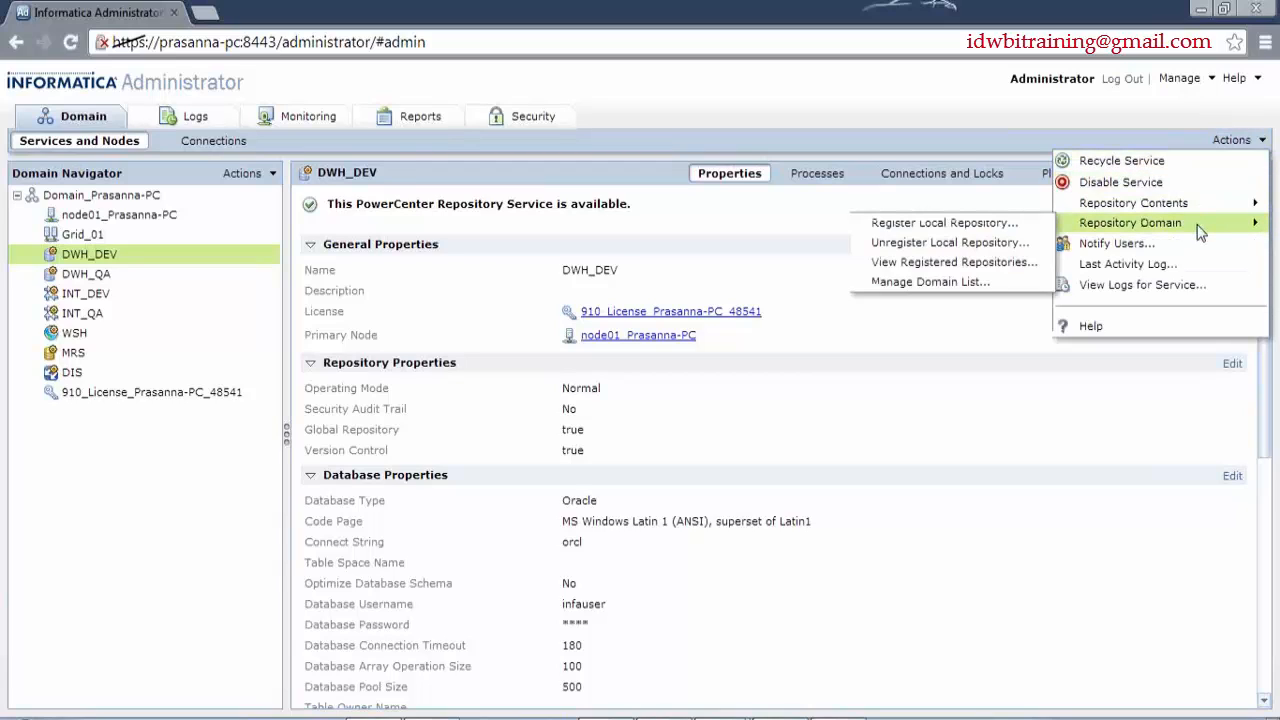
- Notify DWH_DEV users: 'This is a message from the Admin that the server will not be available for the next 10 mins'
left_click(1116, 243)
left_click(701, 361)
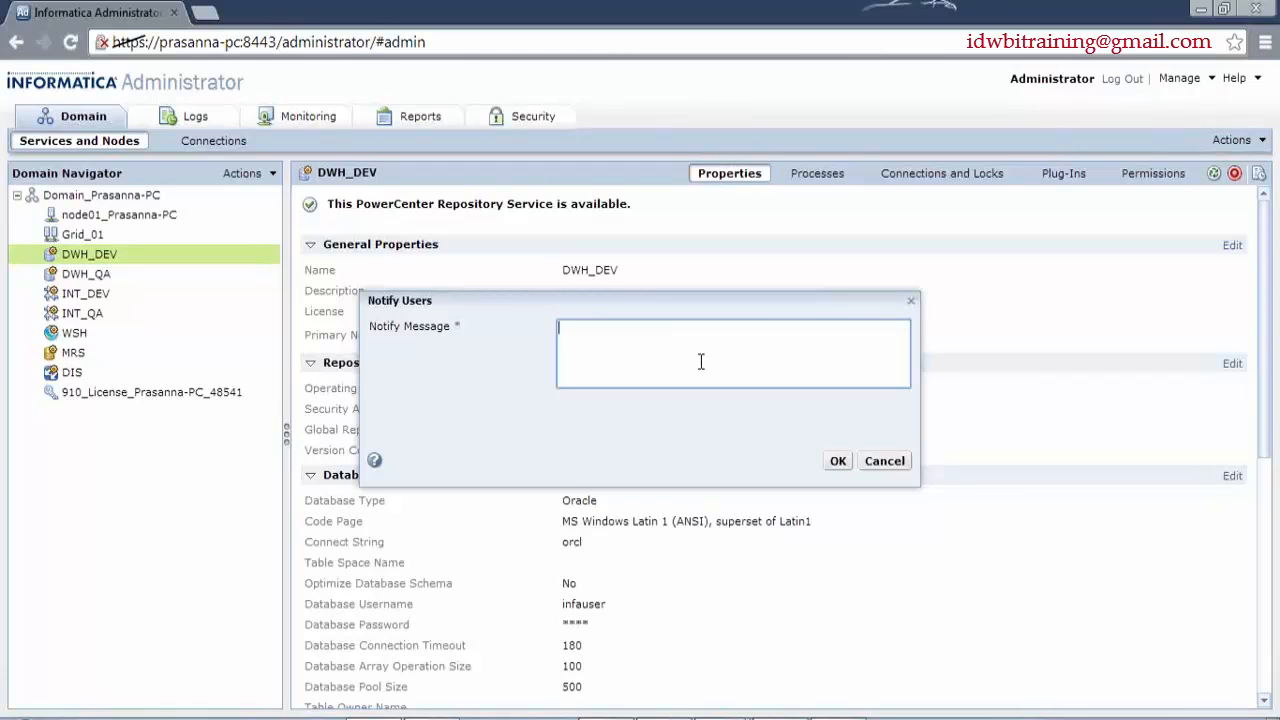
type("This is a message from the Admin")
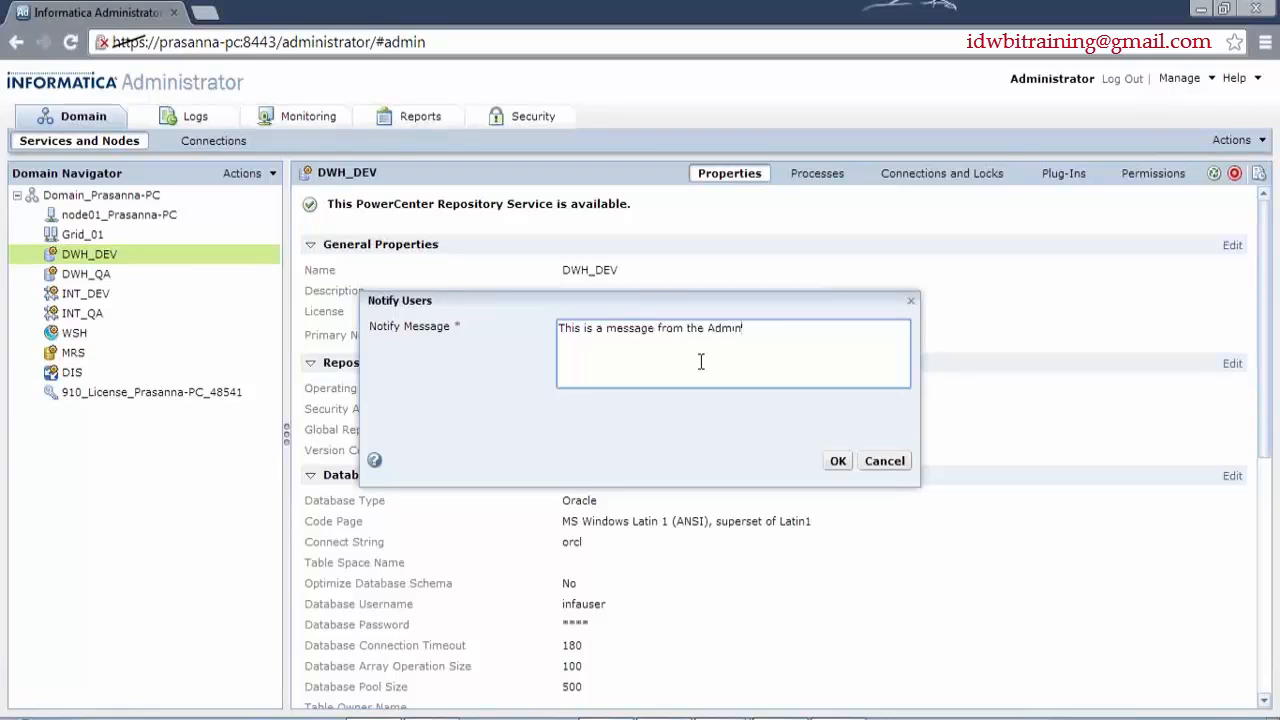
type(" that the server will not be")
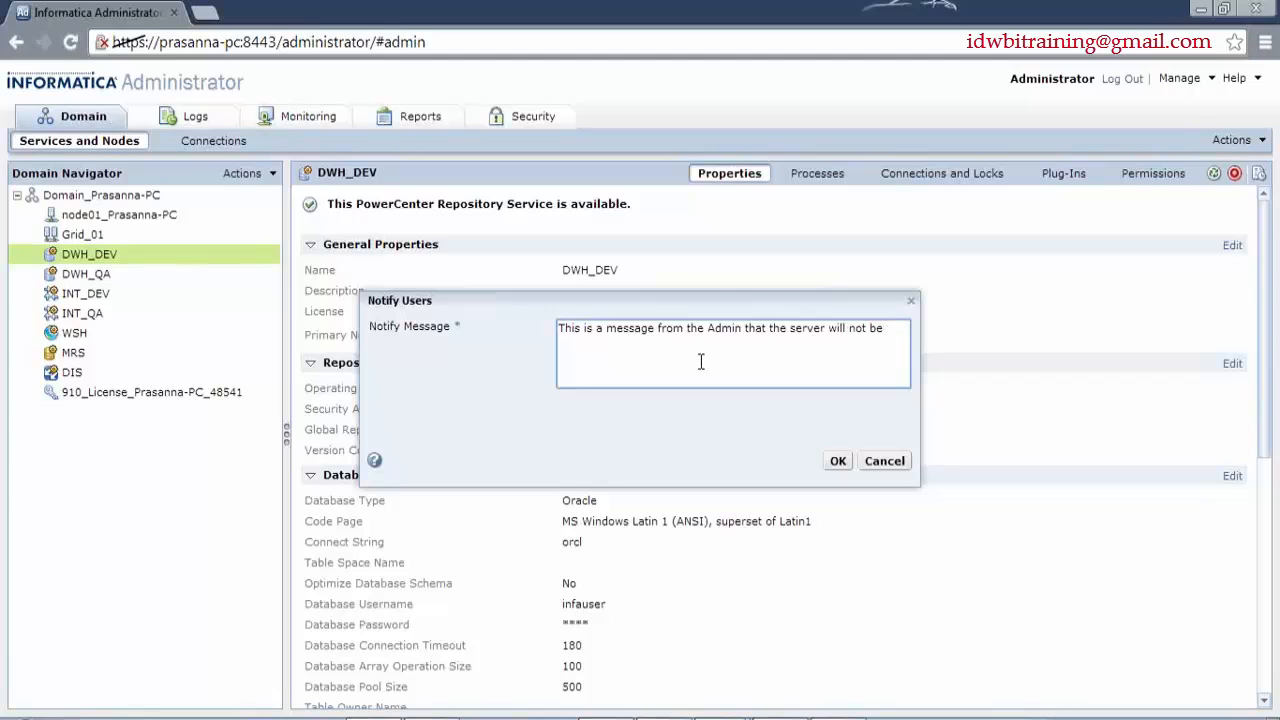
type(" available for the next 10 mins.")
left_click(840, 462)
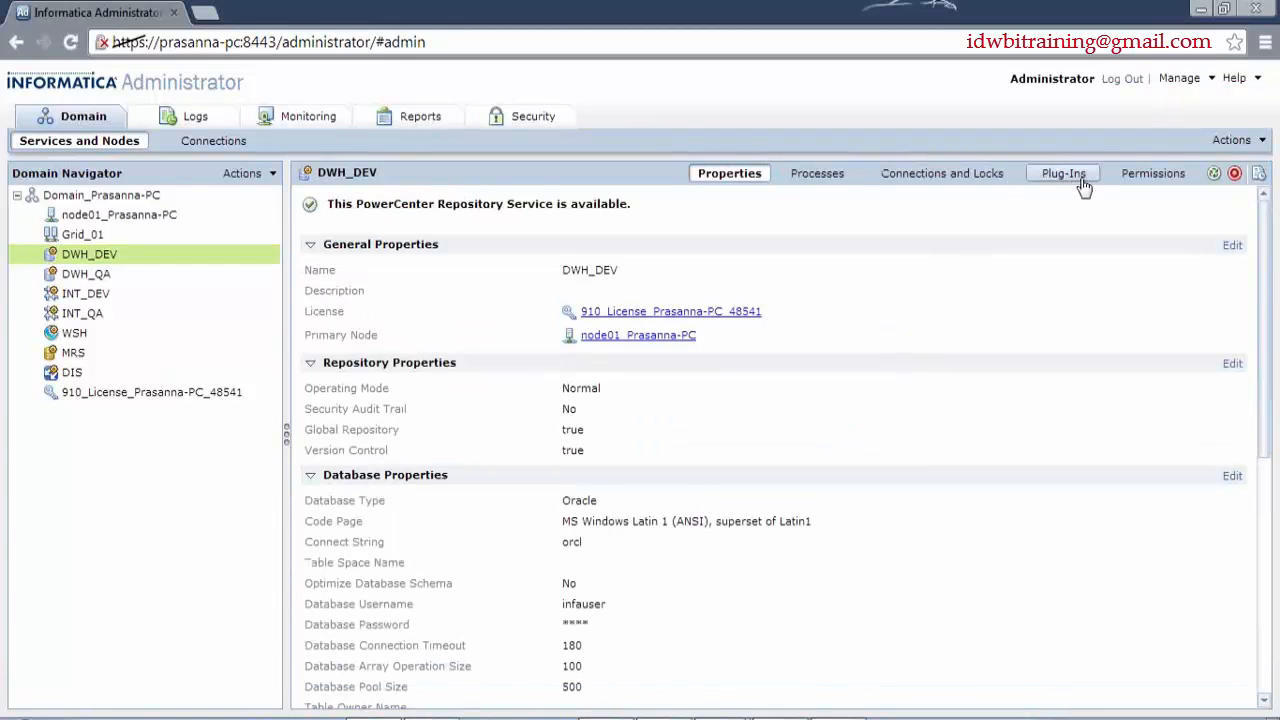
- Acknowledge the admin notice in Workflow Manager and check it in the Notifications tab
left_click(1151, 173)
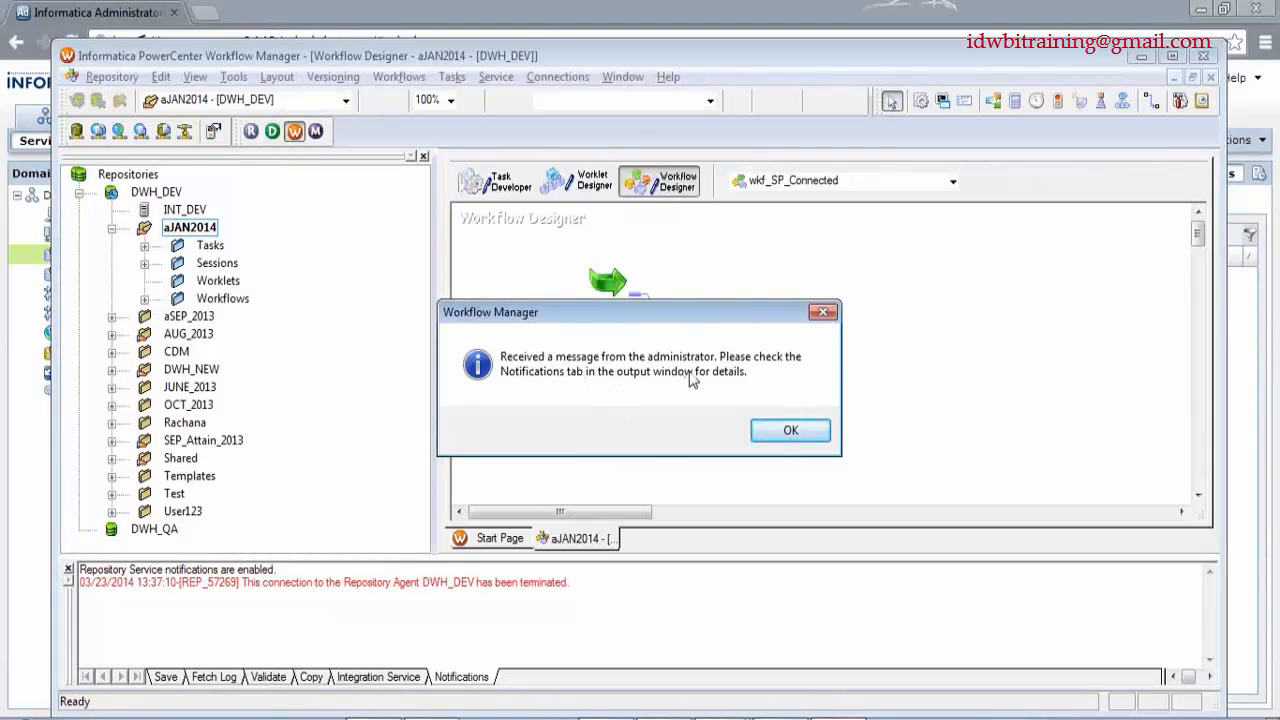
left_click(792, 434)
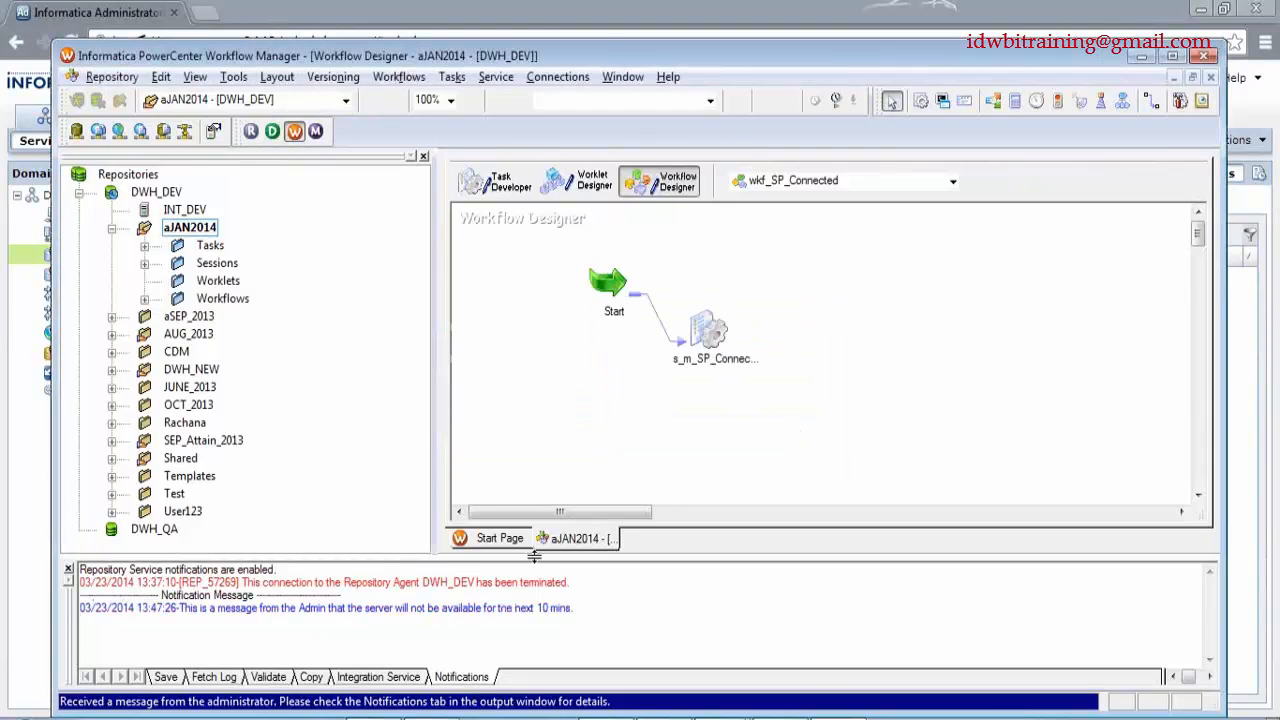
left_click_drag(183, 608, 628, 595)
left_click(628, 596)
- Acknowledge the same admin notice in Repository Manager and Designer
left_click(668, 719)
left_click(795, 420)
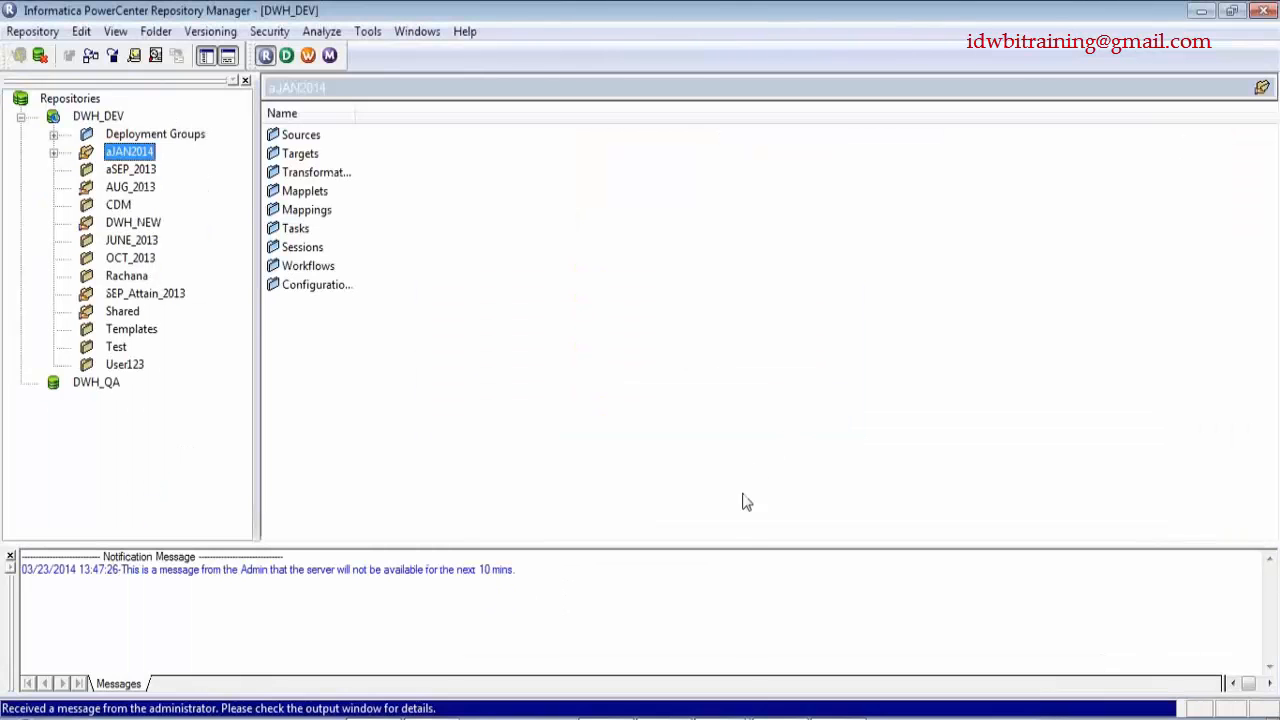
left_click(735, 719)
left_click(745, 660)
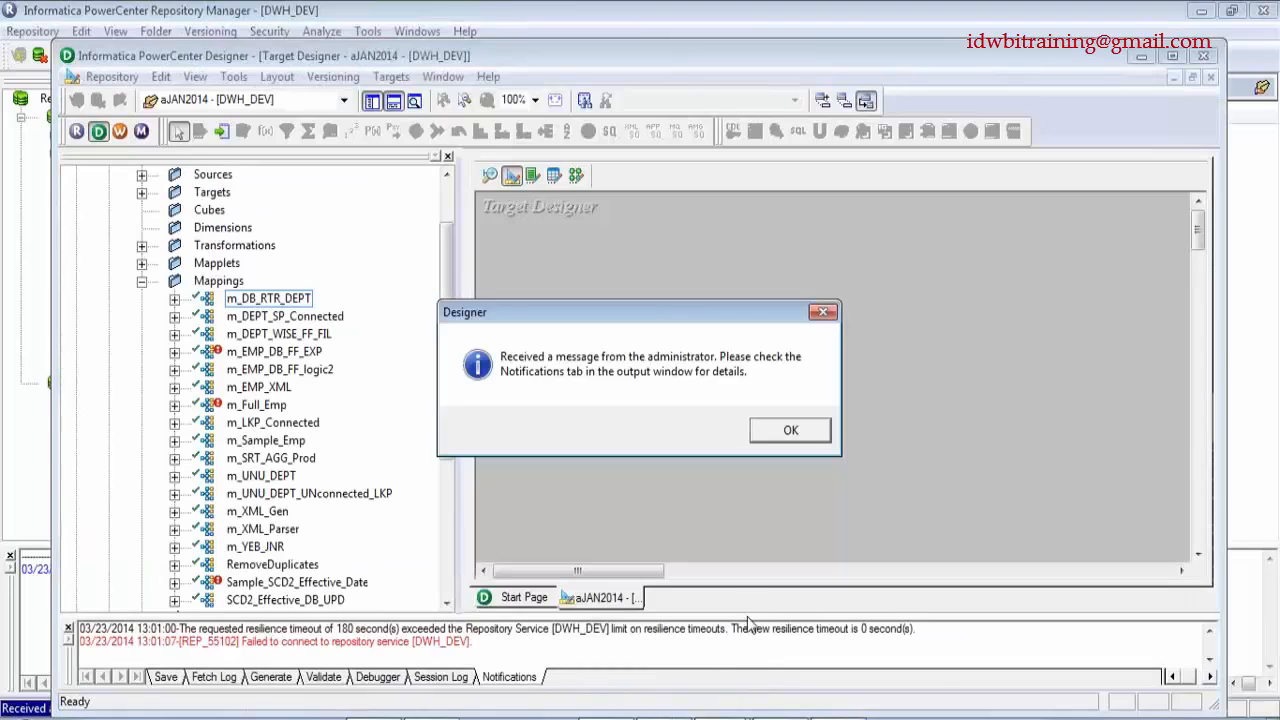
left_click(789, 430)
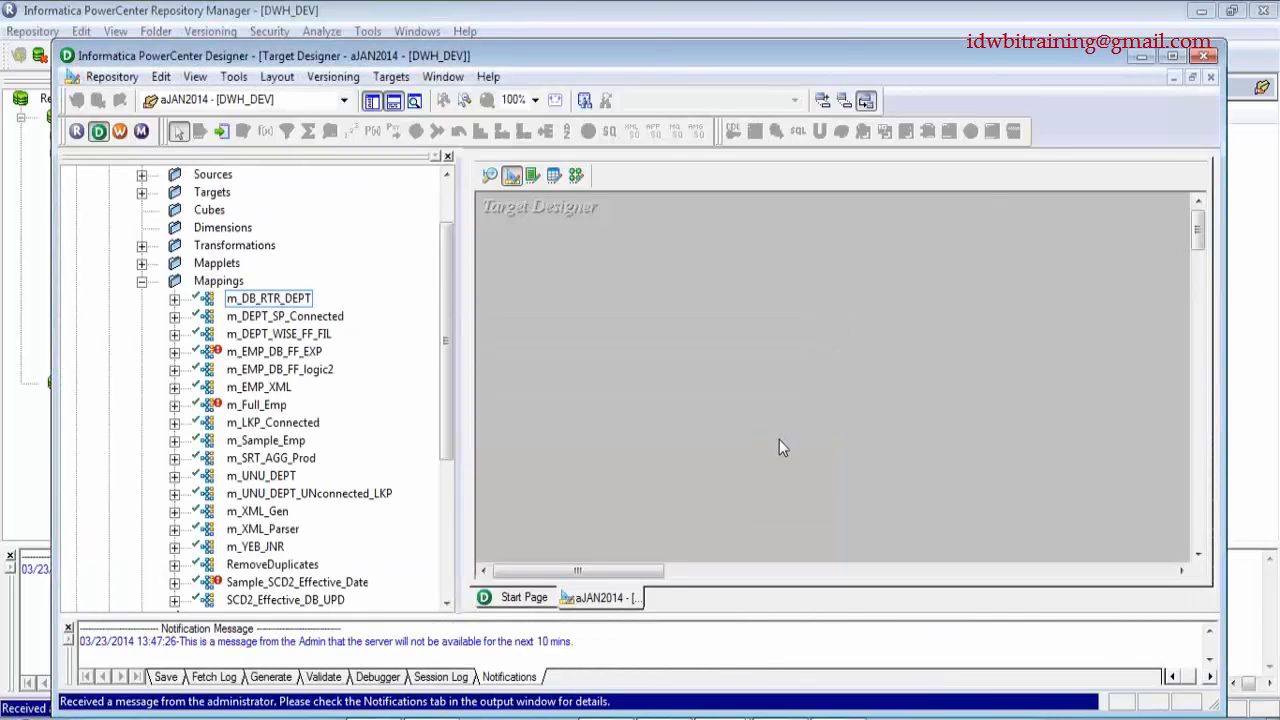
- Minimize Designer, Repository Manager and Workflow Manager to return to Administrator
left_click(1143, 57)
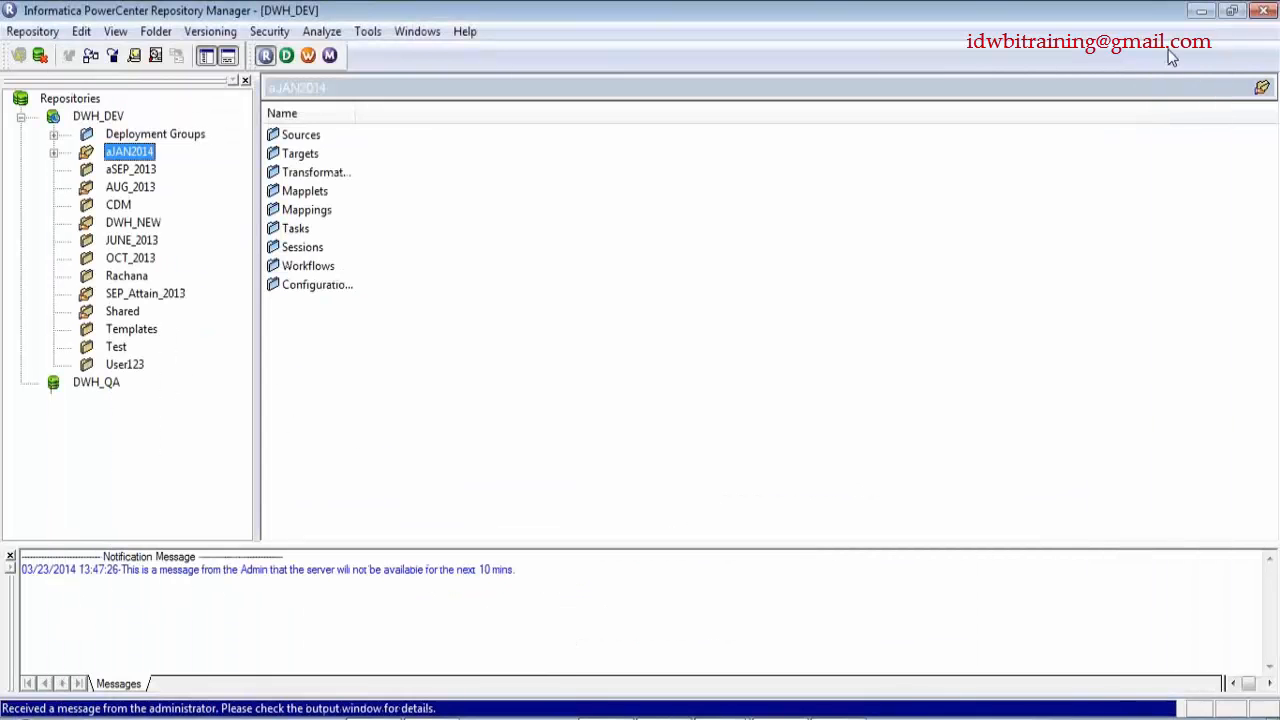
left_click(1201, 10)
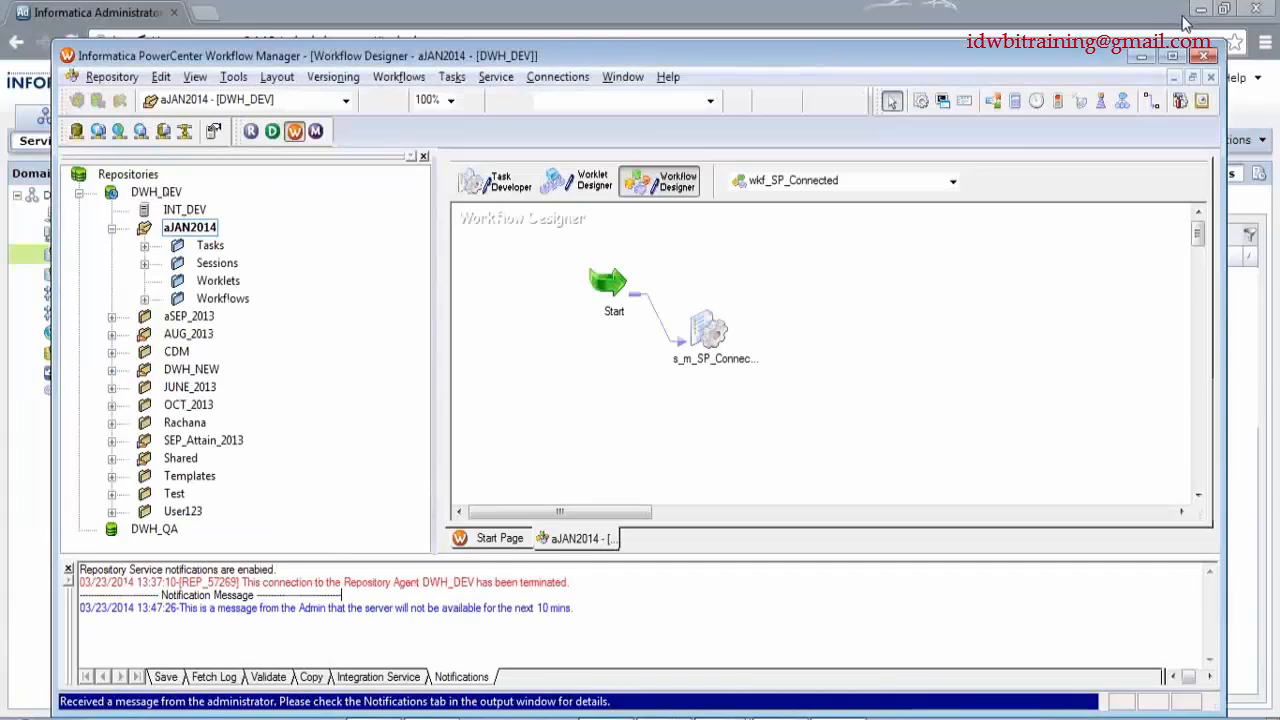
left_click(1141, 57)
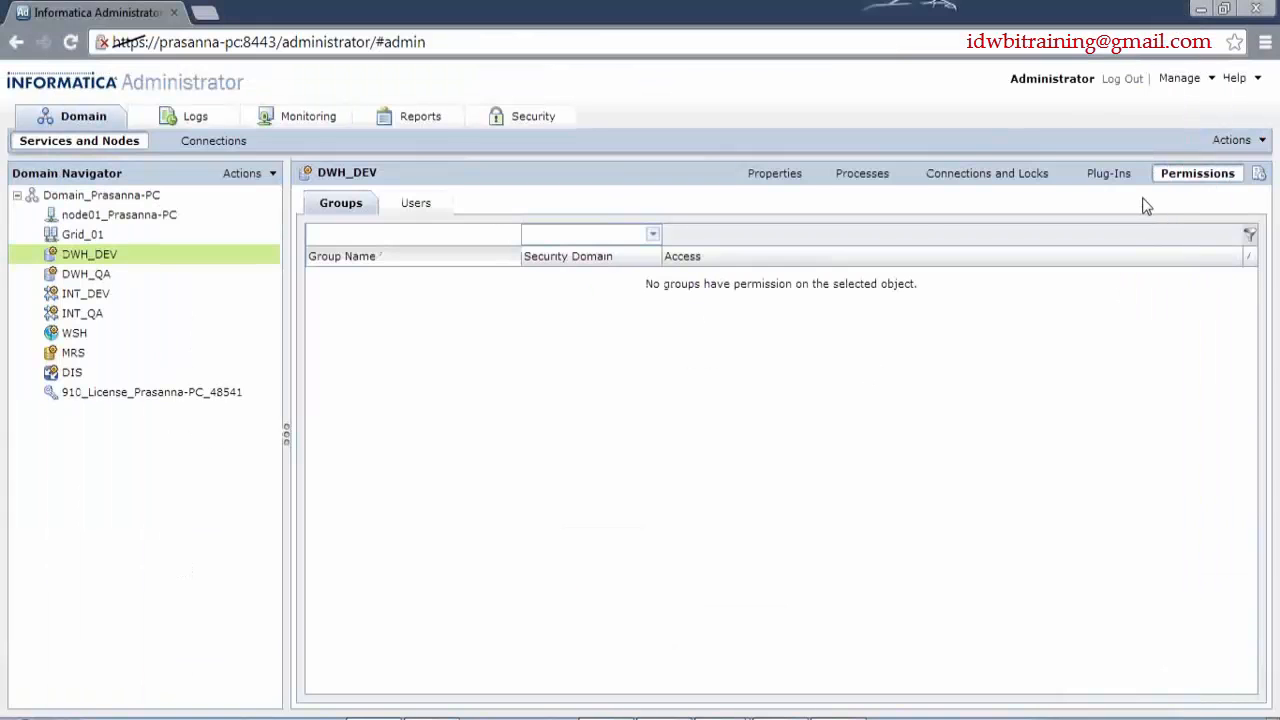
left_click(1258, 146)
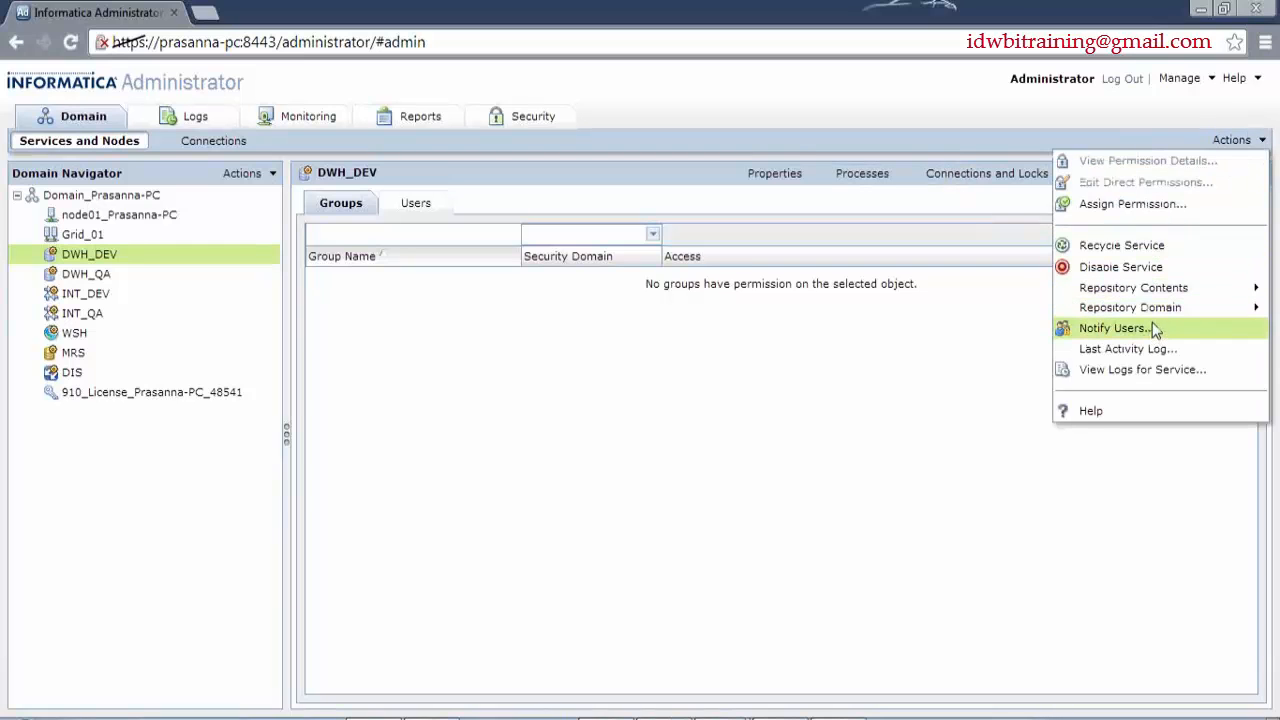
left_click(1160, 349)
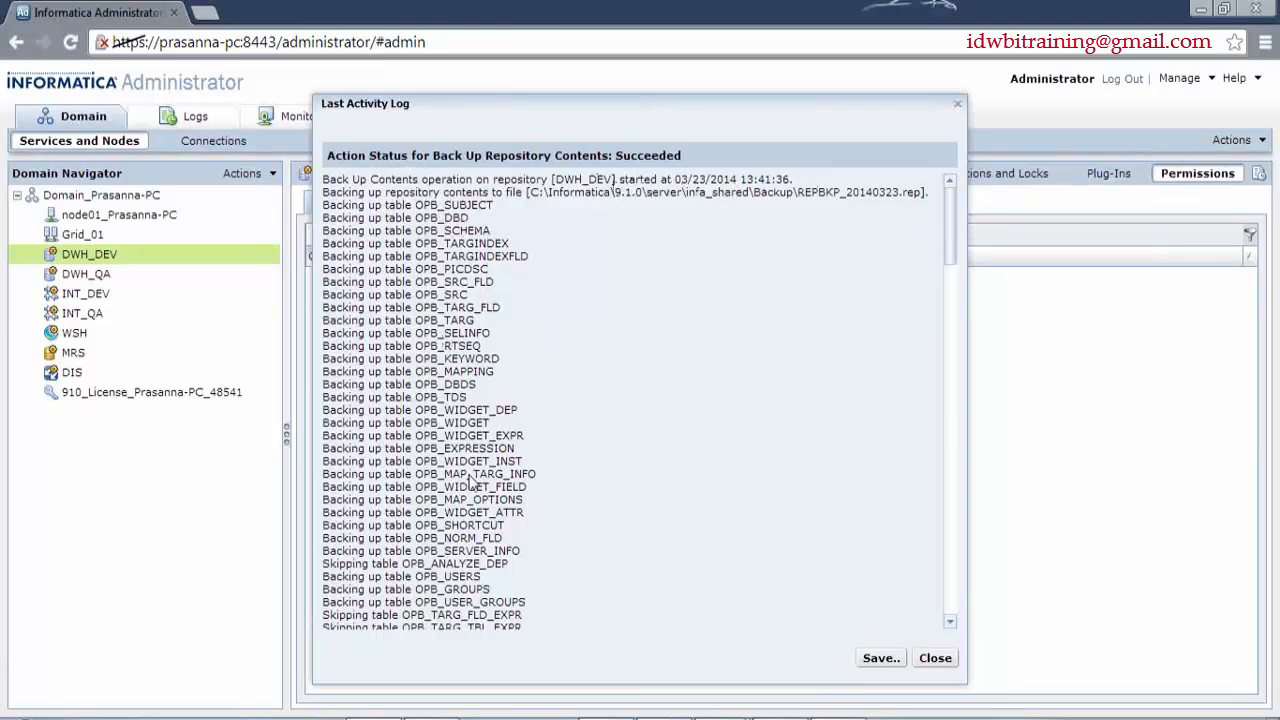
mouse_move(958, 233)
left_mouse_down()
mouse_move(951, 622)
mouse_move(936, 220)
left_mouse_up()
left_click(936, 659)
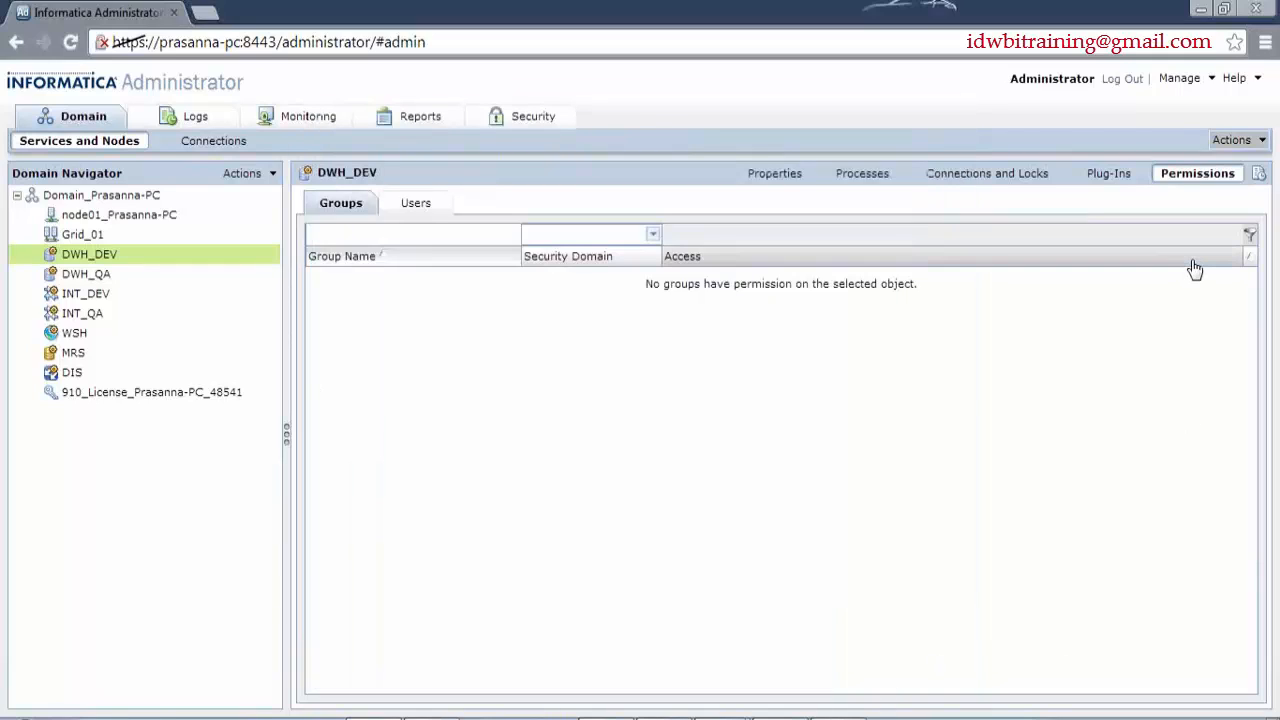